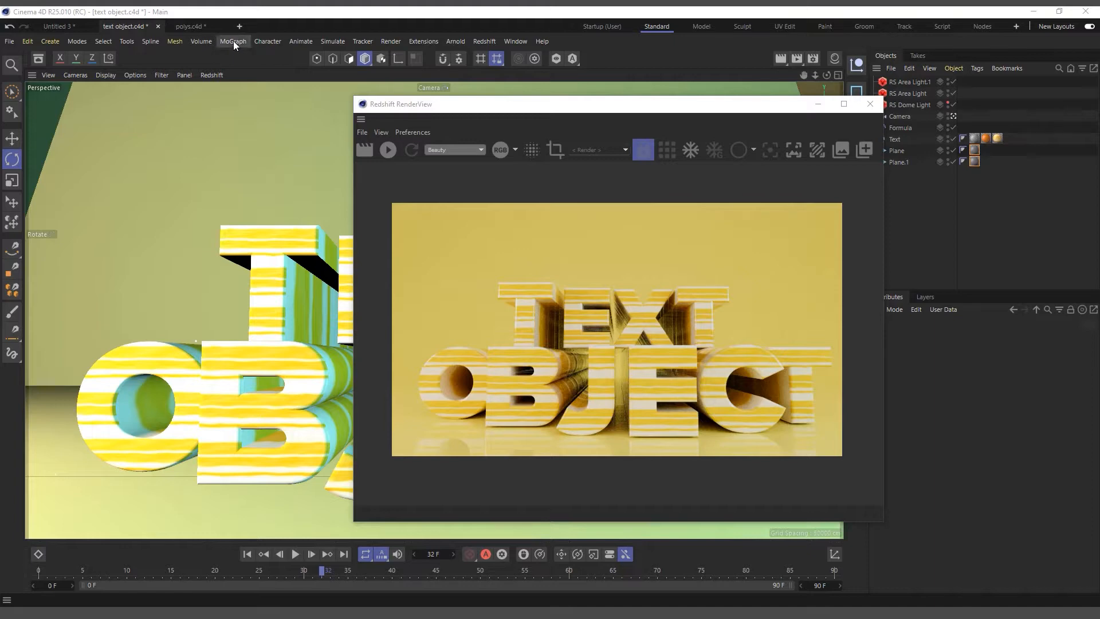
Examine the Text object's properties and the Formula effector's parameters in the example scene beside its render
{"action": "left_click", "coordinate": [300, 10]}
{"action": "left_click_drag", "start_coordinate": [616, 106], "coordinate": [444, 106]}
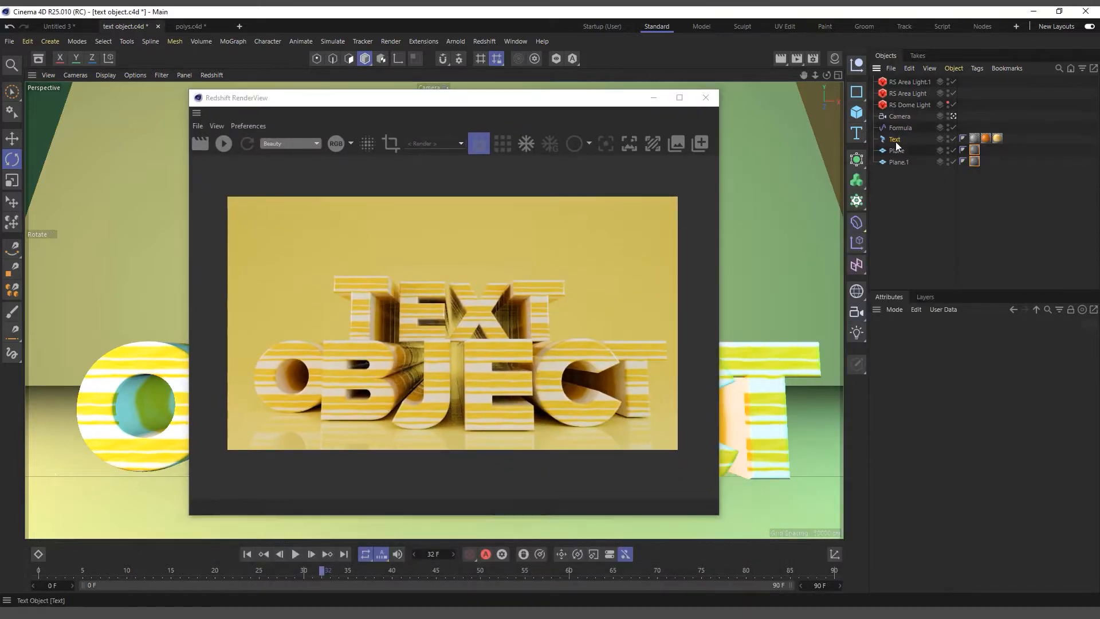
{"action": "left_click", "coordinate": [895, 139]}
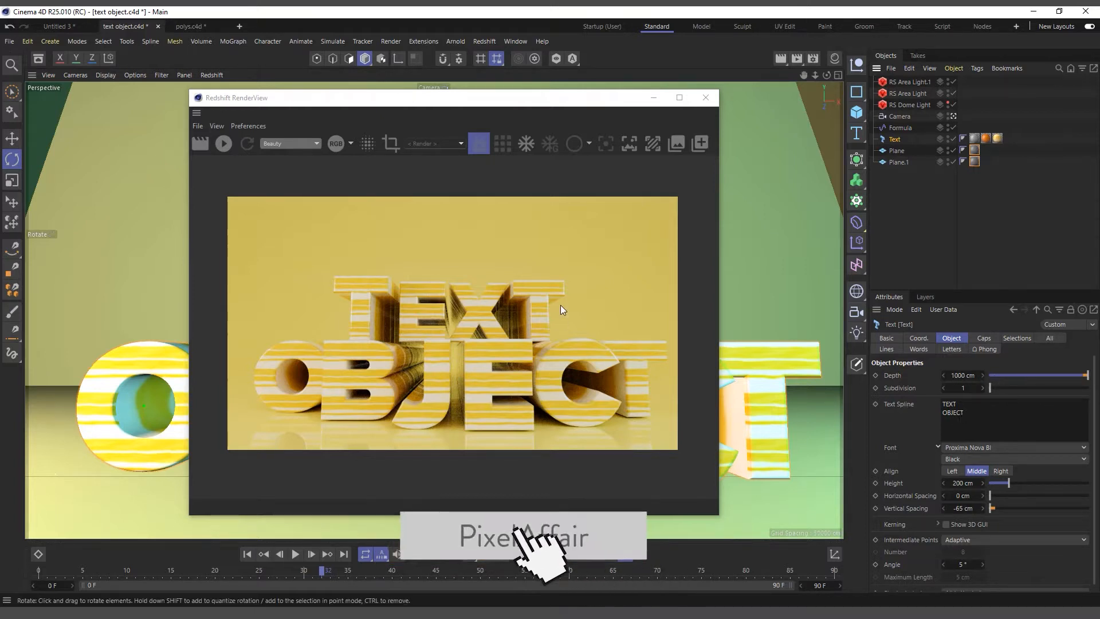
{"action": "left_click_drag", "start_coordinate": [535, 106], "coordinate": [570, 106]}
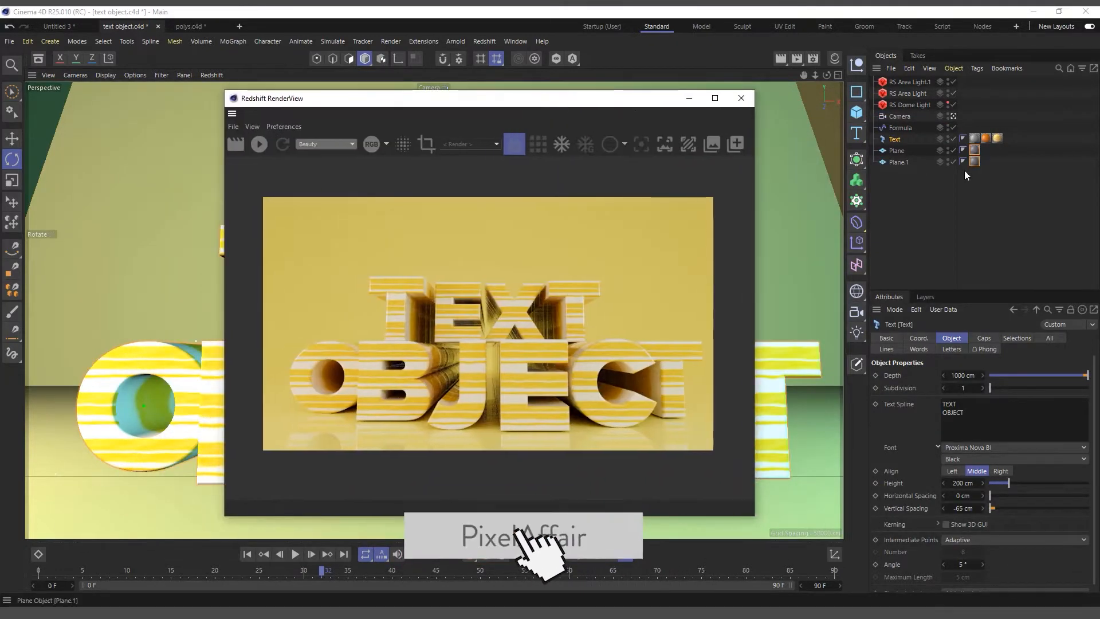
{"action": "left_click", "coordinate": [898, 129]}
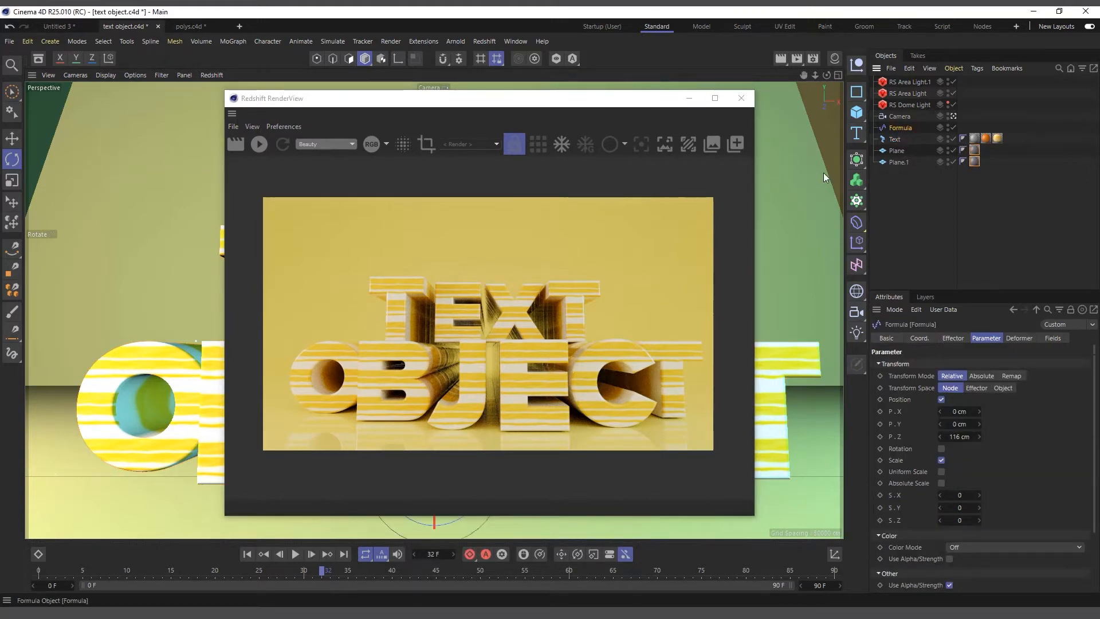
Play the example text animation in the viewport and inspect the Camera object's settings
{"action": "left_click_drag", "start_coordinate": [500, 105], "coordinate": [888, 115]}
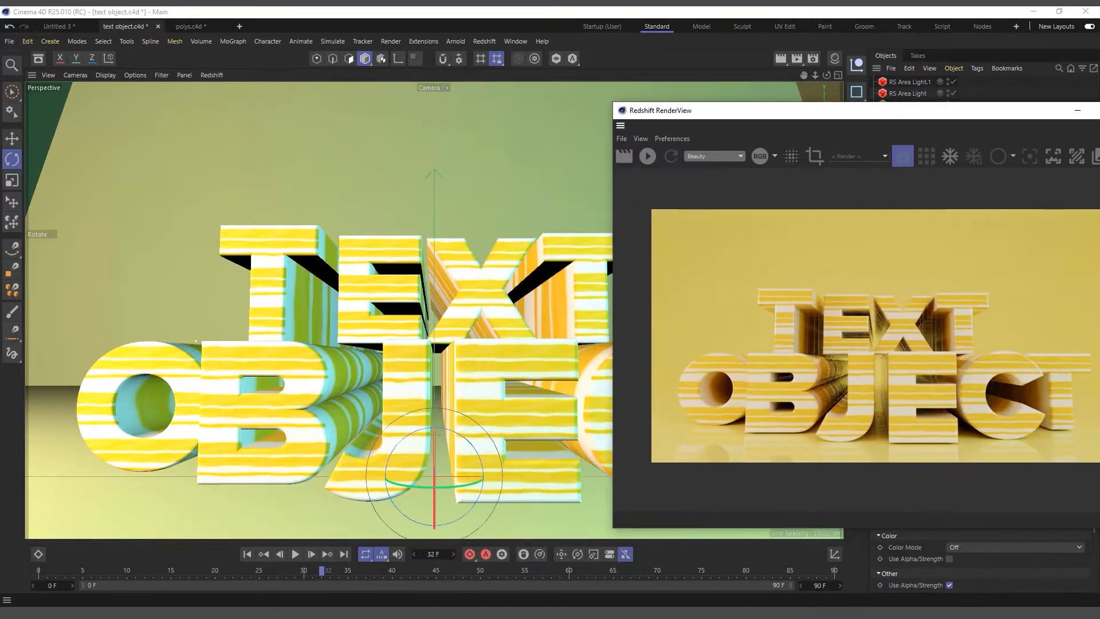
{"action": "left_click", "coordinate": [295, 555]}
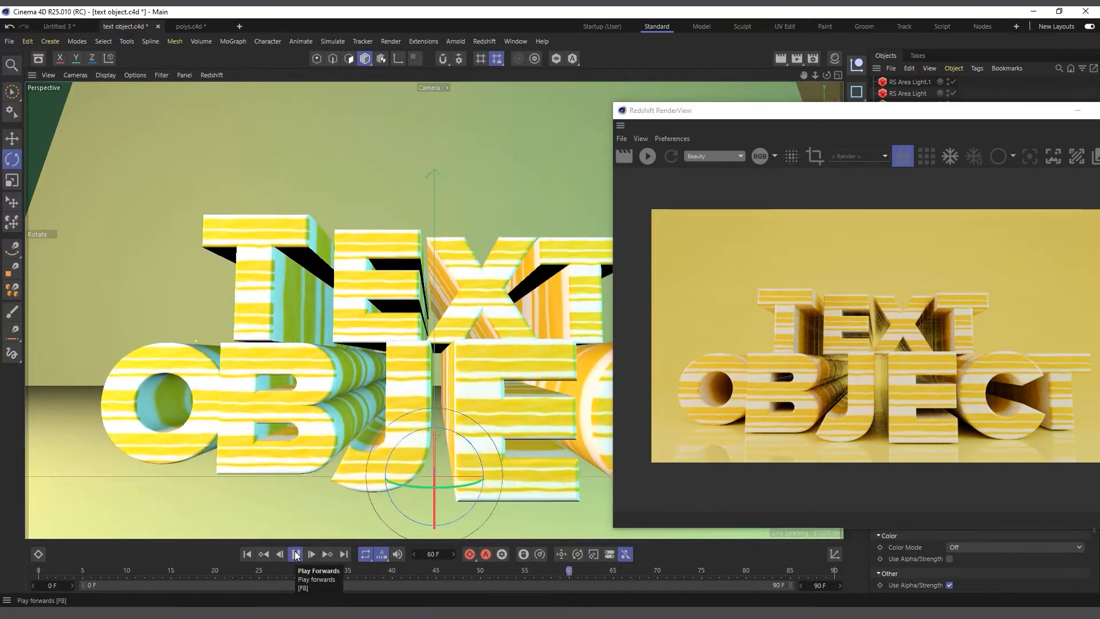
{"action": "left_click", "coordinate": [295, 554]}
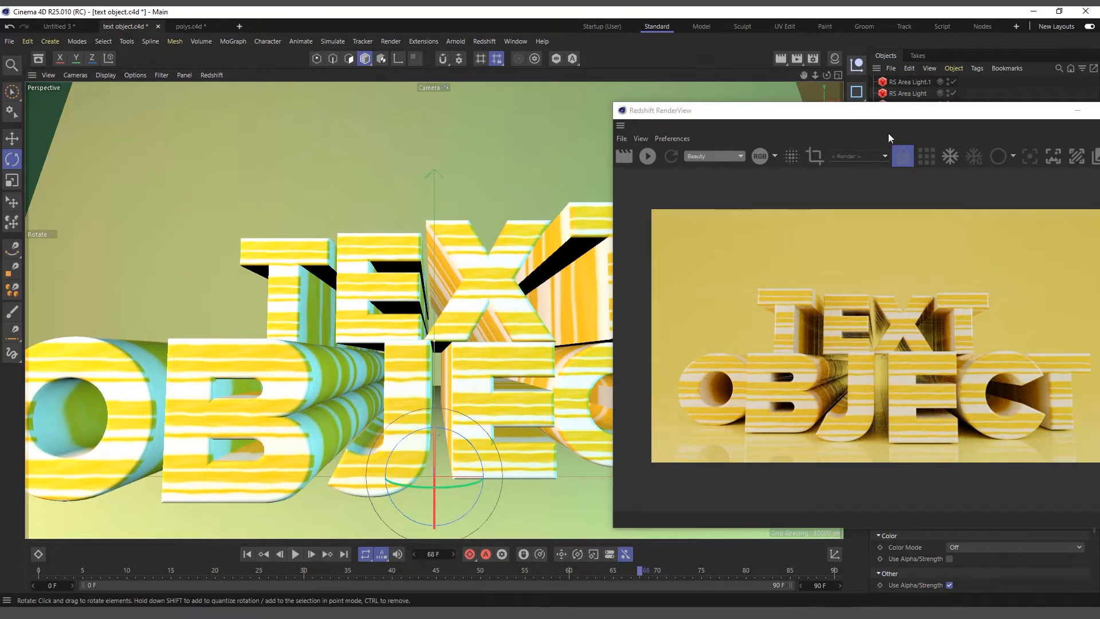
{"action": "left_click_drag", "start_coordinate": [864, 114], "coordinate": [518, 90]}
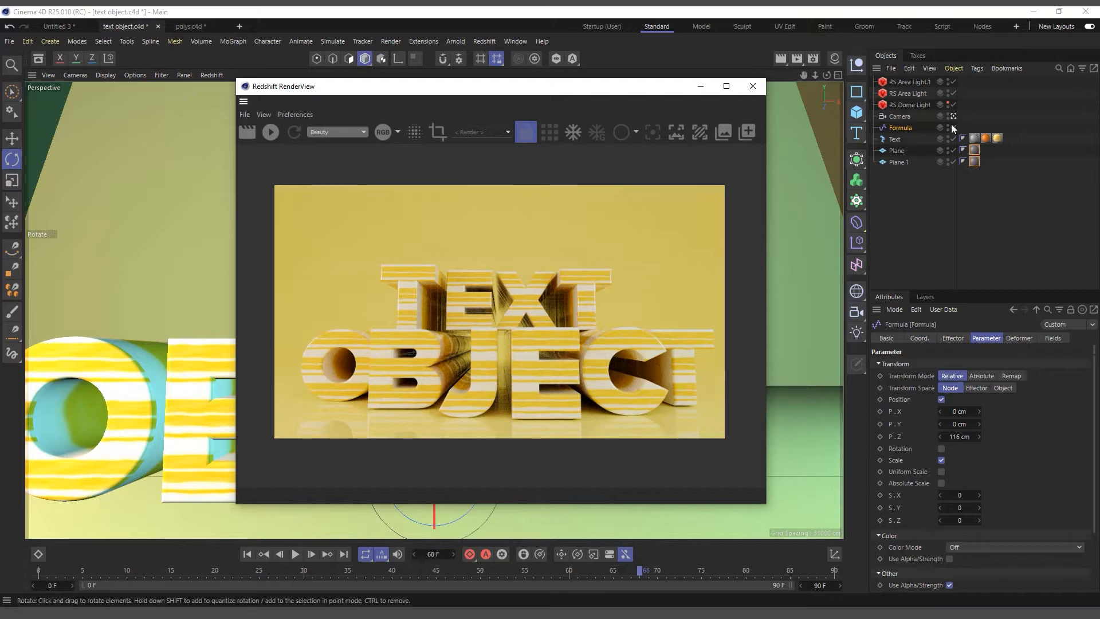
{"action": "left_click", "coordinate": [899, 117]}
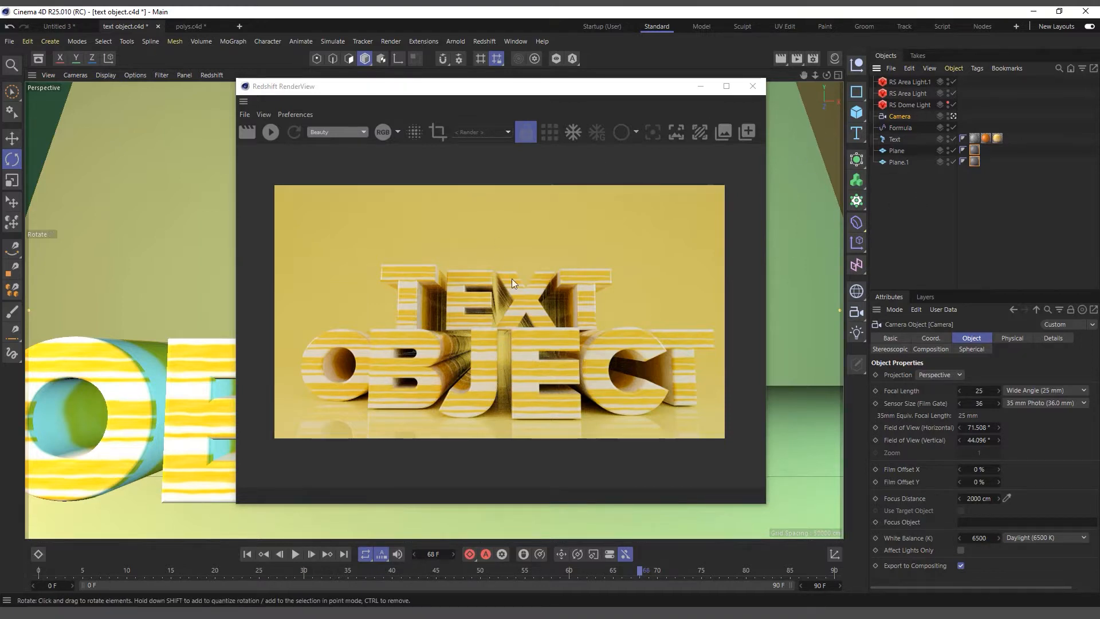
{"action": "left_click_drag", "start_coordinate": [468, 91], "coordinate": [446, 112]}
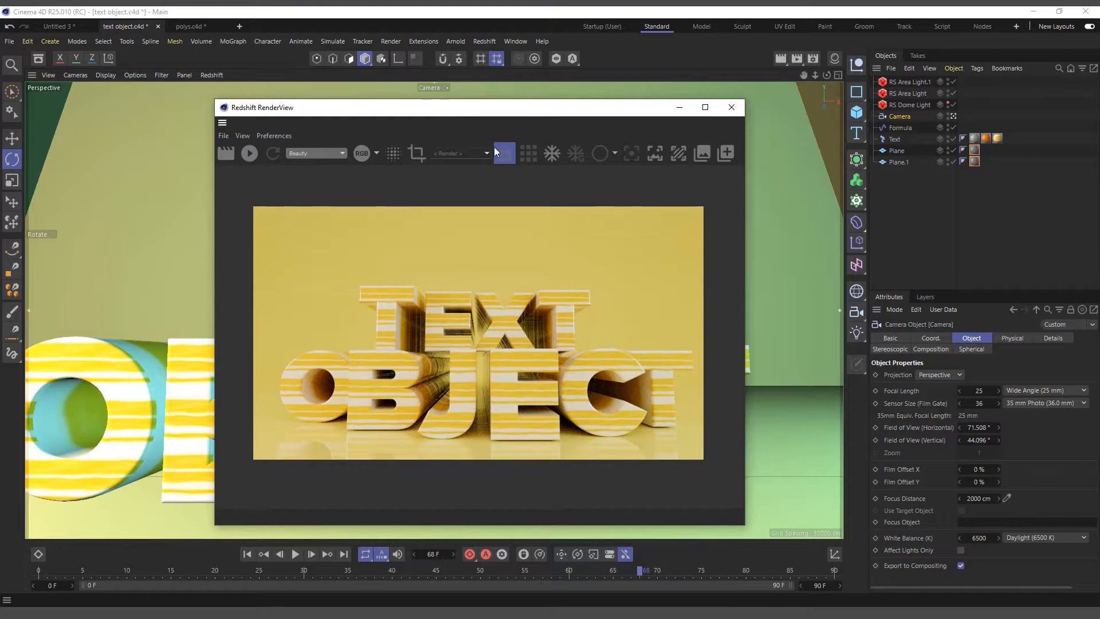
{"action": "left_click", "coordinate": [231, 42]}
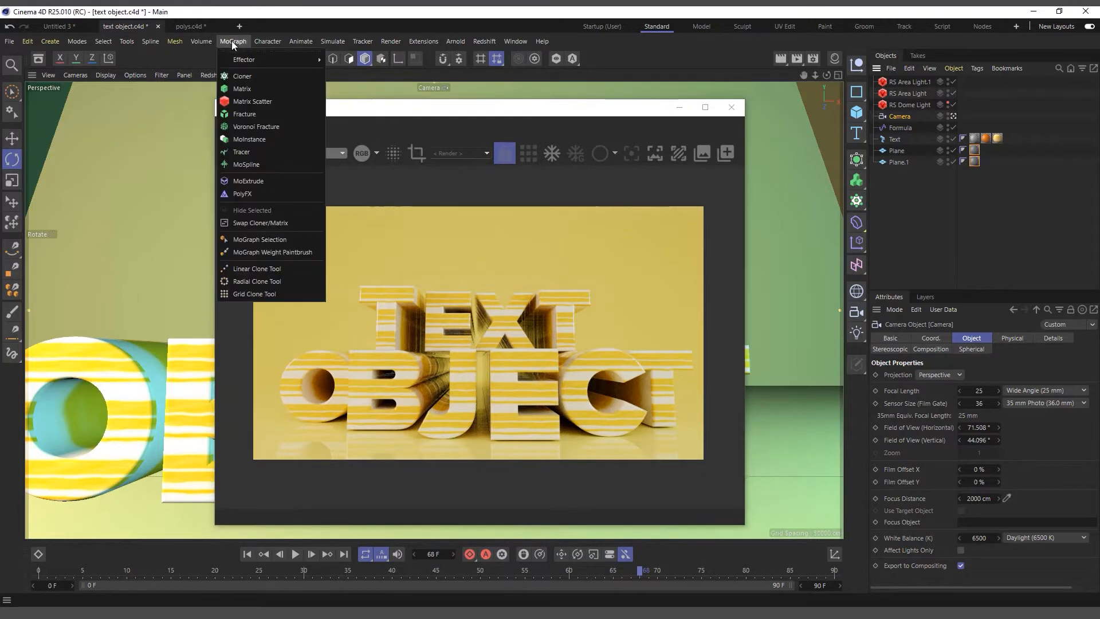
{"action": "left_click", "coordinate": [238, 45]}
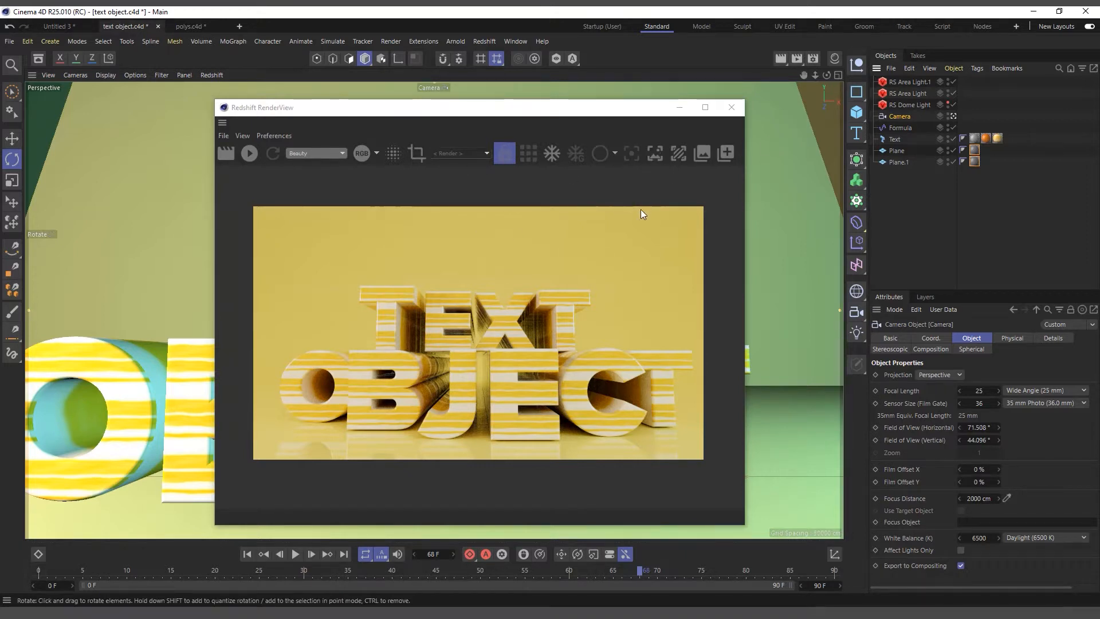
Add a Text object to an empty scene and set its extrusion depth to 36 cm
{"action": "left_click", "coordinate": [857, 113]}
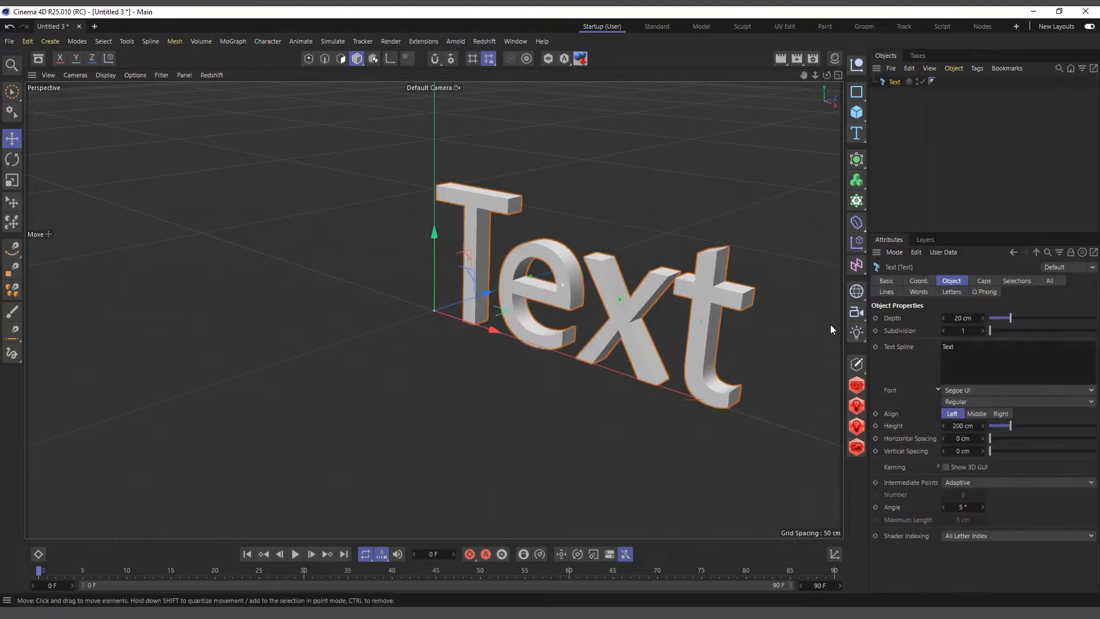
{"action": "left_click_drag", "start_coordinate": [827, 75], "coordinate": [899, 43]}
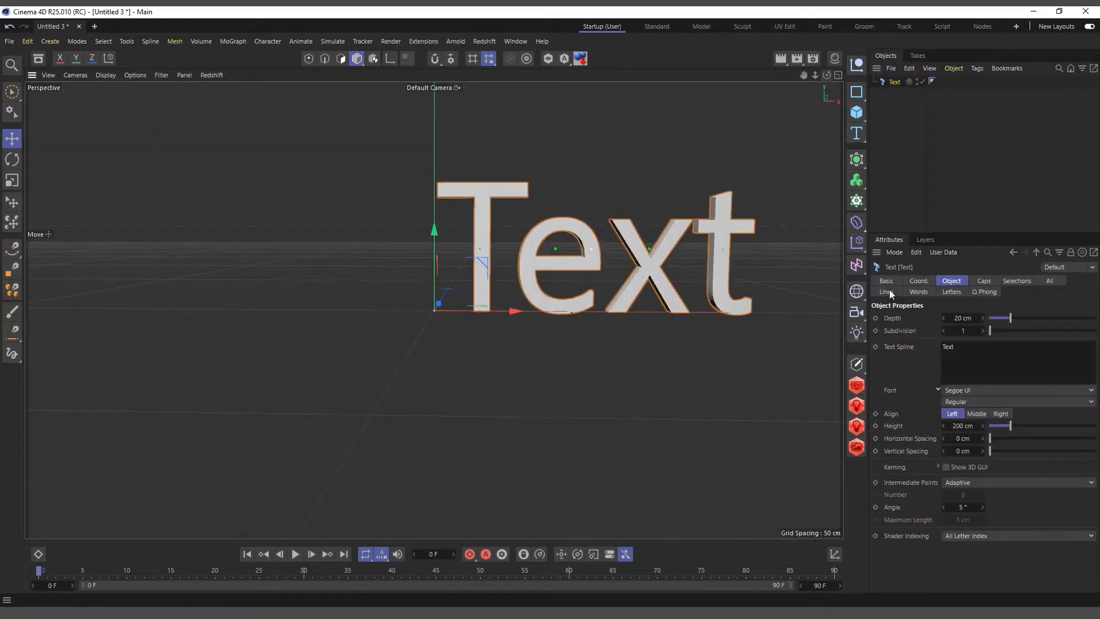
{"action": "scroll", "coordinate": [731, 190], "scroll_direction": "up", "scroll_amount": 2}
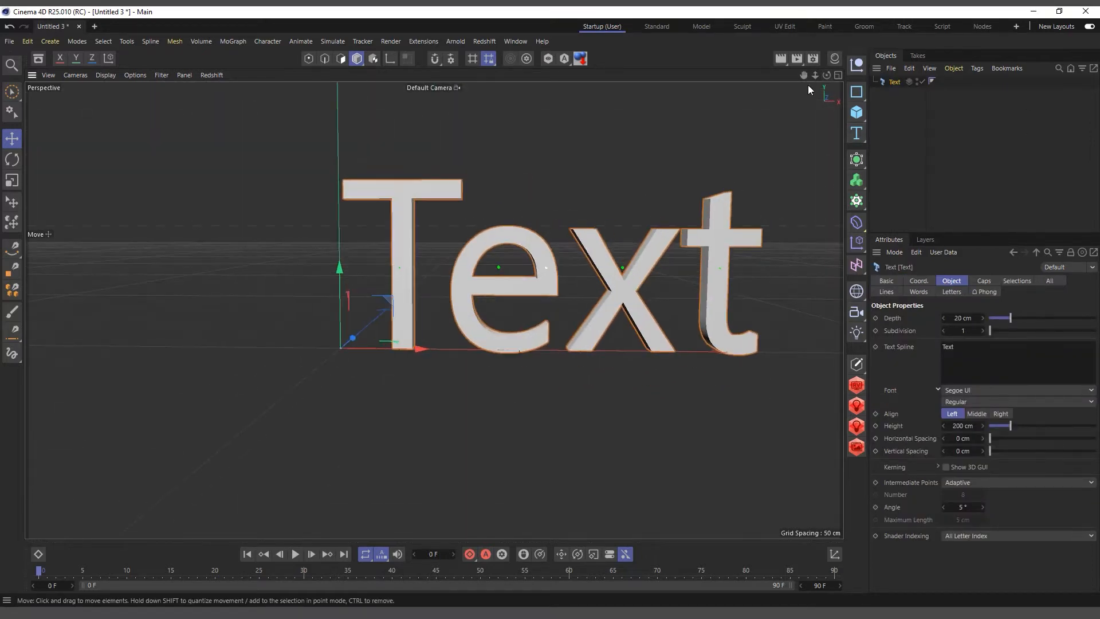
{"action": "left_click_drag", "start_coordinate": [805, 79], "coordinate": [699, 109]}
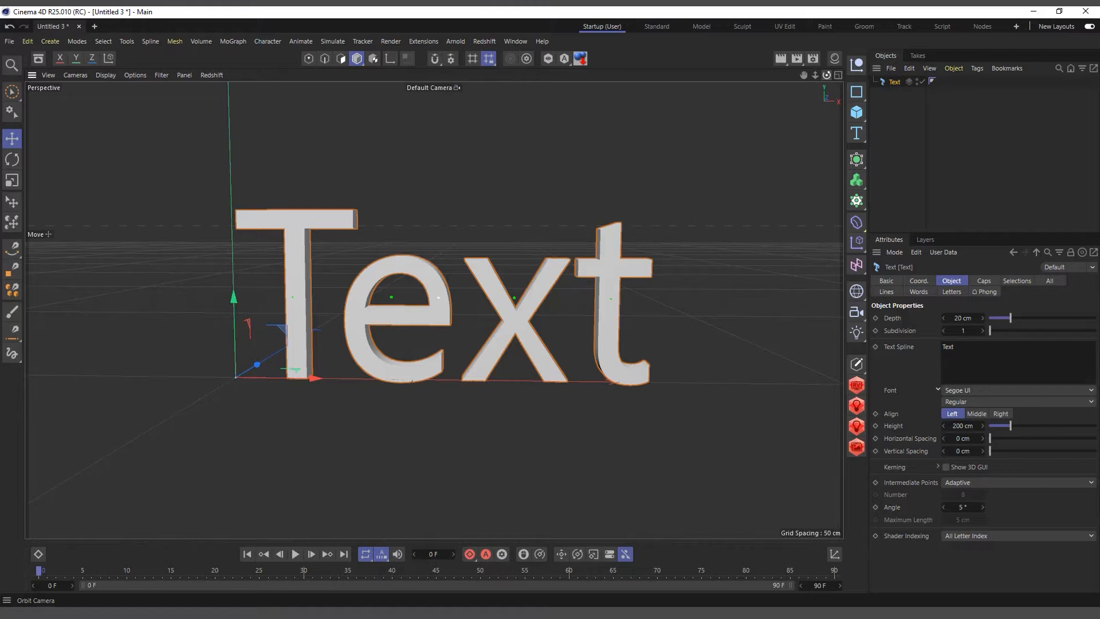
{"action": "left_click_drag", "start_coordinate": [826, 76], "coordinate": [840, 93]}
{"action": "left_click_drag", "start_coordinate": [1020, 317], "coordinate": [1003, 334]}
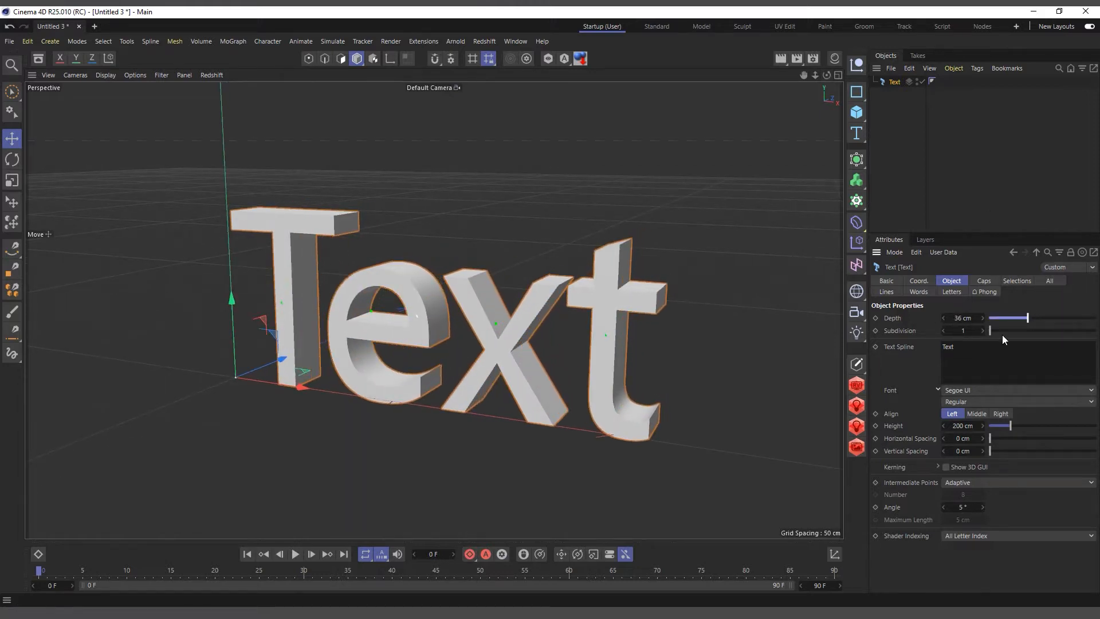
Display the shaded viewport with mesh lines and set the text extrusion's subdivision to 5
{"action": "left_click", "coordinate": [104, 76]}
{"action": "left_click", "coordinate": [121, 107]}
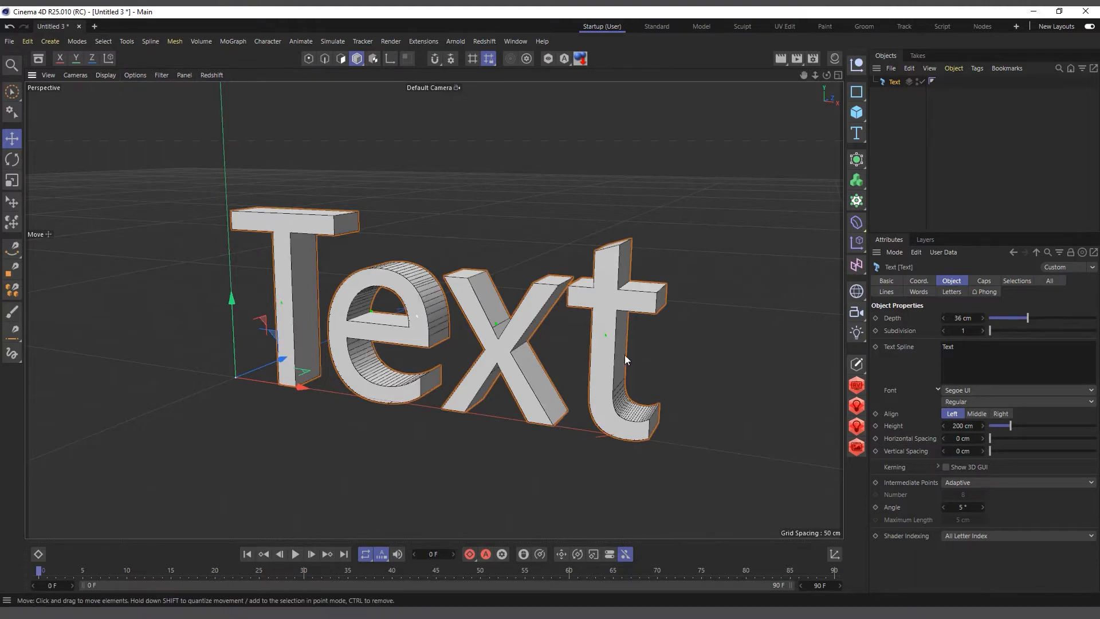
{"action": "scroll", "coordinate": [625, 355], "scroll_direction": "up", "scroll_amount": 2}
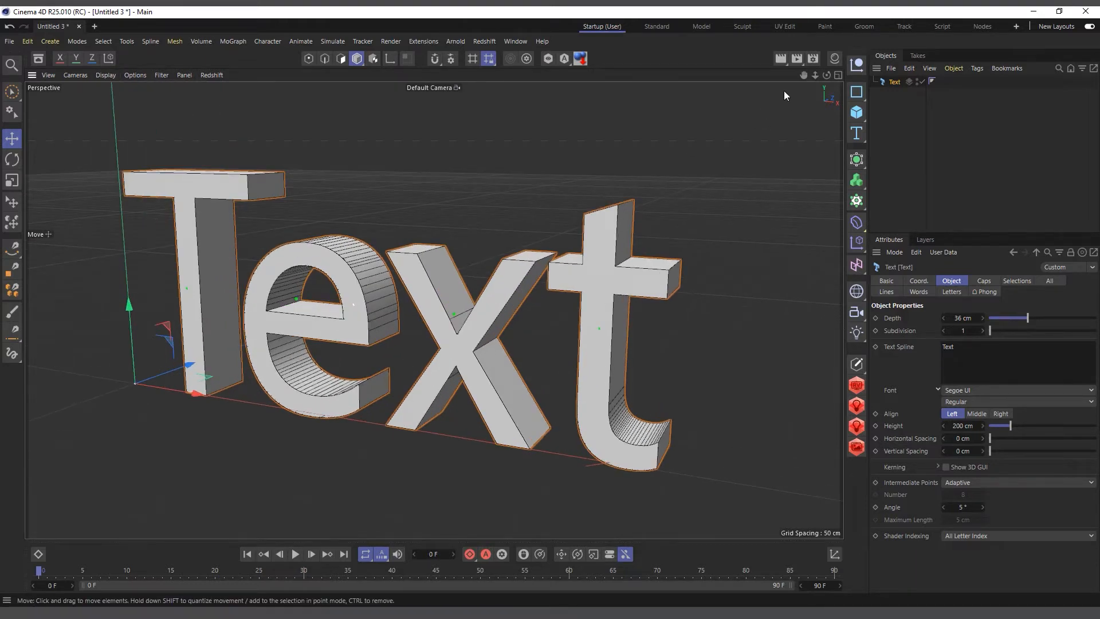
{"action": "left_click_drag", "start_coordinate": [827, 75], "coordinate": [796, 81]}
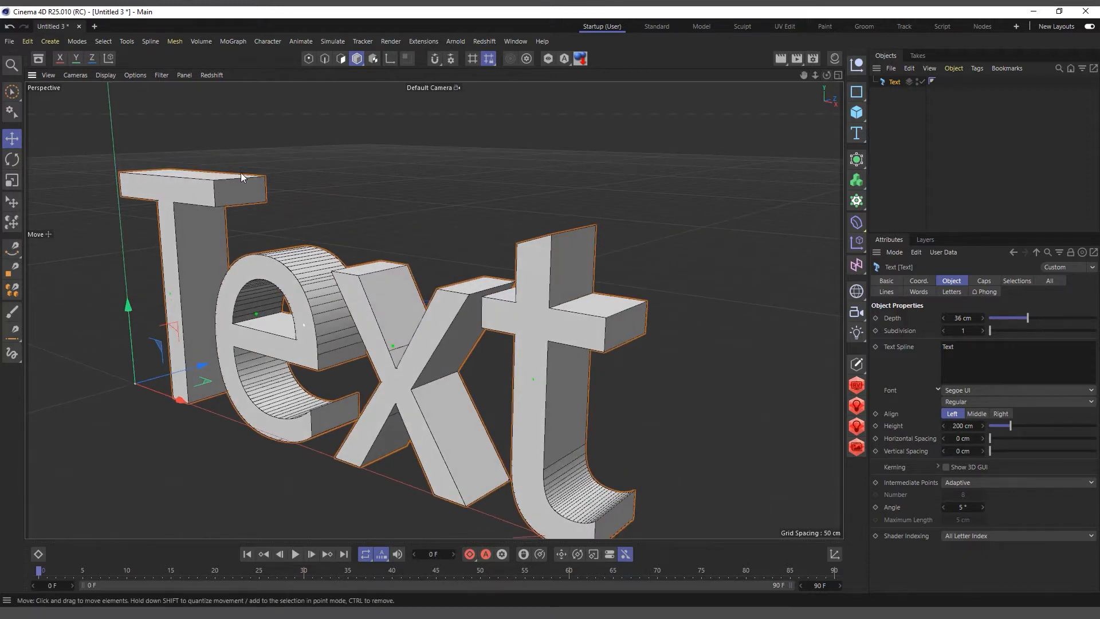
{"action": "left_click_drag", "start_coordinate": [992, 331], "coordinate": [1011, 330]}
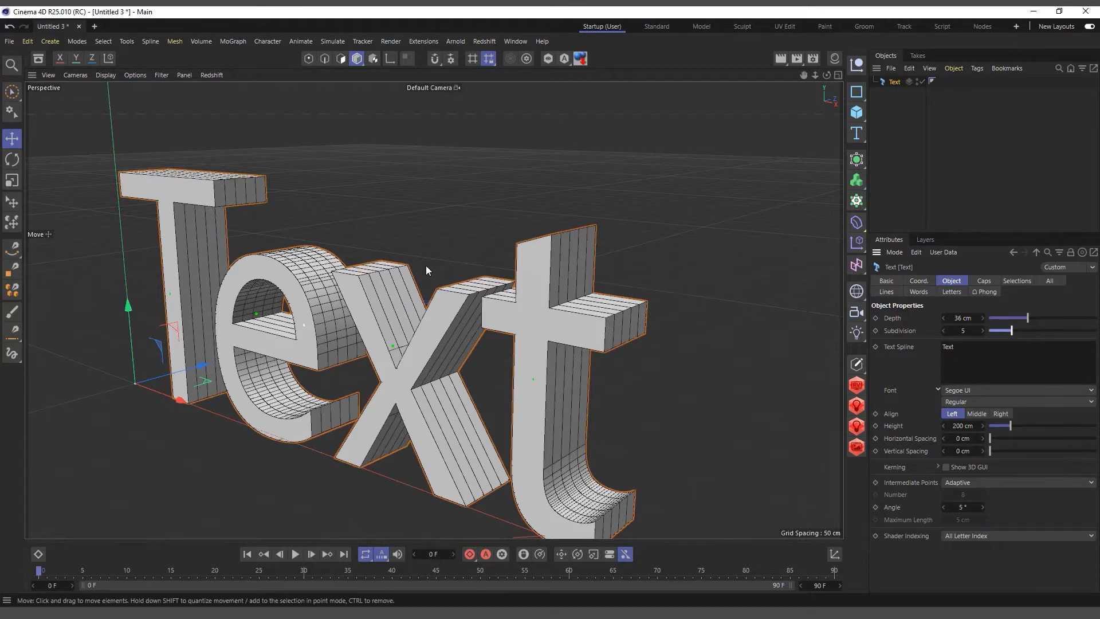
Replace the Text object's default wording with "Pixel"
{"action": "scroll", "coordinate": [495, 291], "scroll_direction": "down", "scroll_amount": 2}
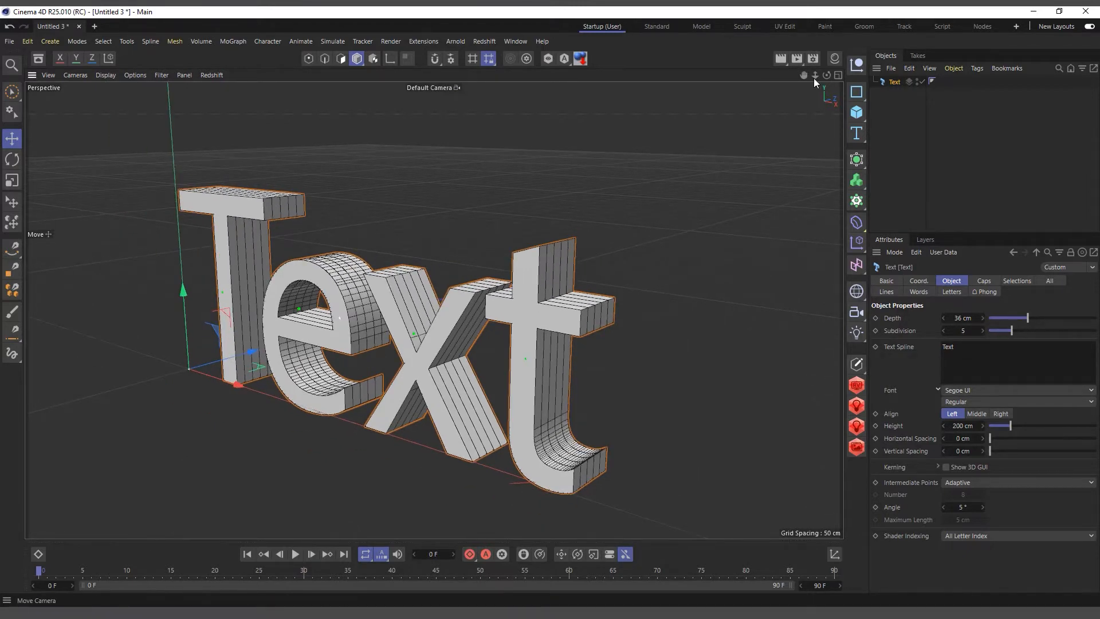
{"action": "left_click_drag", "start_coordinate": [827, 74], "coordinate": [670, 207]}
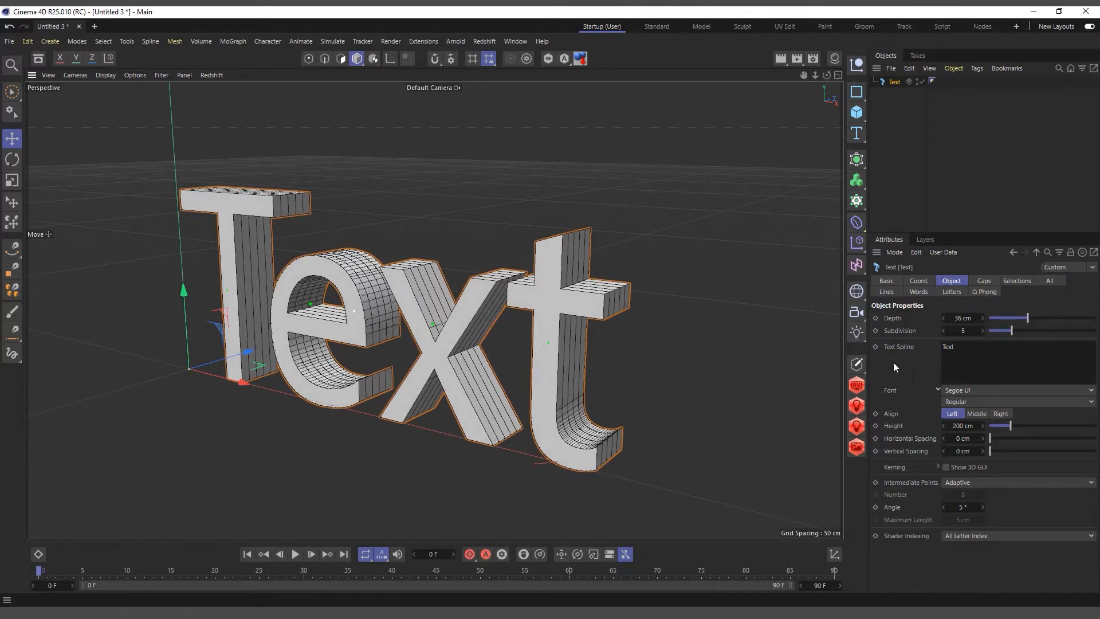
{"action": "double_click", "coordinate": [968, 347]}
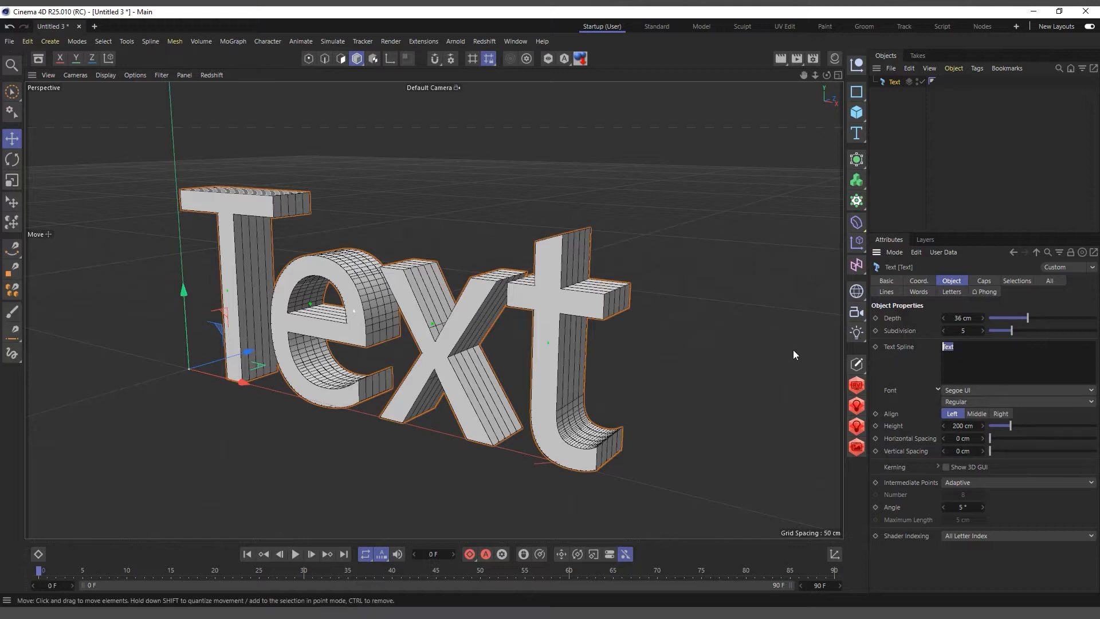
{"action": "type", "text": "Pixel"}
{"action": "left_click", "coordinate": [1033, 303]}
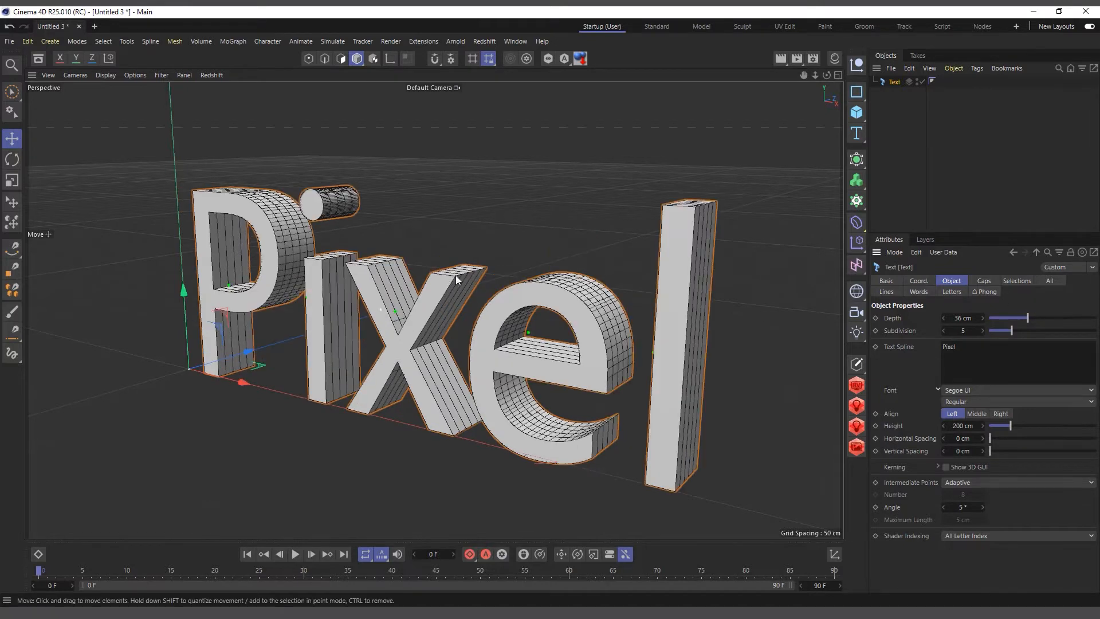
Set the text's font to Proxima Nova Bl and its style to Black Italic
{"action": "left_click_drag", "start_coordinate": [826, 75], "coordinate": [868, 57]}
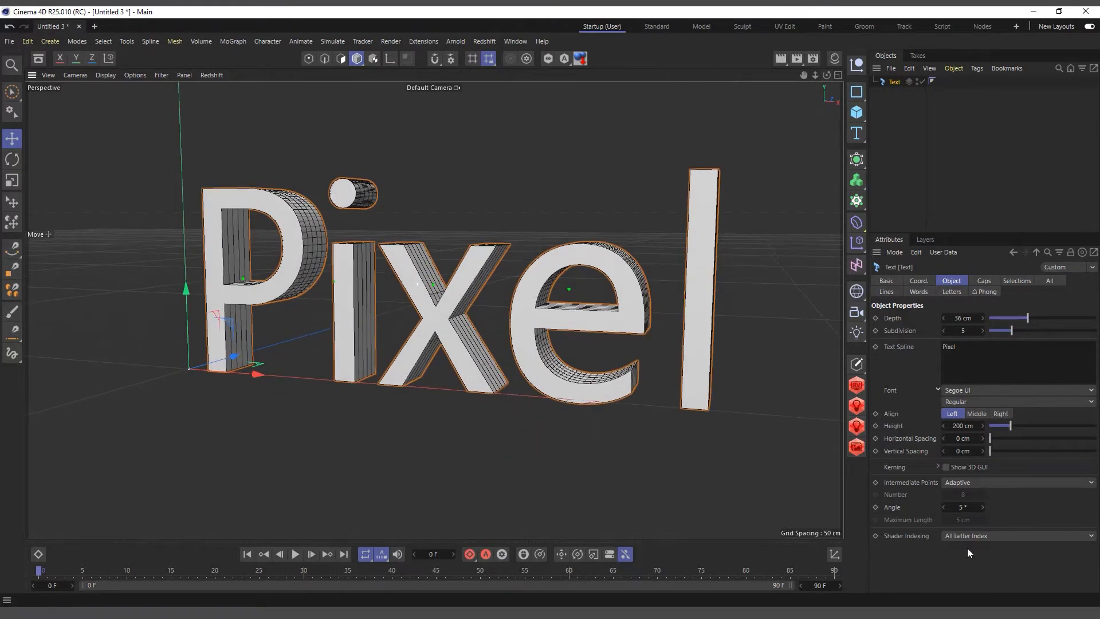
{"action": "left_click", "coordinate": [991, 389]}
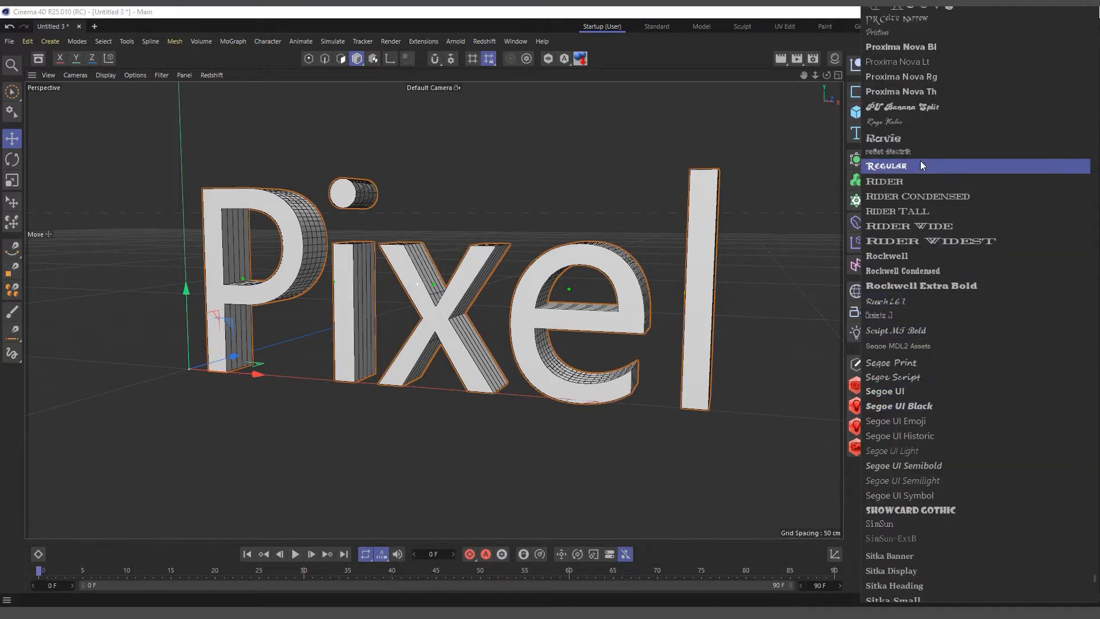
{"action": "scroll", "coordinate": [940, 270], "scroll_direction": "up", "scroll_amount": 5}
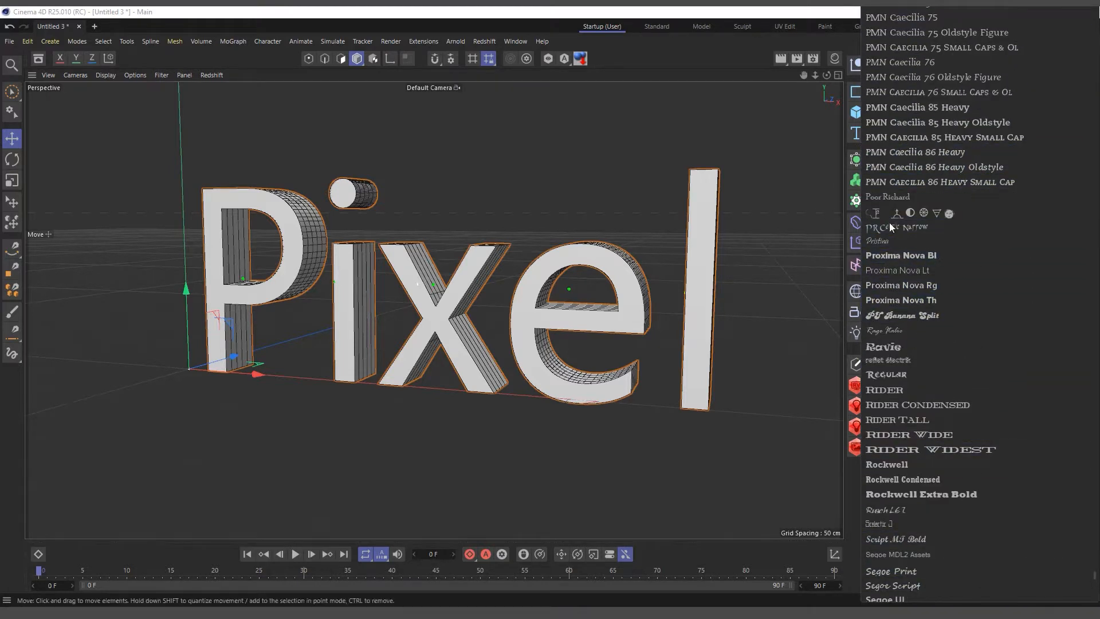
{"action": "left_click", "coordinate": [927, 255]}
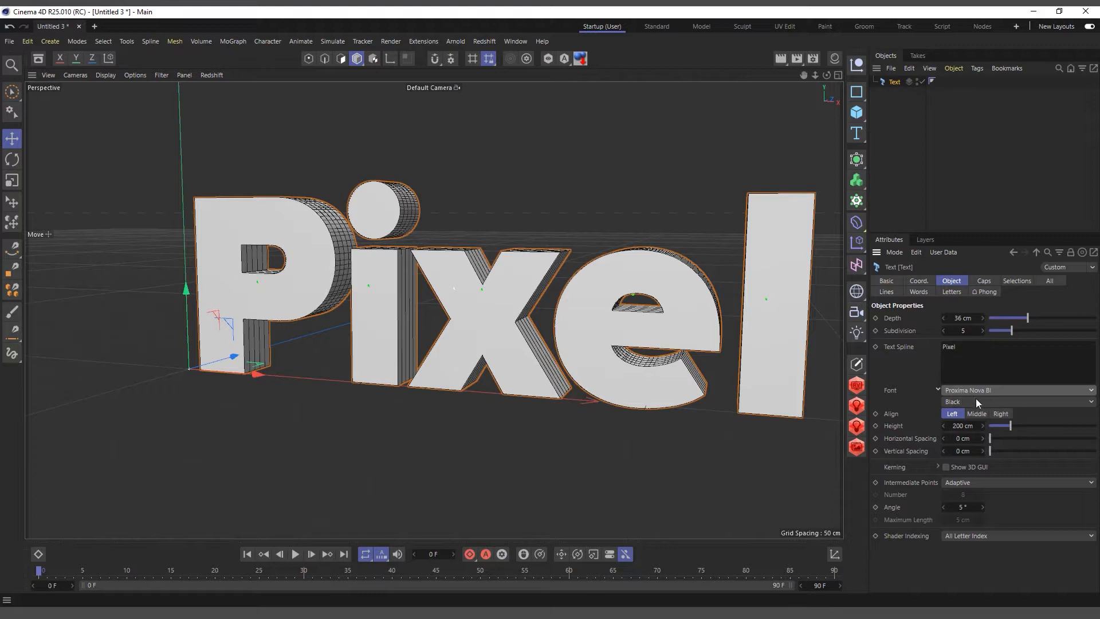
{"action": "left_click", "coordinate": [969, 400]}
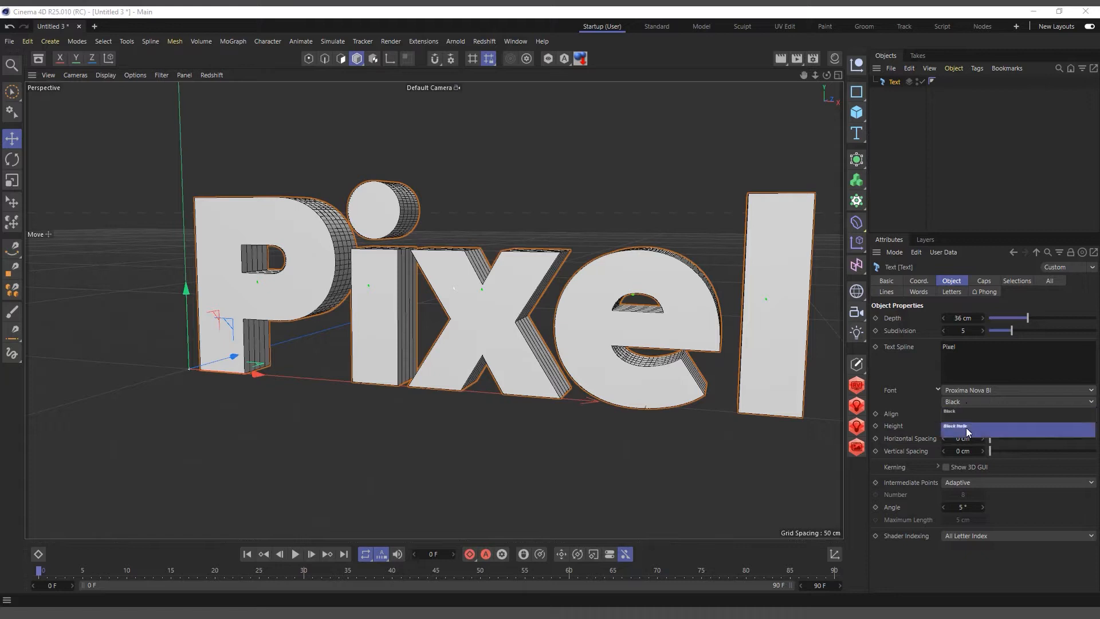
{"action": "left_click", "coordinate": [967, 428]}
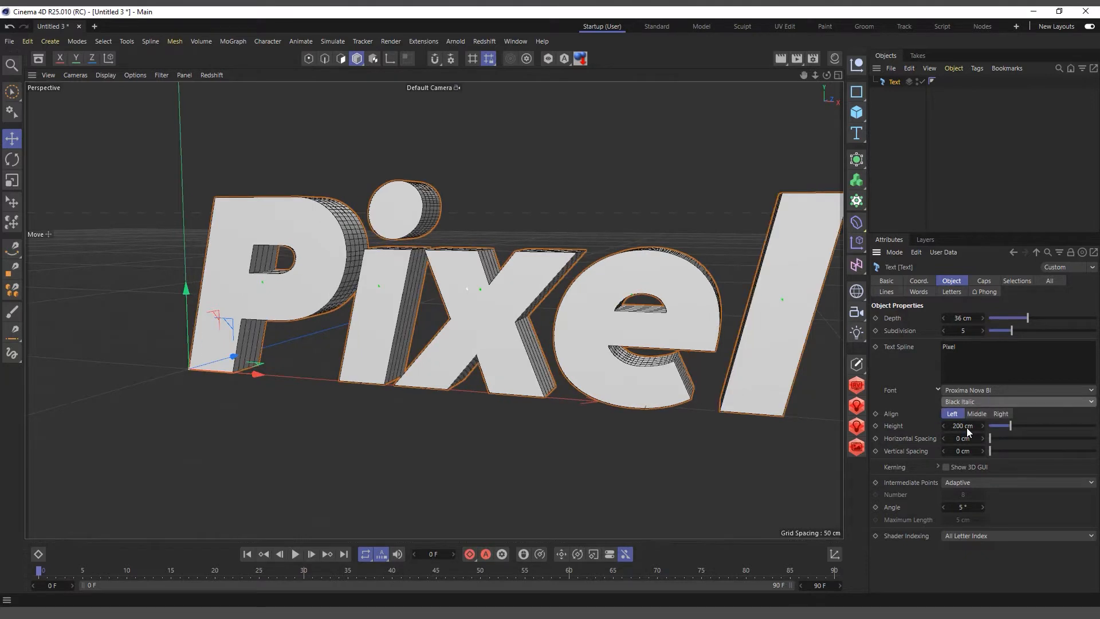
Change the text's font to Proxima Nova Rg
{"action": "left_click", "coordinate": [985, 390]}
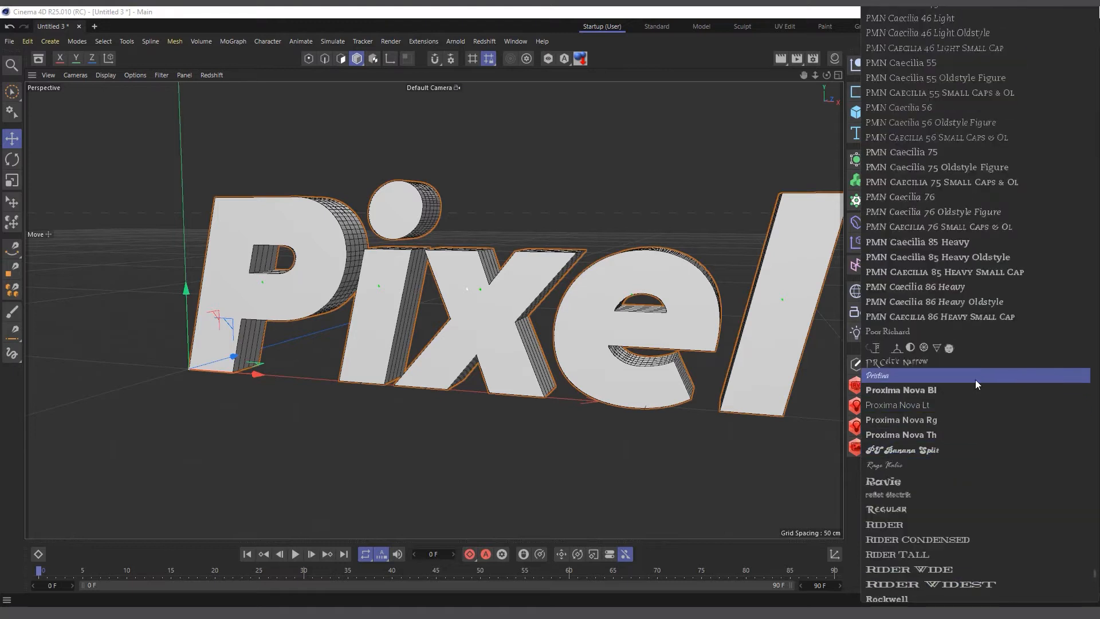
{"action": "left_click", "coordinate": [951, 419]}
{"action": "scroll", "coordinate": [403, 317], "scroll_direction": "down", "scroll_amount": 2}
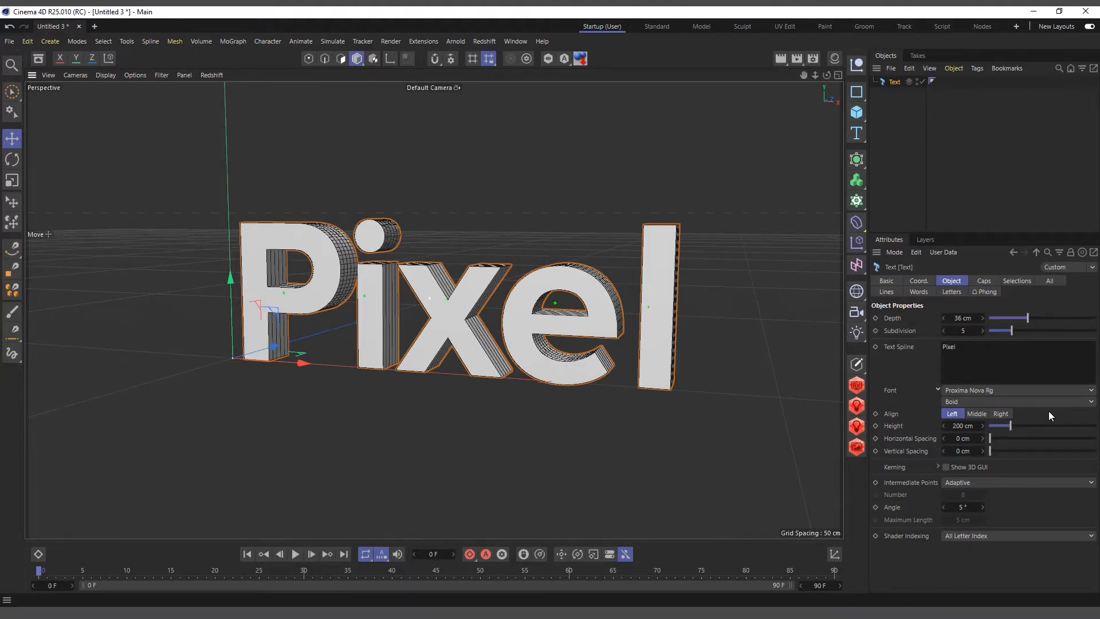
Extend the Text object's wording to "PixelAffair"
{"action": "left_click", "coordinate": [984, 350]}
{"action": "left_click", "coordinate": [574, 336]}
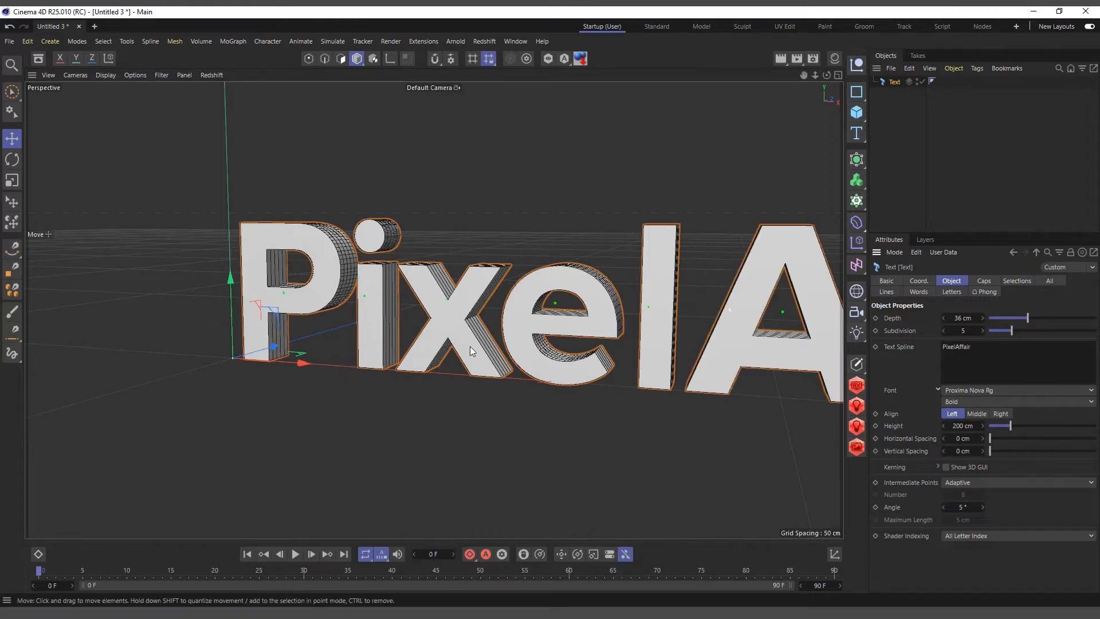
{"action": "scroll", "coordinate": [283, 315], "scroll_direction": "down", "scroll_amount": 2}
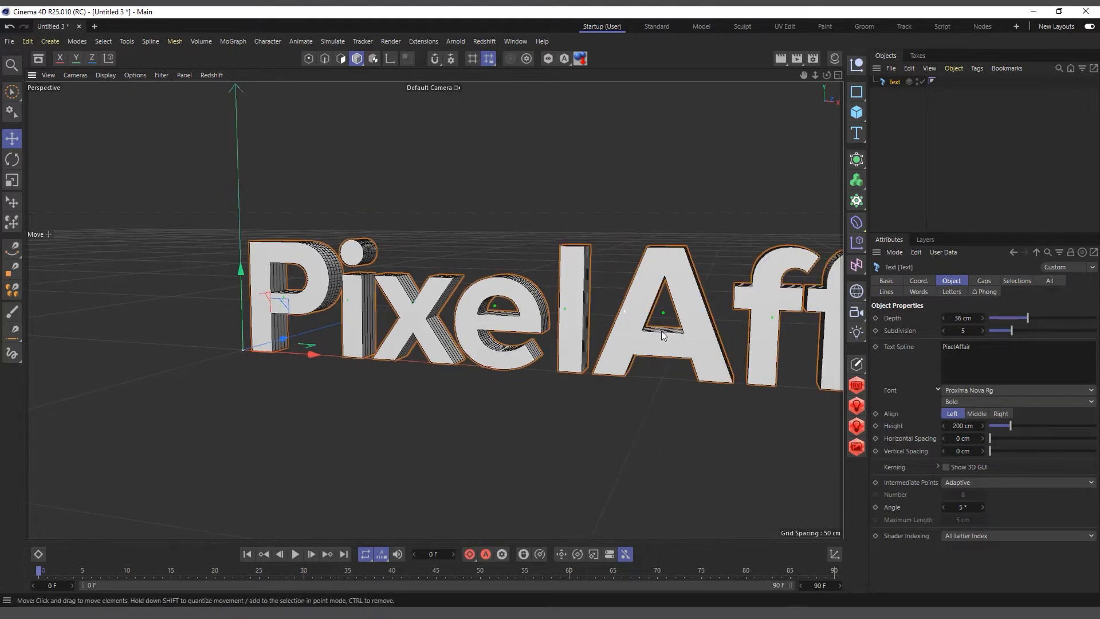
Set the text's alignment to Middle, trying Right alignment for comparison
{"action": "left_click", "coordinate": [975, 413]}
{"action": "key", "text": "h"}
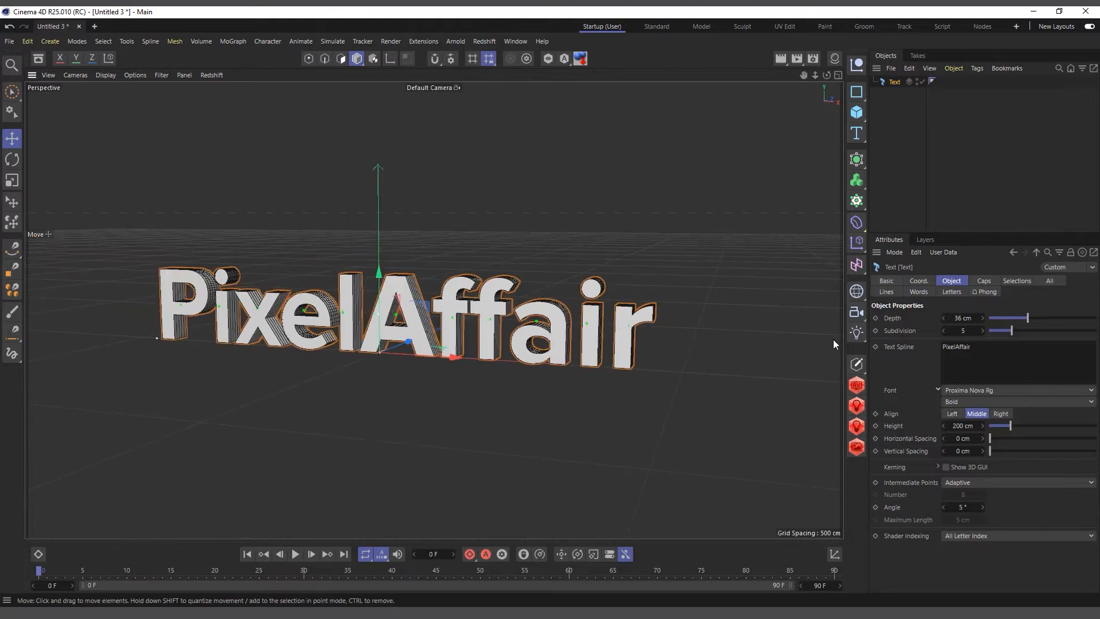
{"action": "left_click", "coordinate": [1001, 413]}
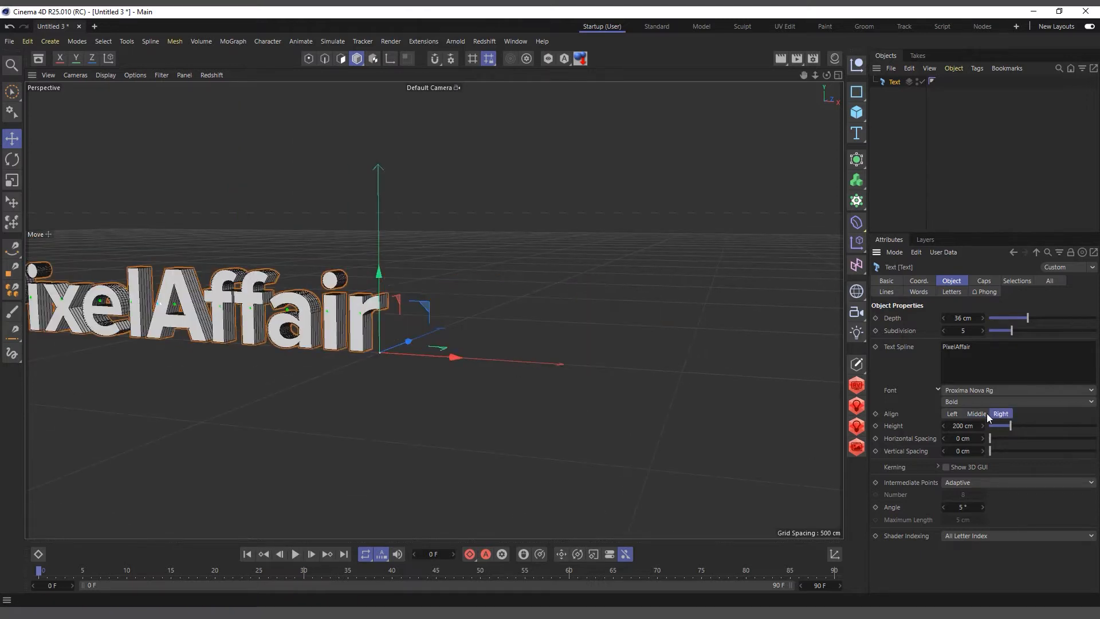
{"action": "left_click", "coordinate": [976, 413]}
{"action": "scroll", "coordinate": [445, 389], "scroll_direction": "up", "scroll_amount": 5}
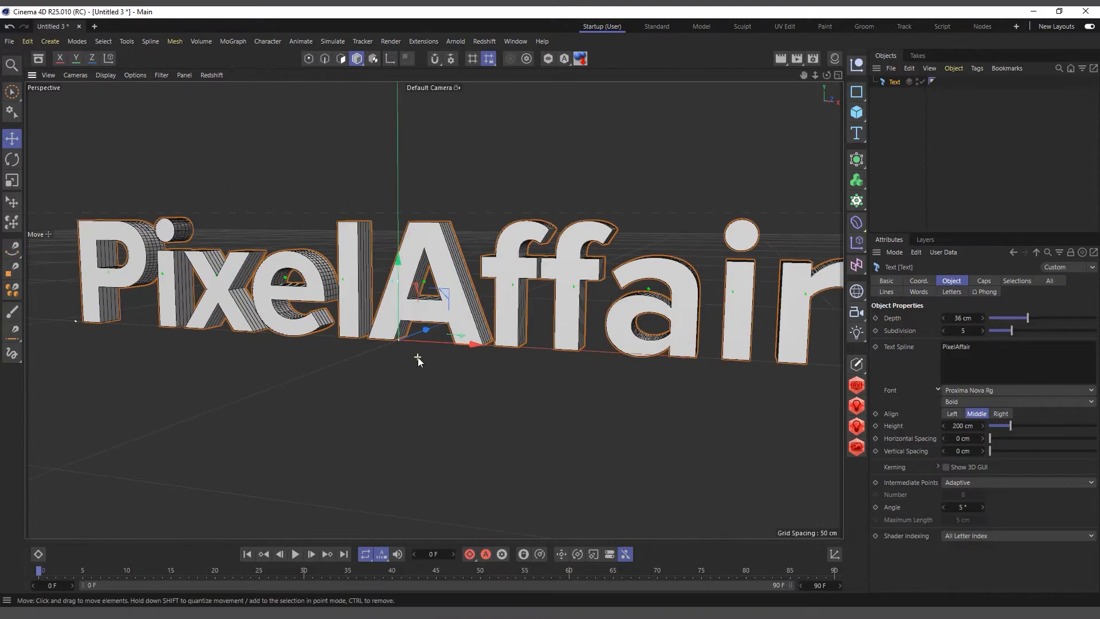
Try different height, horizontal spacing and vertical spacing values on the text, resetting each to its default
{"action": "left_click_drag", "start_coordinate": [1012, 426], "coordinate": [976, 435]}
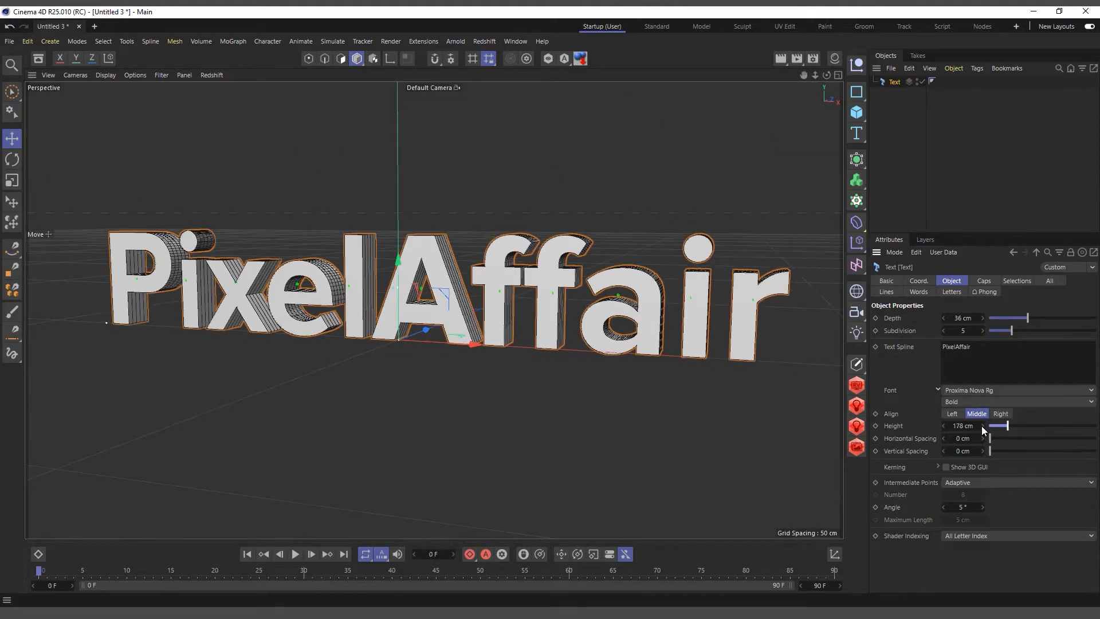
{"action": "right_click", "coordinate": [982, 425]}
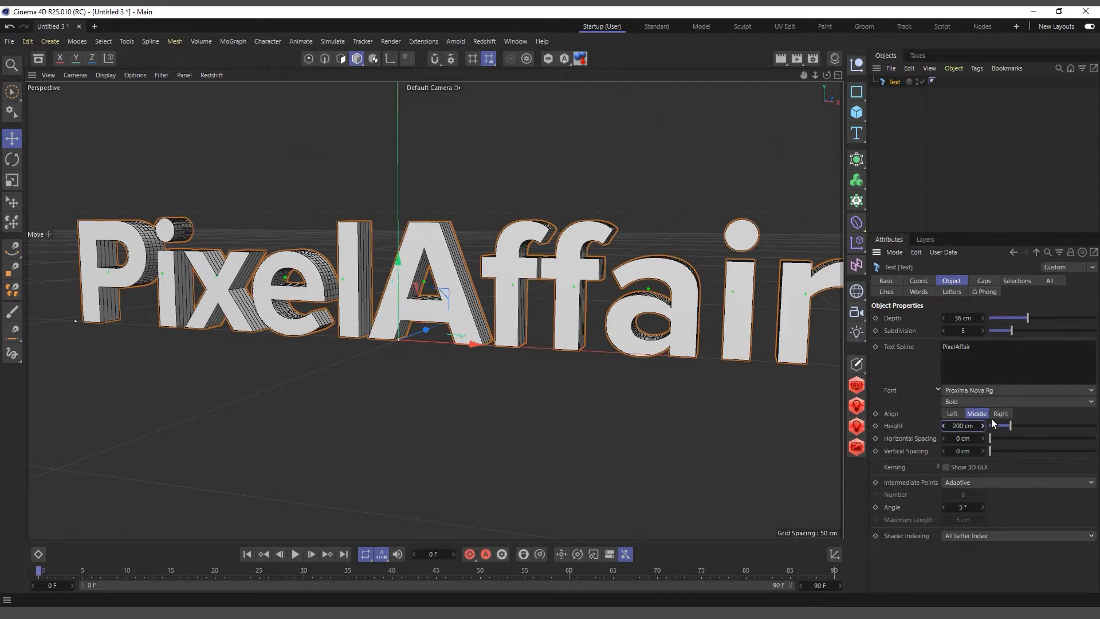
{"action": "left_click_drag", "start_coordinate": [992, 435], "coordinate": [1019, 461]}
{"action": "right_click", "coordinate": [982, 441]}
{"action": "mouse_move", "coordinate": [997, 451]}
{"action": "left_mouse_down"}
{"action": "mouse_move", "coordinate": [1022, 452]}
{"action": "mouse_move", "coordinate": [990, 452]}
{"action": "left_mouse_up"}
Duplicate the wording "PixelAffair" onto a second line of the Text object
{"action": "double_click", "coordinate": [963, 347]}
{"action": "key", "text": "ctrl+c"}
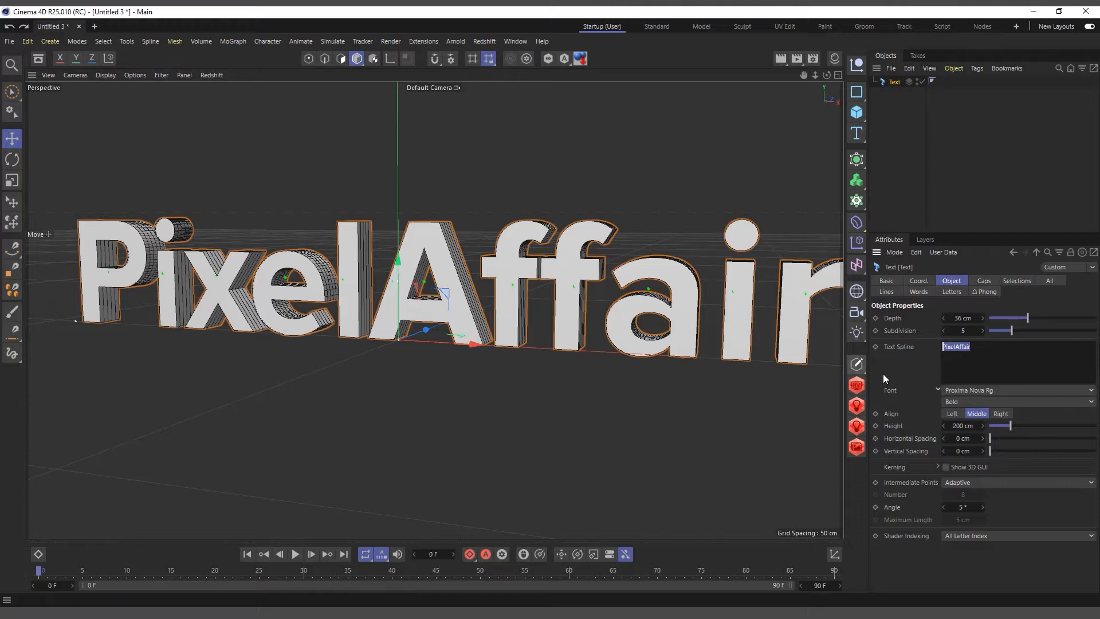
{"action": "left_click", "coordinate": [988, 351]}
{"action": "key", "text": "ctrl+v"}
{"action": "left_click", "coordinate": [1051, 300]}
{"action": "scroll", "coordinate": [510, 232], "scroll_direction": "down", "scroll_amount": 3}
{"action": "left_click_drag", "start_coordinate": [828, 75], "coordinate": [802, 76]}
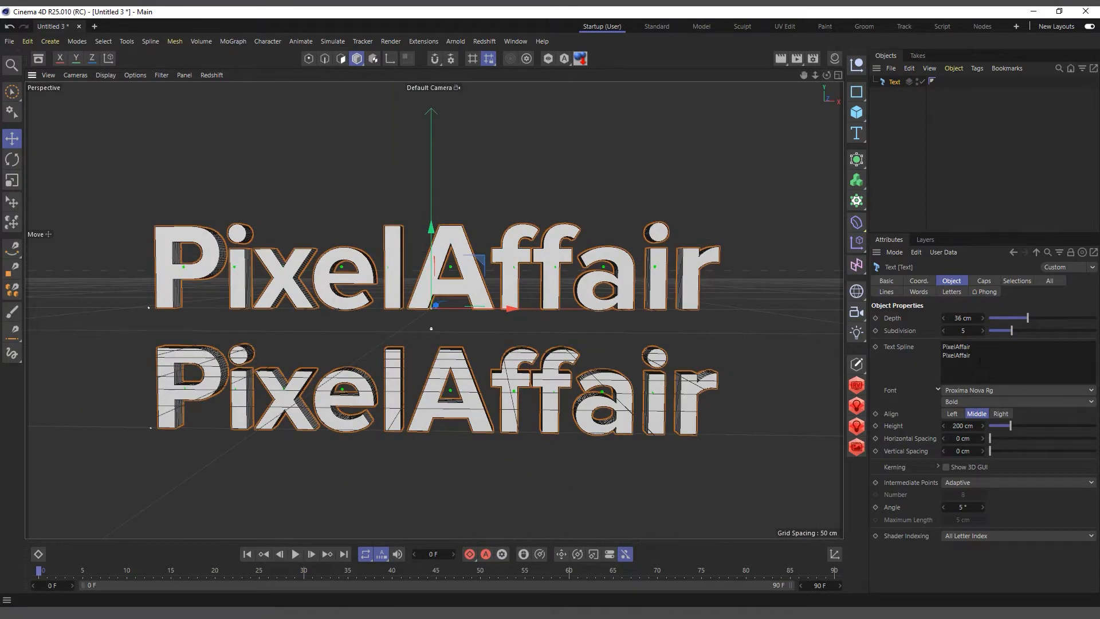
Try a larger vertical spacing between the two text lines and undo it
{"action": "left_click_drag", "start_coordinate": [998, 452], "coordinate": [1025, 449]}
{"action": "key", "text": "ctrl+z"}
{"action": "scroll", "coordinate": [419, 339], "scroll_direction": "up", "scroll_amount": 2}
Remove the second line so the wording is a single "PixelAffair"
{"action": "left_click_drag", "start_coordinate": [986, 360], "coordinate": [872, 358]}
{"action": "key", "text": "BackSpace"}
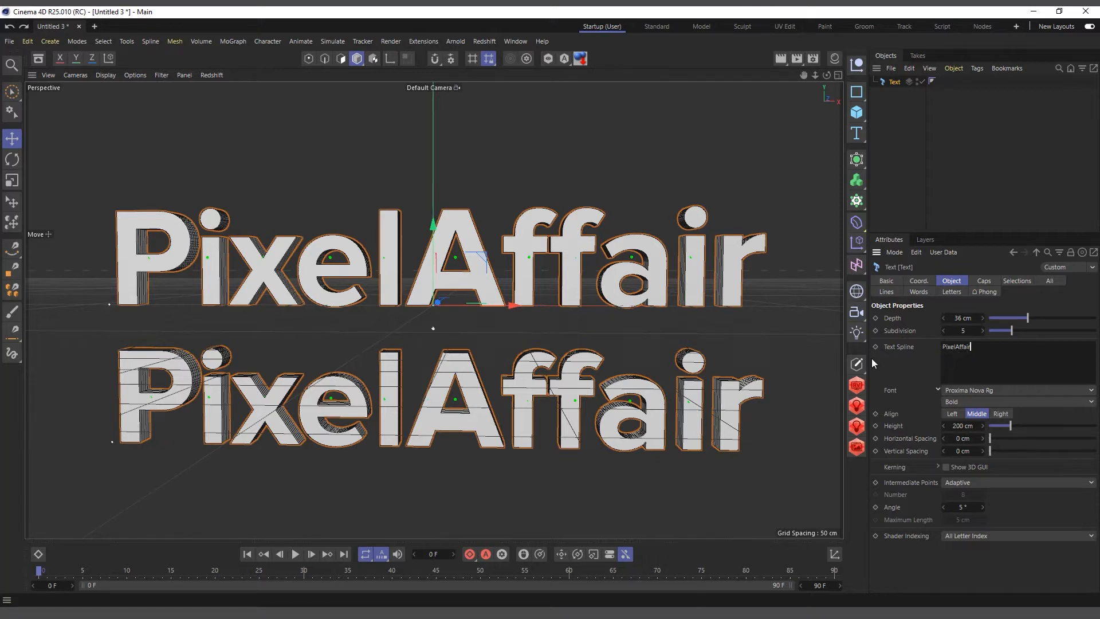
{"action": "left_click", "coordinate": [1075, 291]}
{"action": "scroll", "coordinate": [405, 338], "scroll_direction": "up", "scroll_amount": 3}
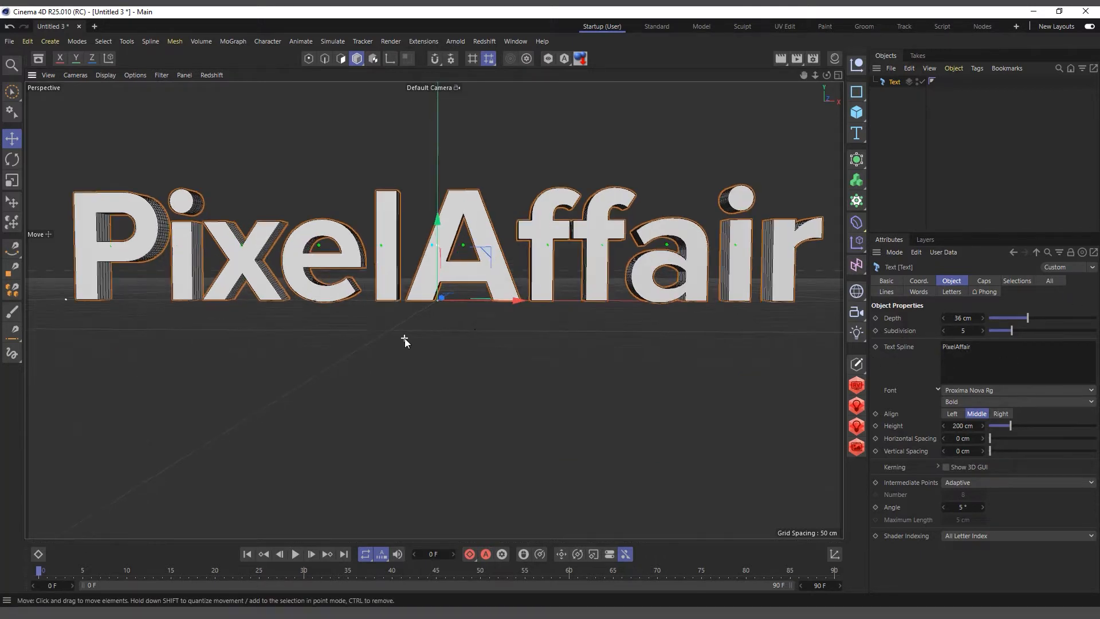
{"action": "scroll", "coordinate": [431, 372], "scroll_direction": "down", "scroll_amount": 3}
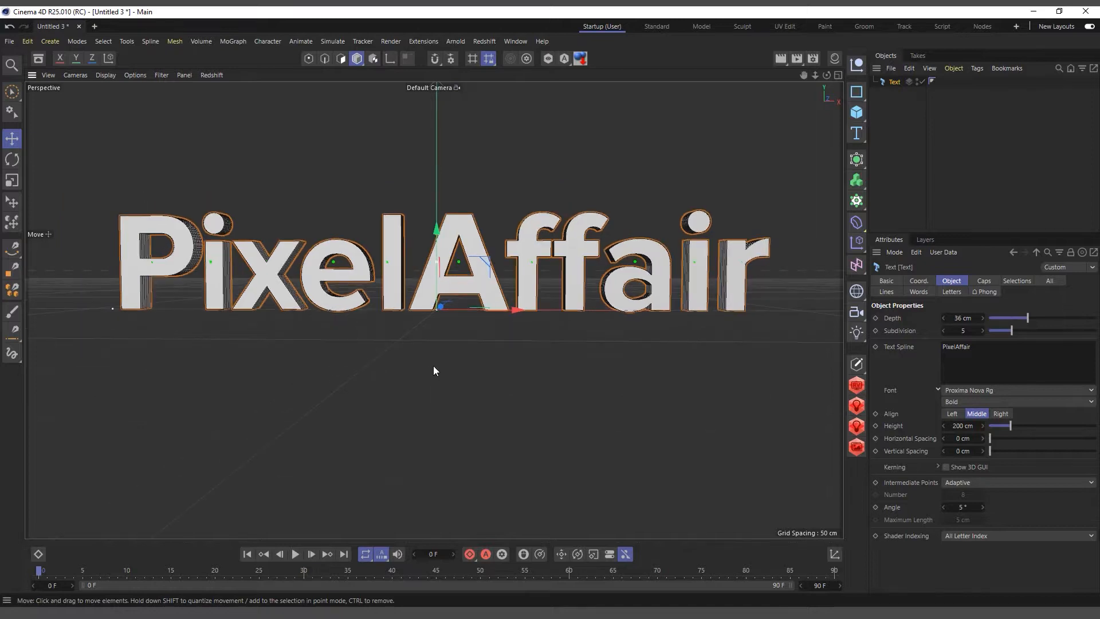
Show the 3D kerning handles, try shifting the letter "e" away from the "x", and undo the shift
{"action": "left_click", "coordinate": [946, 468]}
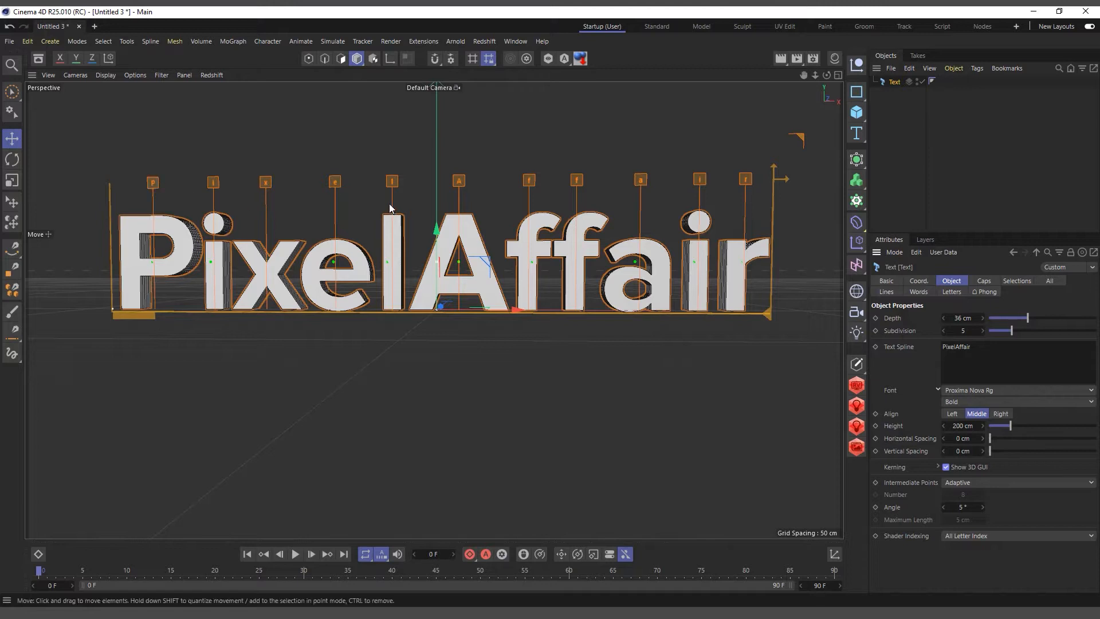
{"action": "left_click", "coordinate": [335, 182]}
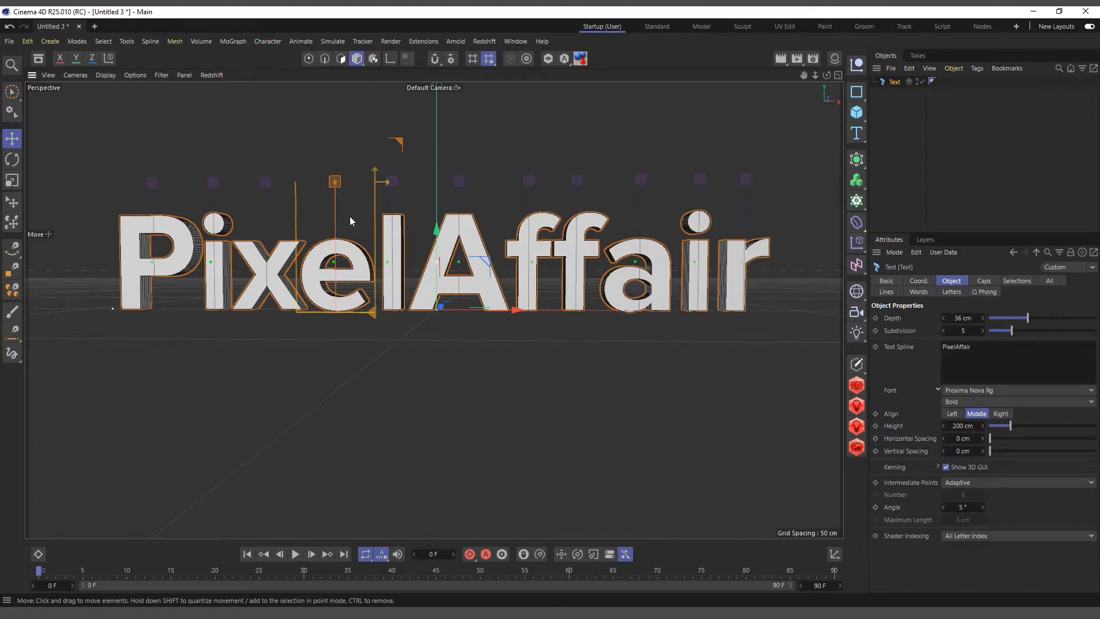
{"action": "scroll", "coordinate": [328, 184], "scroll_direction": "up", "scroll_amount": 4}
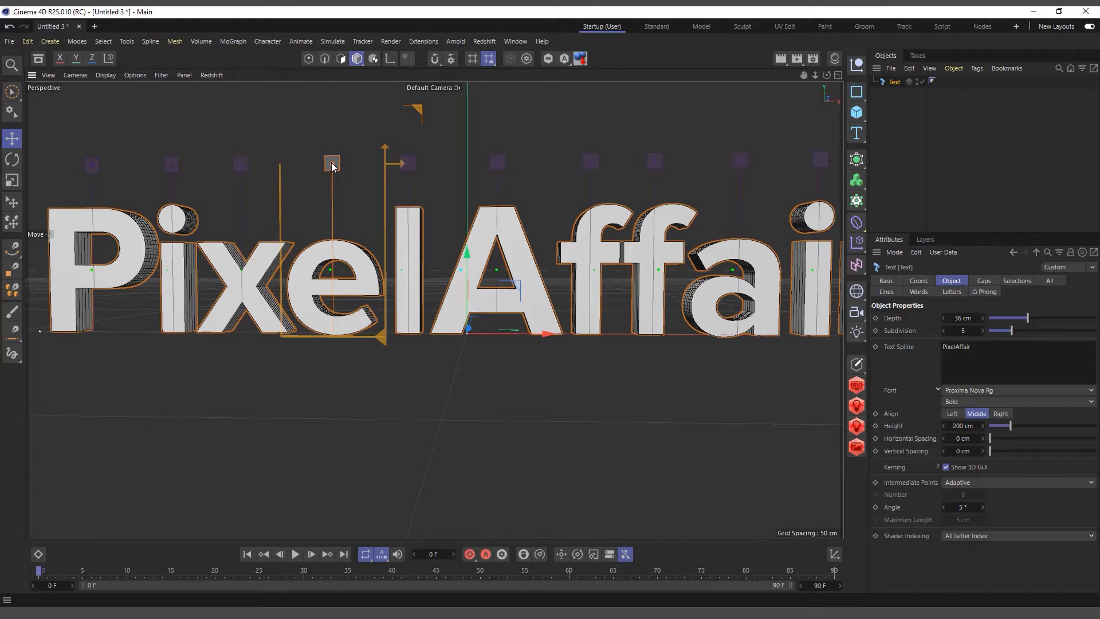
{"action": "left_click_drag", "start_coordinate": [338, 165], "coordinate": [459, 185]}
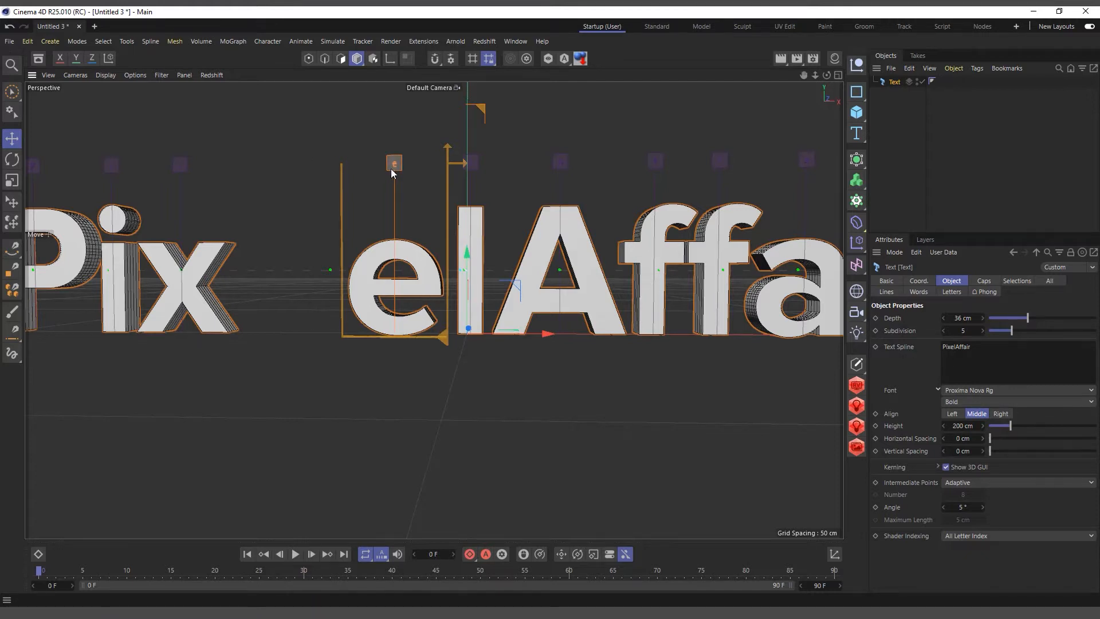
{"action": "key", "text": "ctrl+z"}
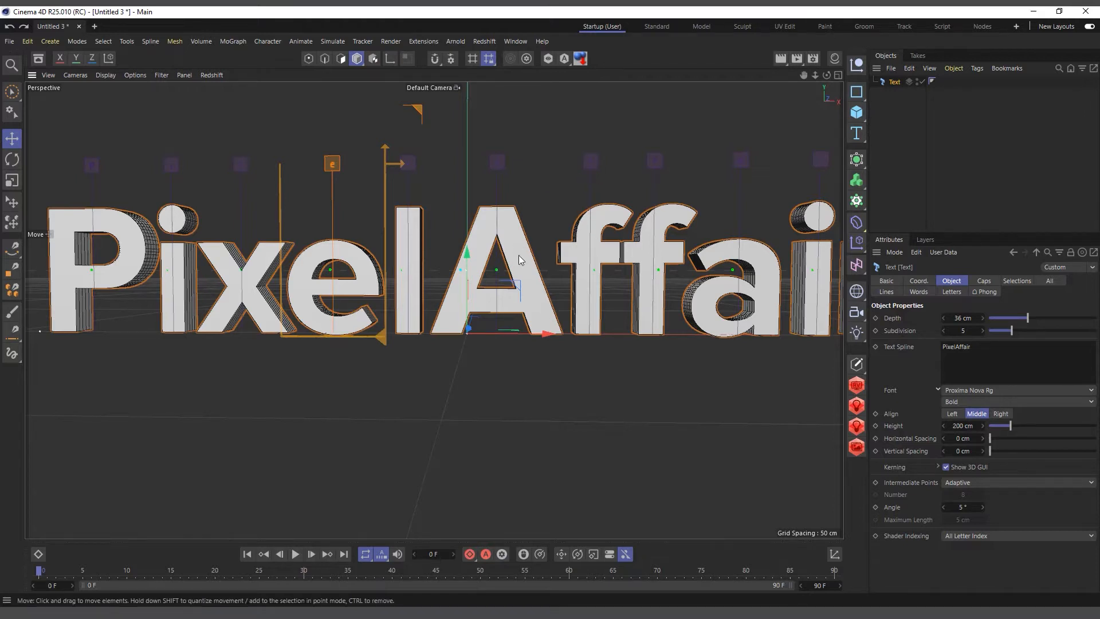
Try moving the first "f" slightly closer to the "A" with its kerning handle and undo it
{"action": "left_click", "coordinate": [587, 161]}
{"action": "left_click_drag", "start_coordinate": [589, 160], "coordinate": [581, 162]}
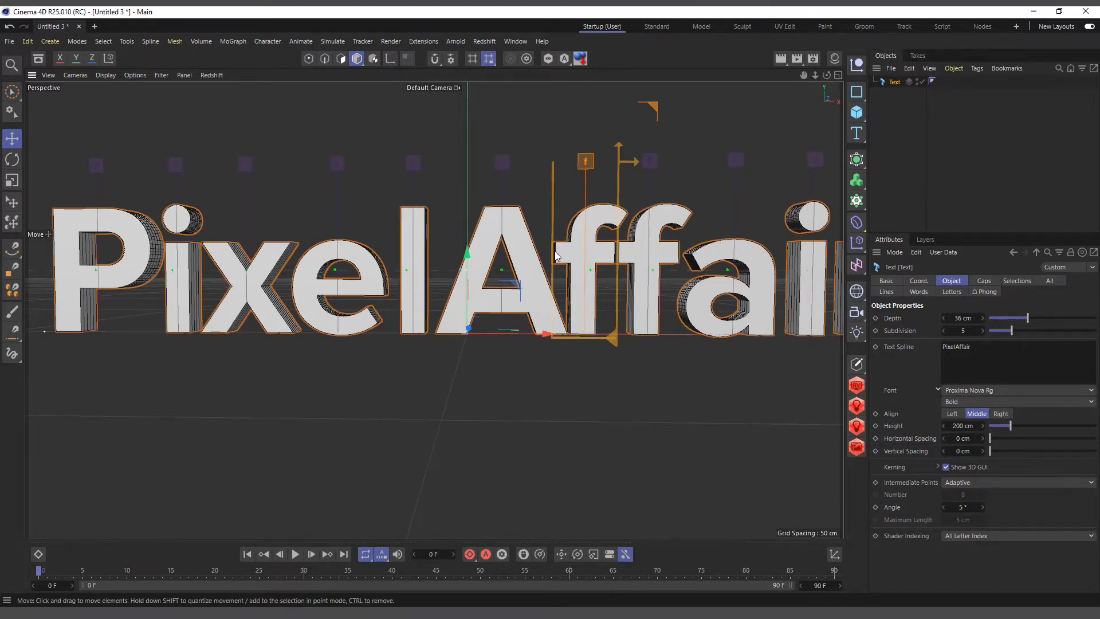
{"action": "key", "text": "ctrl+z"}
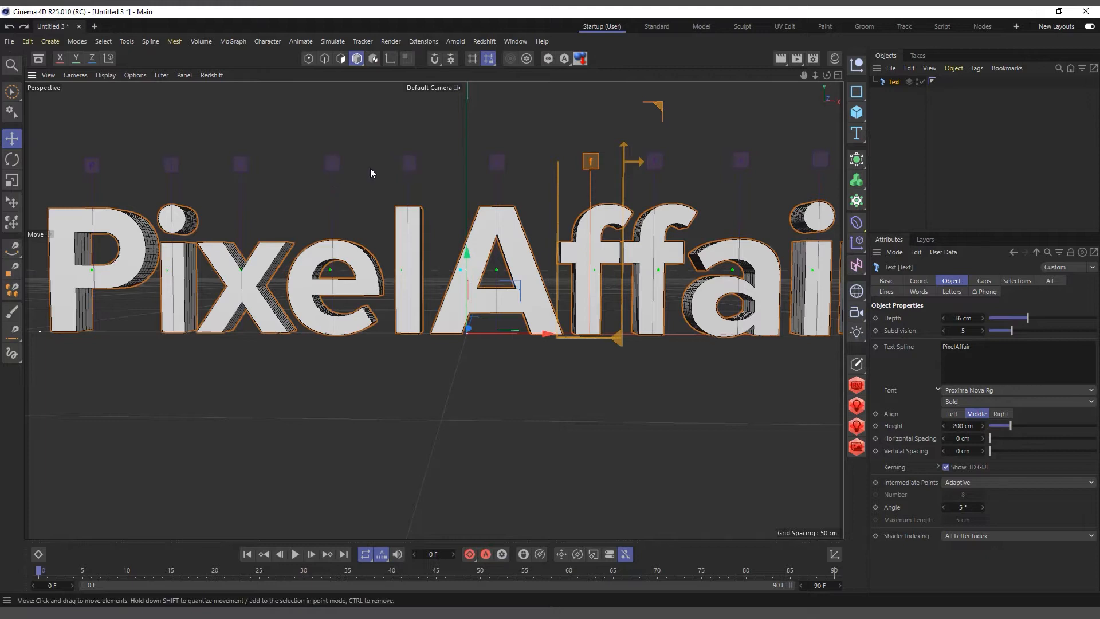
Try scaling down, raising and respacing the letter "e", undo these changes, and hide the 3D kerning handles
{"action": "left_click", "coordinate": [333, 163]}
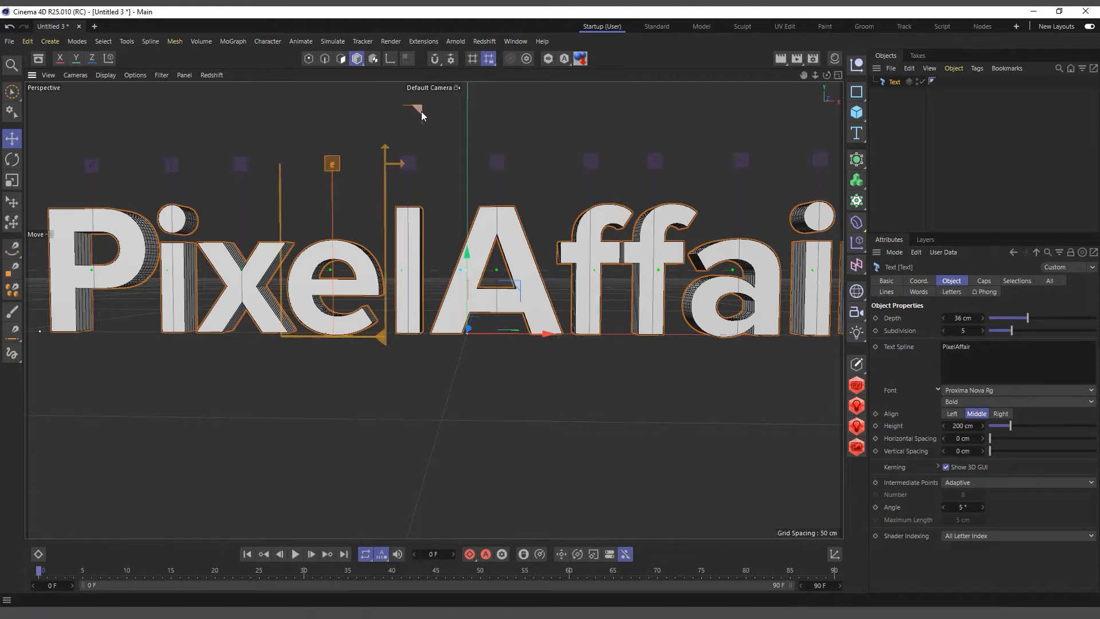
{"action": "left_click_drag", "start_coordinate": [419, 108], "coordinate": [397, 184]}
{"action": "left_click_drag", "start_coordinate": [356, 335], "coordinate": [370, 287]}
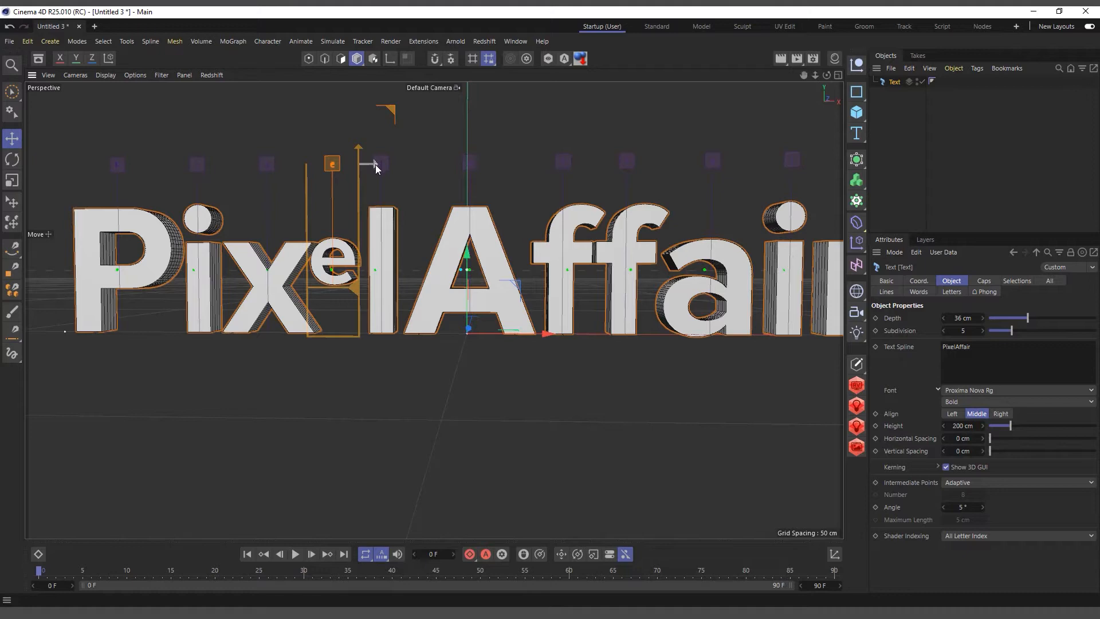
{"action": "left_click_drag", "start_coordinate": [376, 164], "coordinate": [574, 213]}
{"action": "key", "text": "ctrl+z"}
{"action": "key", "text": "ctrl+z"}
{"action": "key", "text": "ctrl+z"}
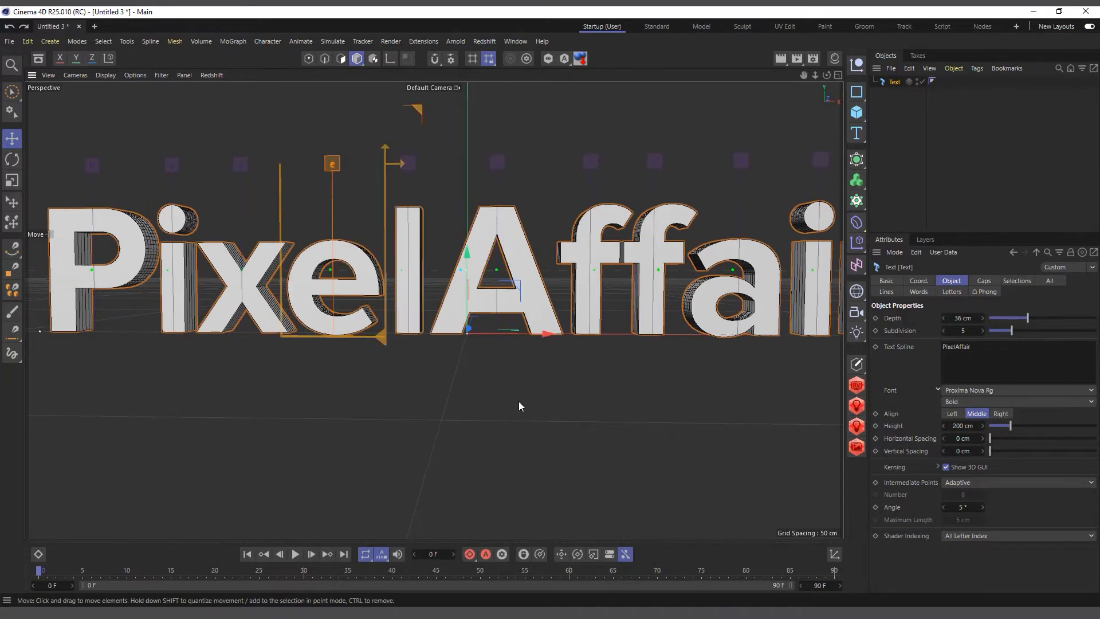
{"action": "left_click", "coordinate": [945, 466]}
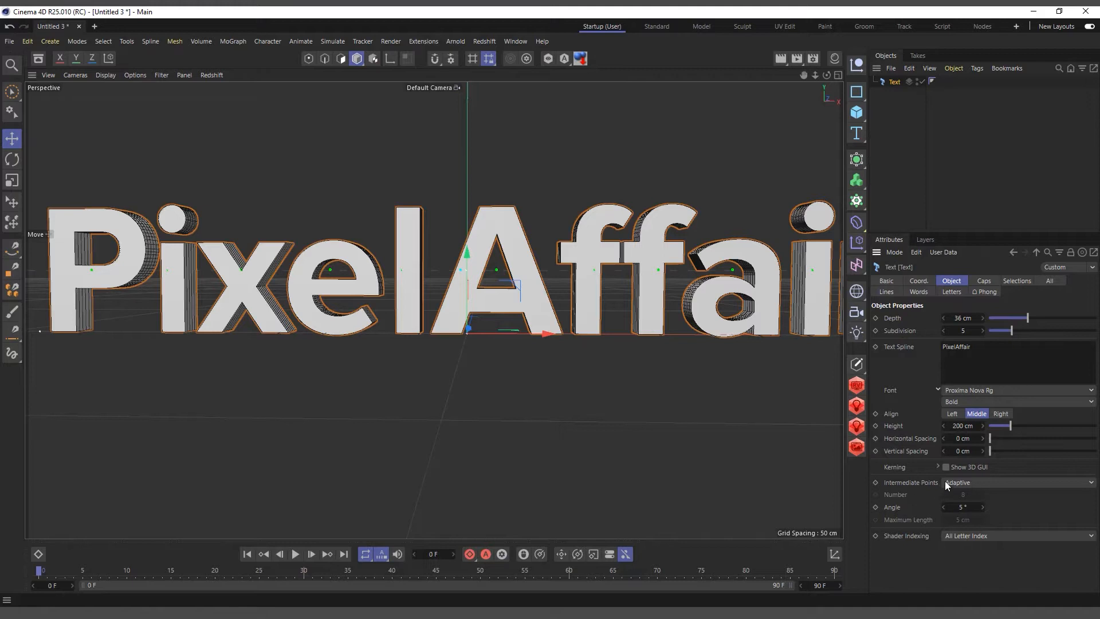
Replace the Text object's wording with the single letter "P"
{"action": "left_click", "coordinate": [978, 481]}
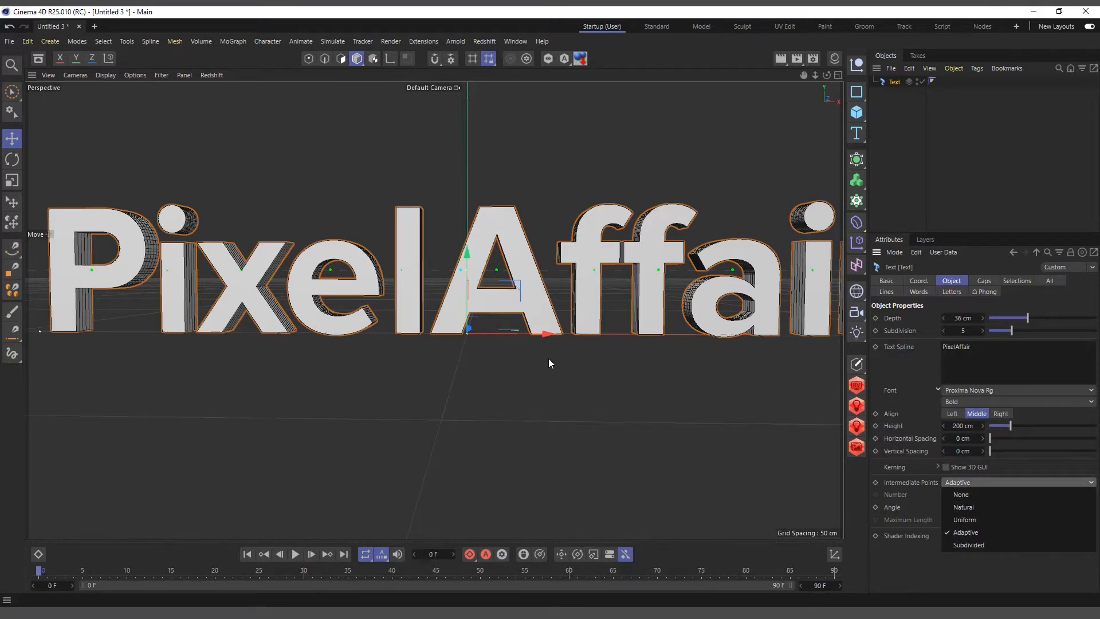
{"action": "left_click", "coordinate": [827, 75]}
{"action": "left_click_drag", "start_coordinate": [827, 75], "coordinate": [287, 274]}
{"action": "left_click_drag", "start_coordinate": [826, 75], "coordinate": [1041, 377]}
{"action": "left_click_drag", "start_coordinate": [991, 347], "coordinate": [783, 343]}
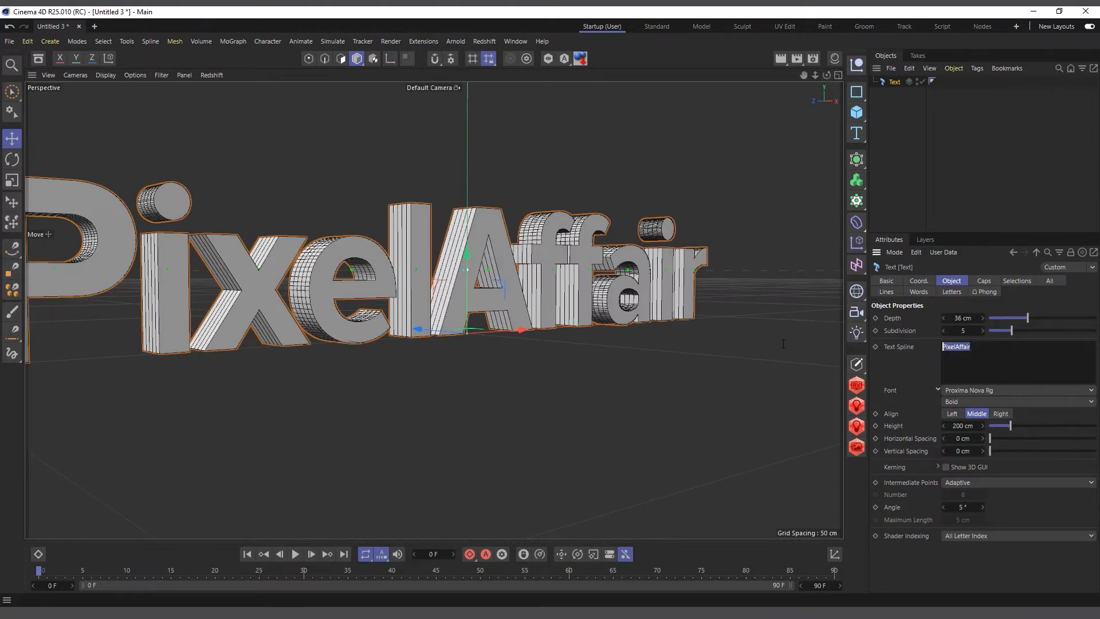
{"action": "type", "text": "P"}
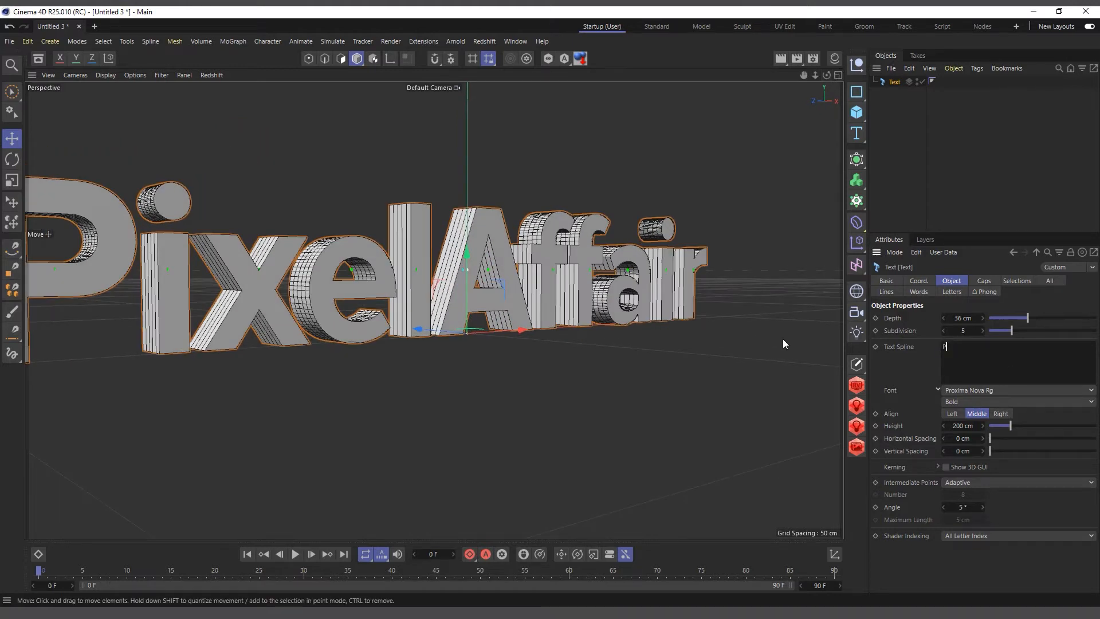
{"action": "left_click", "coordinate": [925, 372]}
Set the text's intermediate points to Natural and inspect the mesh divisions on the letter's sides
{"action": "scroll", "coordinate": [430, 208], "scroll_direction": "up", "scroll_amount": 4}
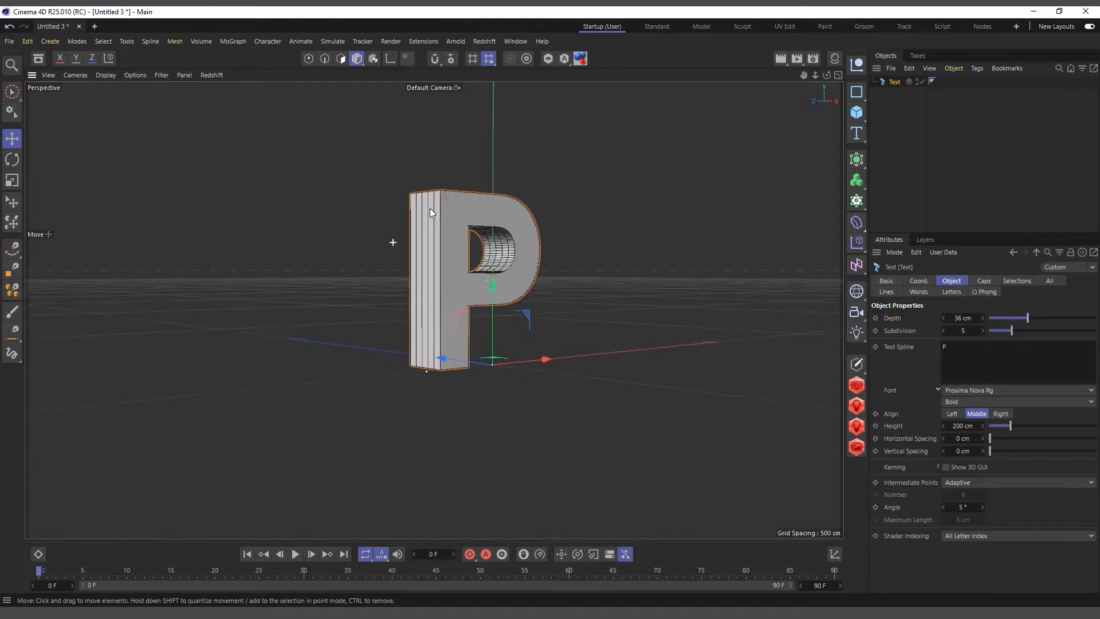
{"action": "left_click_drag", "start_coordinate": [826, 75], "coordinate": [780, 128]}
{"action": "scroll", "coordinate": [545, 277], "scroll_direction": "up", "scroll_amount": 3}
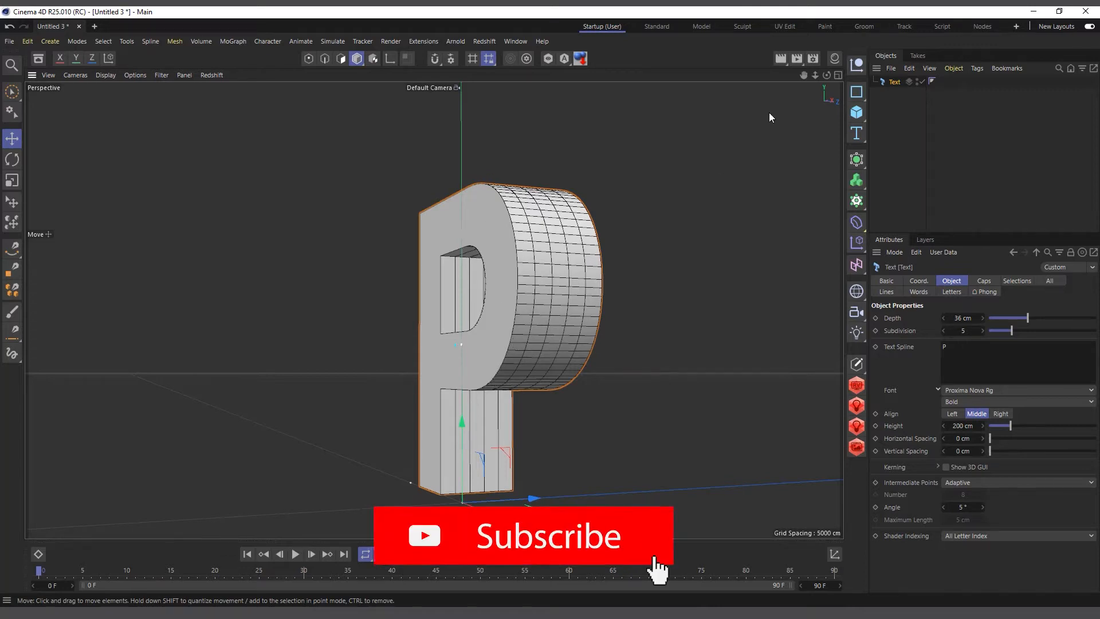
{"action": "left_click_drag", "start_coordinate": [826, 75], "coordinate": [876, 77]}
{"action": "left_click_drag", "start_coordinate": [546, 276], "coordinate": [717, 252], "text": "alt"}
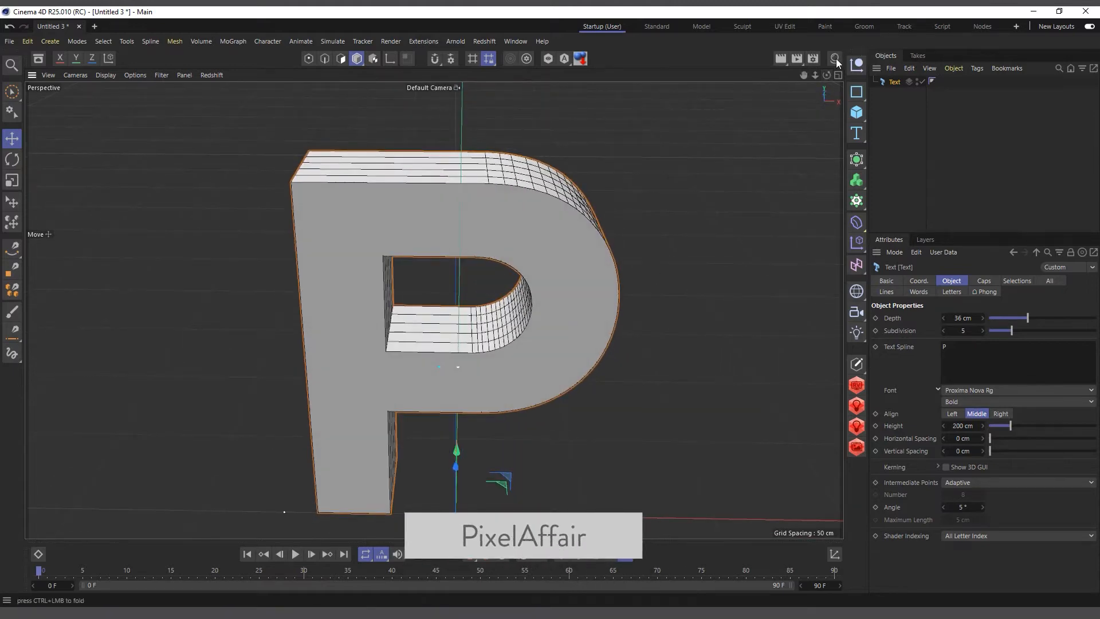
{"action": "left_click_drag", "start_coordinate": [827, 76], "coordinate": [722, 80]}
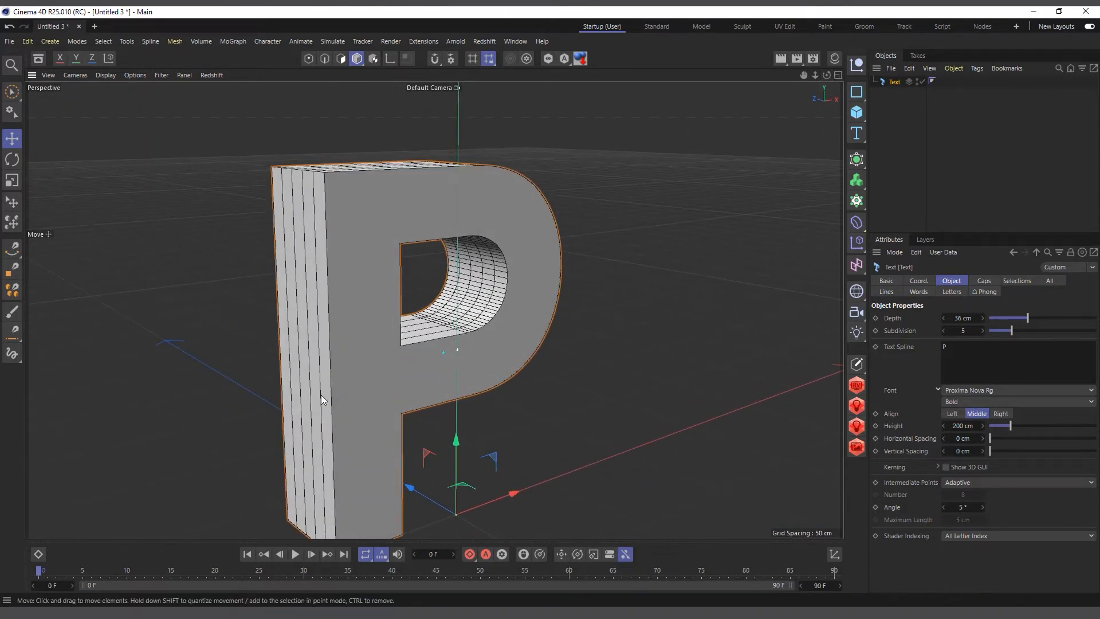
{"action": "left_click", "coordinate": [985, 482]}
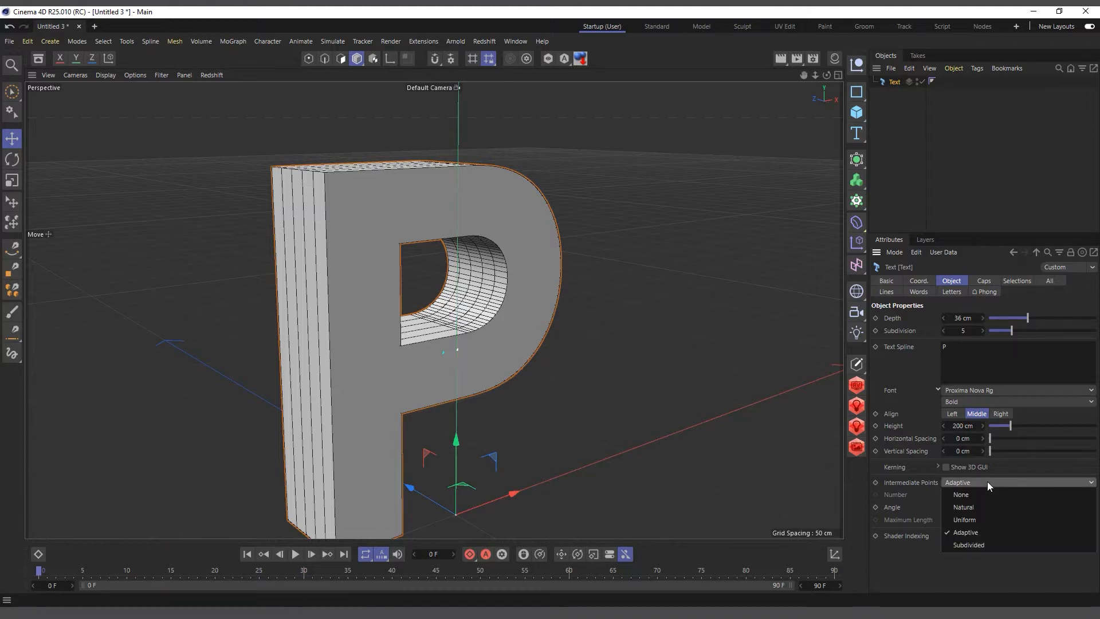
{"action": "left_click", "coordinate": [983, 503]}
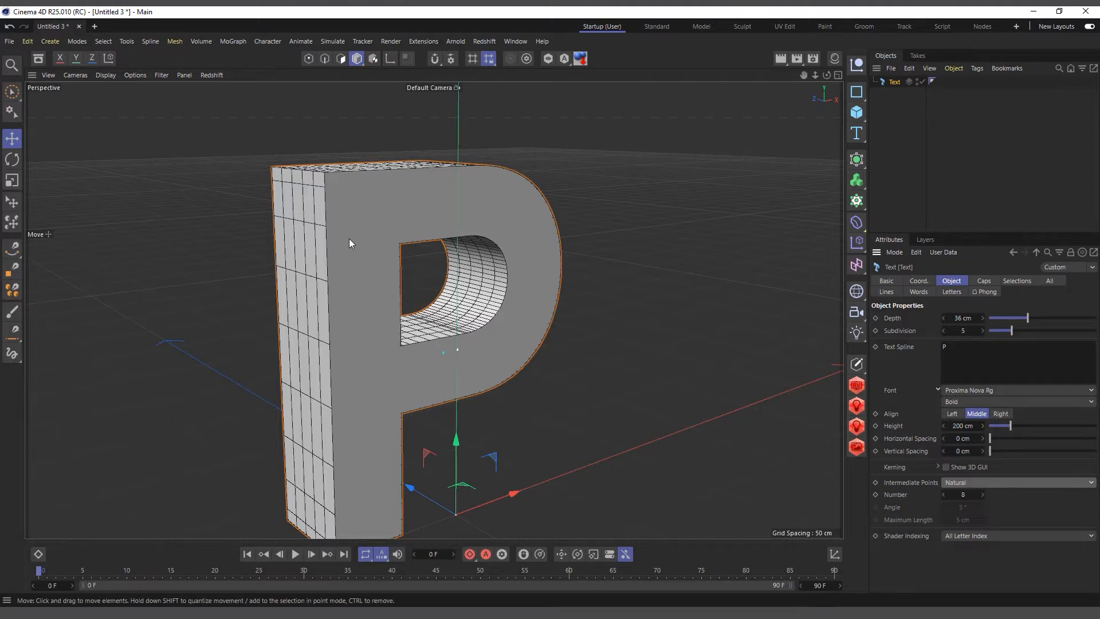
{"action": "scroll", "coordinate": [328, 201], "scroll_direction": "down", "scroll_amount": 1}
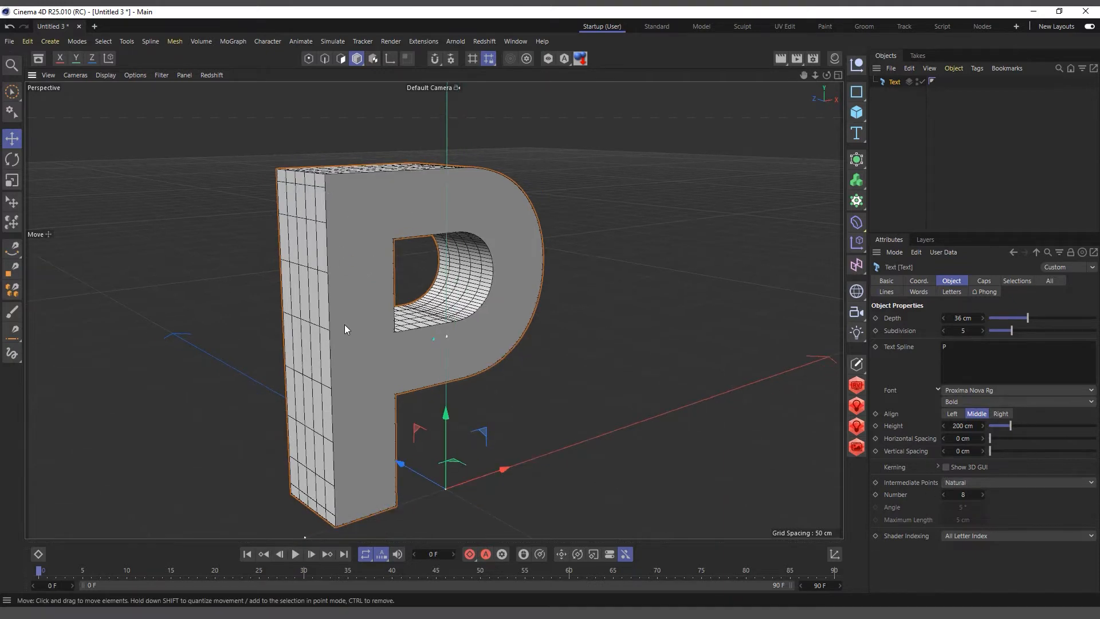
{"action": "scroll", "coordinate": [340, 347], "scroll_direction": "up", "scroll_amount": 1}
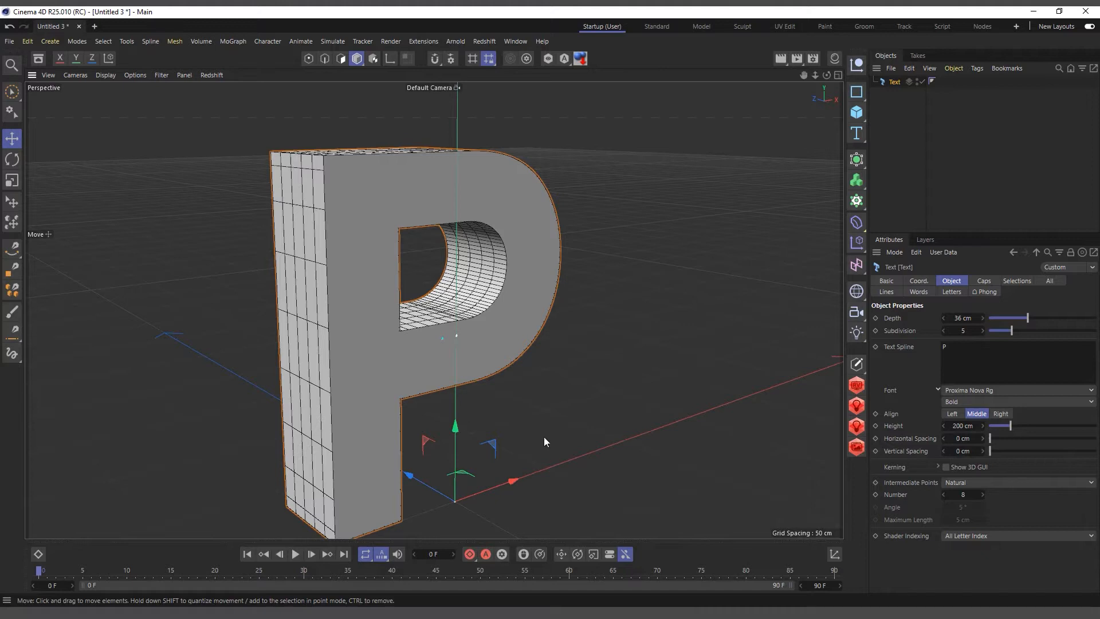
Set the text's intermediate points to Uniform and inspect the letter's upper corner closely
{"action": "left_click", "coordinate": [964, 485]}
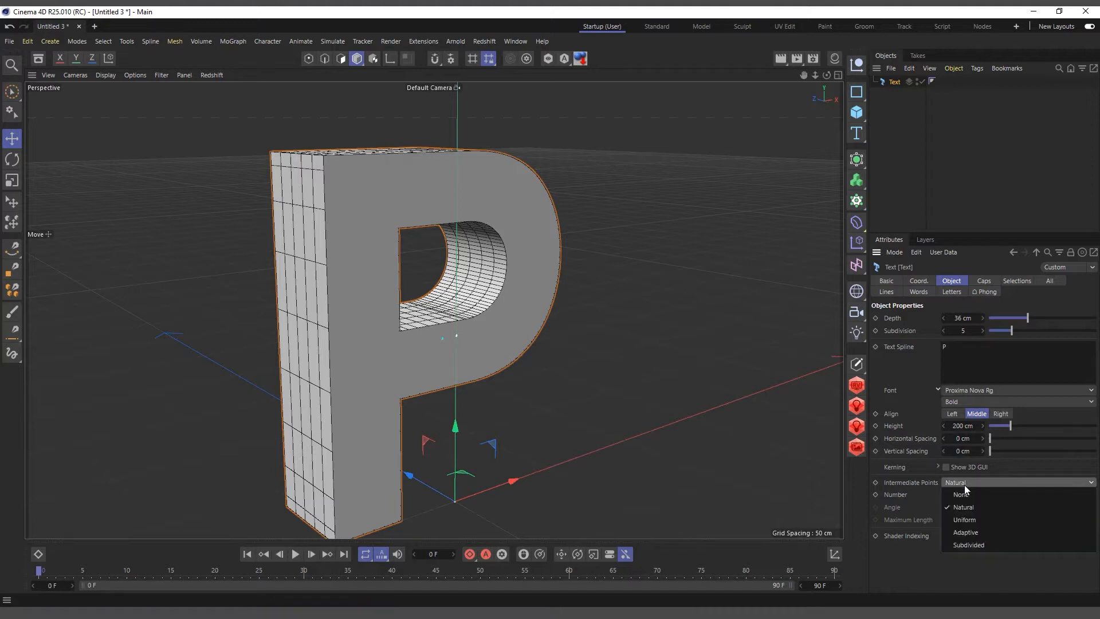
{"action": "left_click", "coordinate": [981, 519]}
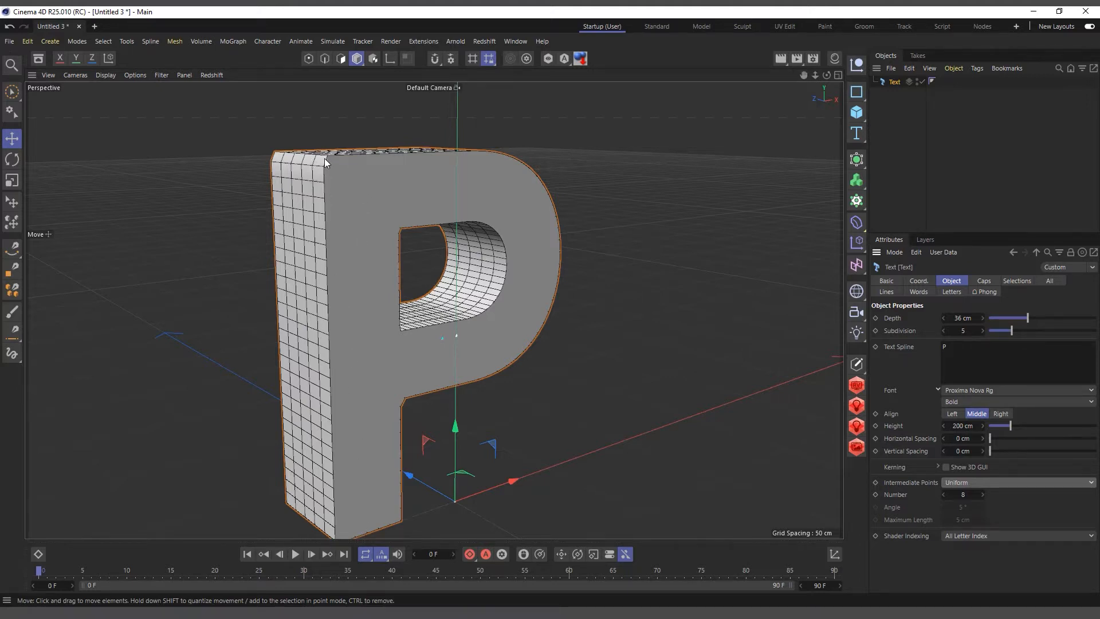
{"action": "scroll", "coordinate": [324, 159], "scroll_direction": "up", "scroll_amount": 5}
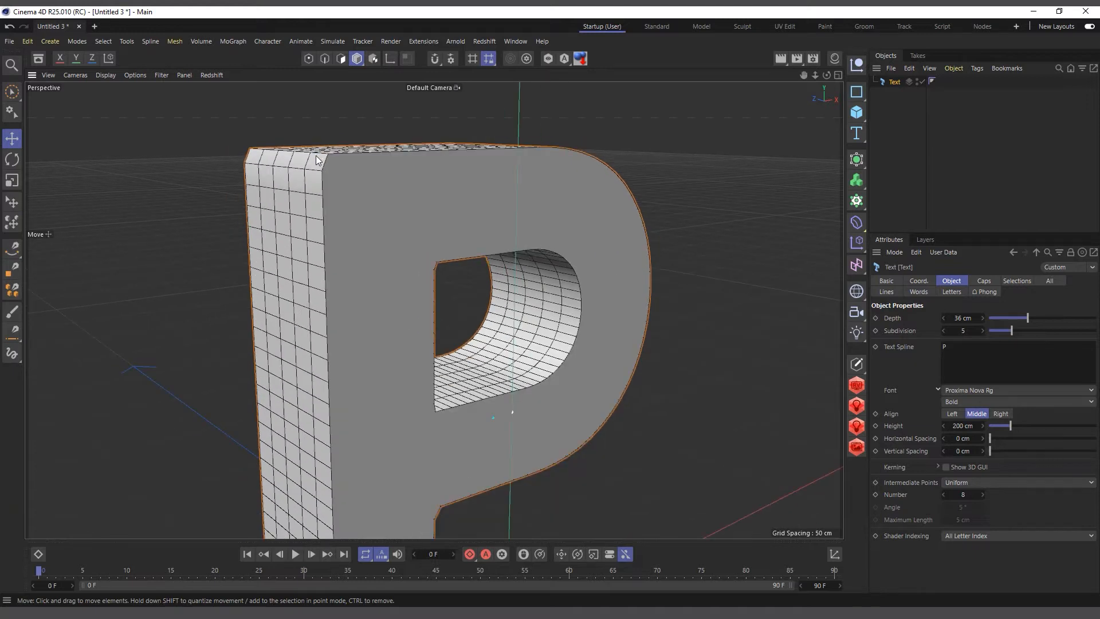
Set the number of Uniform intermediate points to 39 and inspect the denser mesh divisions on the letter's side
{"action": "scroll", "coordinate": [331, 217], "scroll_direction": "down", "scroll_amount": 5}
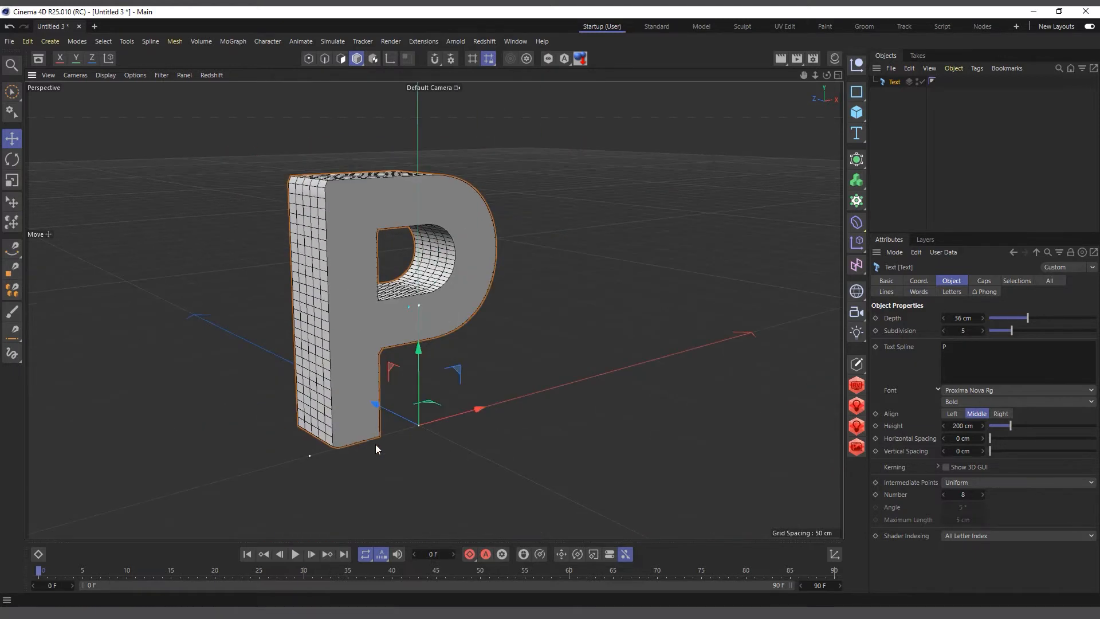
{"action": "scroll", "coordinate": [352, 465], "scroll_direction": "up", "scroll_amount": 2}
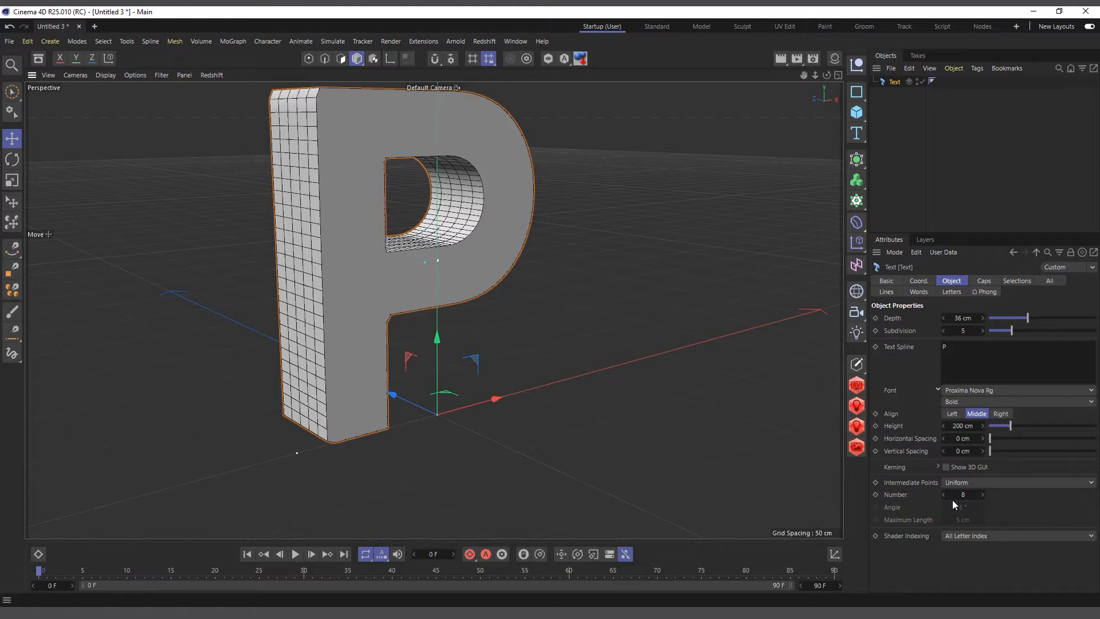
{"action": "left_click_drag", "start_coordinate": [957, 498], "coordinate": [979, 499]}
{"action": "scroll", "coordinate": [305, 122], "scroll_direction": "up", "scroll_amount": 2}
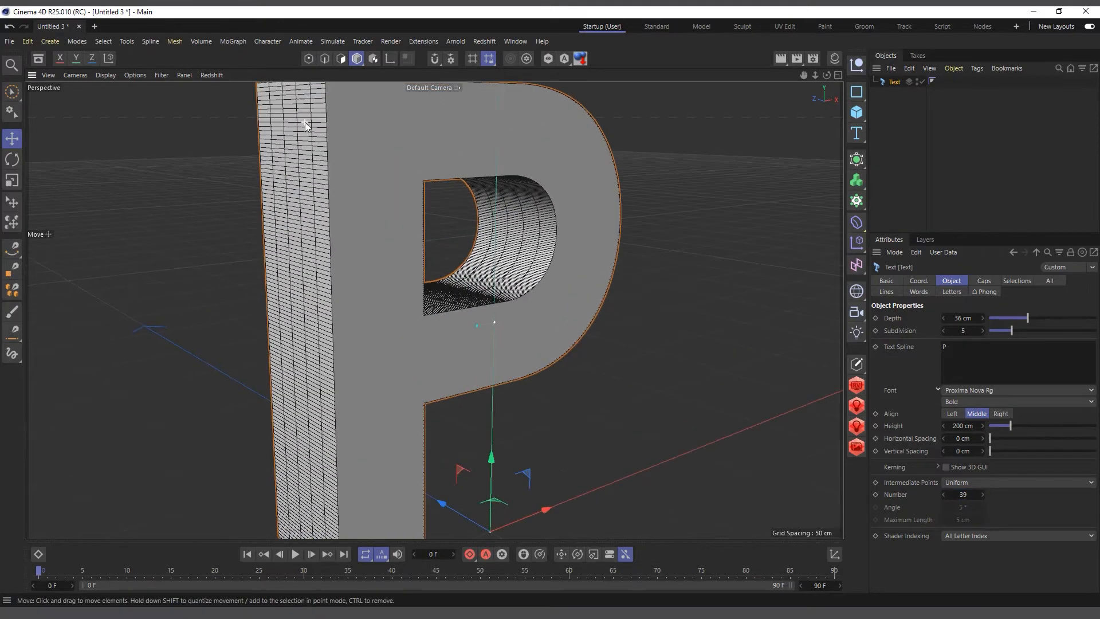
Set the text's intermediate points to Subdivided and inspect the mesh divisions across the whole letter
{"action": "left_click", "coordinate": [979, 483]}
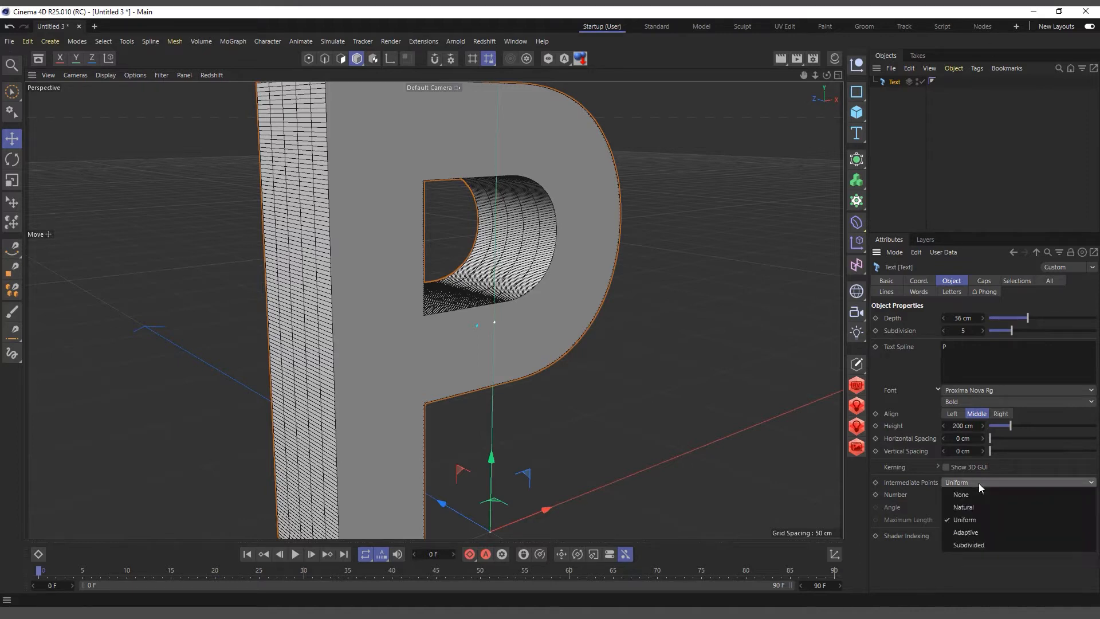
{"action": "left_click", "coordinate": [978, 546]}
{"action": "scroll", "coordinate": [434, 309], "scroll_direction": "down", "scroll_amount": 3}
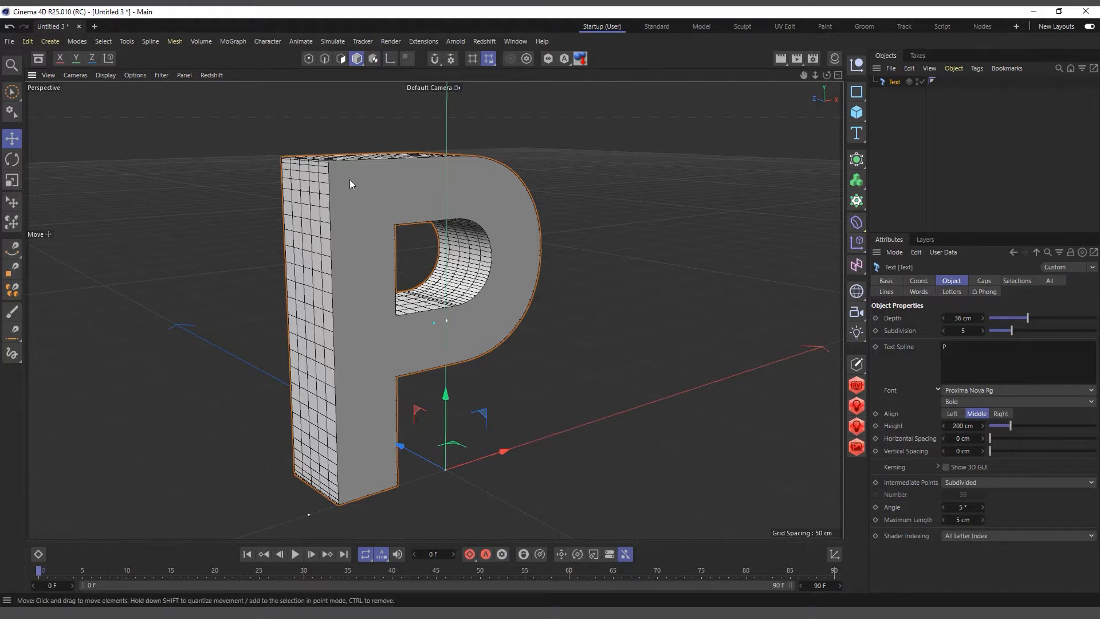
{"action": "scroll", "coordinate": [490, 250], "scroll_direction": "up", "scroll_amount": 1}
{"action": "scroll", "coordinate": [379, 256], "scroll_direction": "down", "scroll_amount": 1}
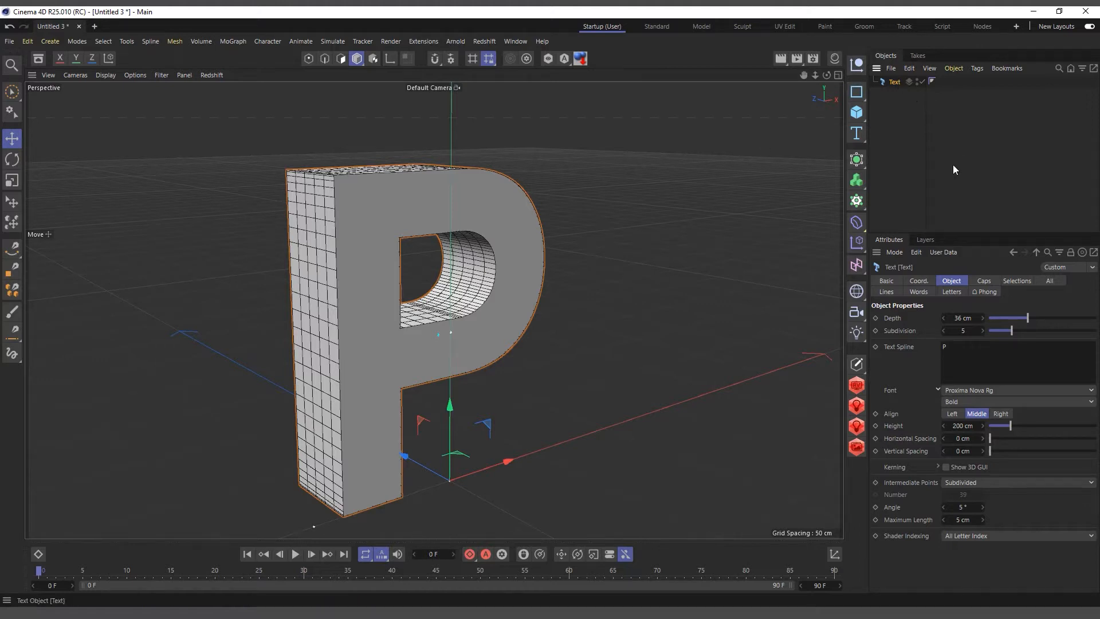
Show the Text object's Caps settings and examine the letter's front face, top and sides from several angles
{"action": "left_click", "coordinate": [983, 281]}
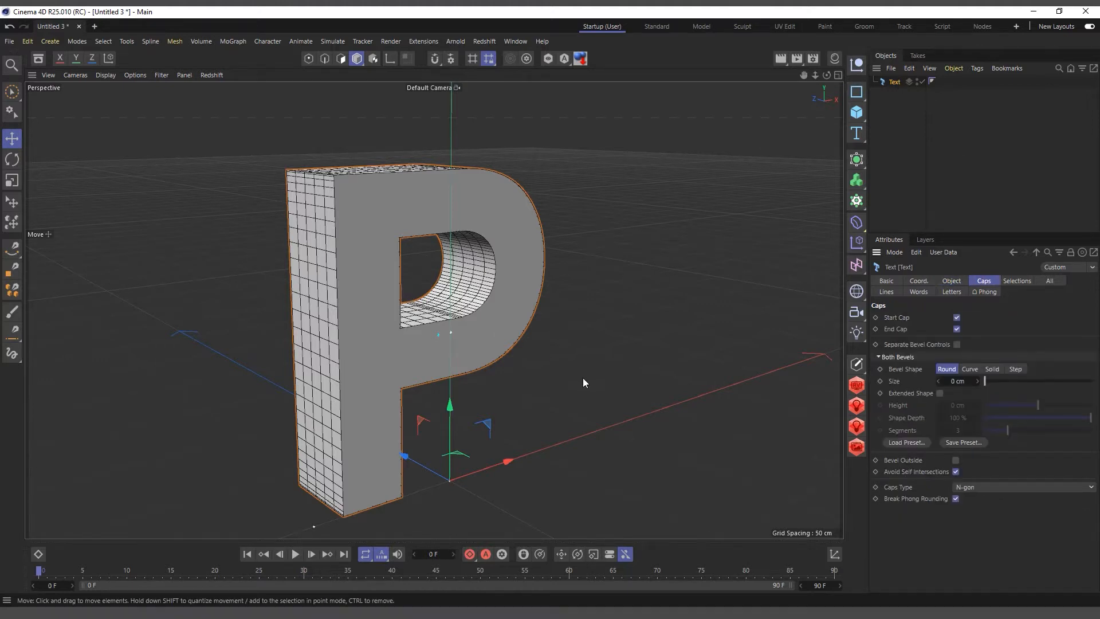
{"action": "scroll", "coordinate": [582, 401], "scroll_direction": "up", "scroll_amount": 1}
{"action": "left_click_drag", "start_coordinate": [827, 75], "coordinate": [807, 77]}
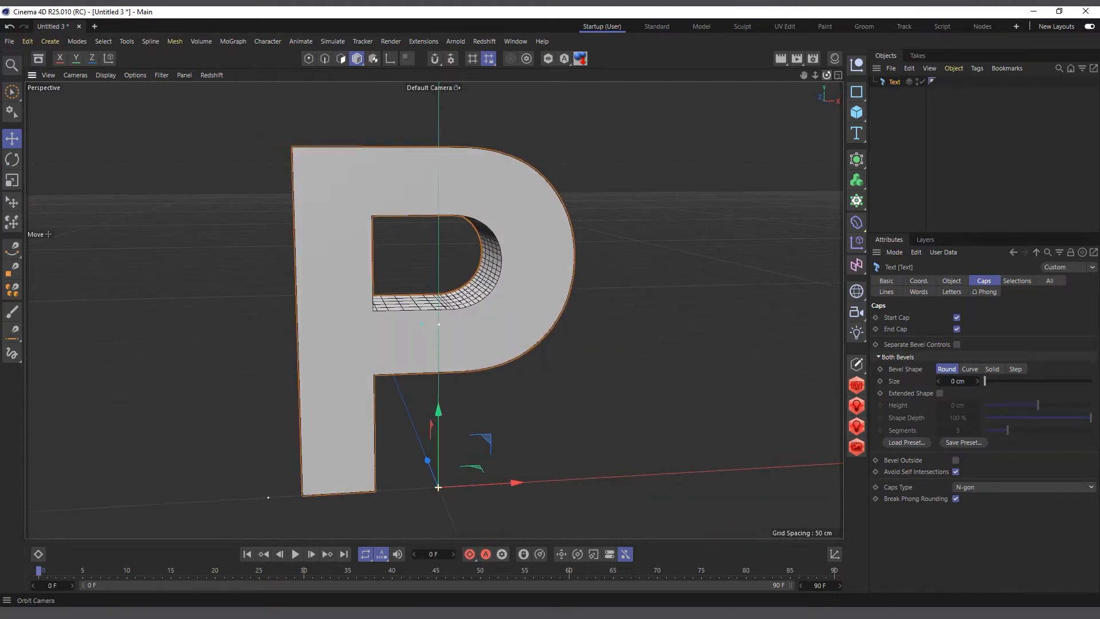
{"action": "scroll", "coordinate": [376, 183], "scroll_direction": "up", "scroll_amount": 1}
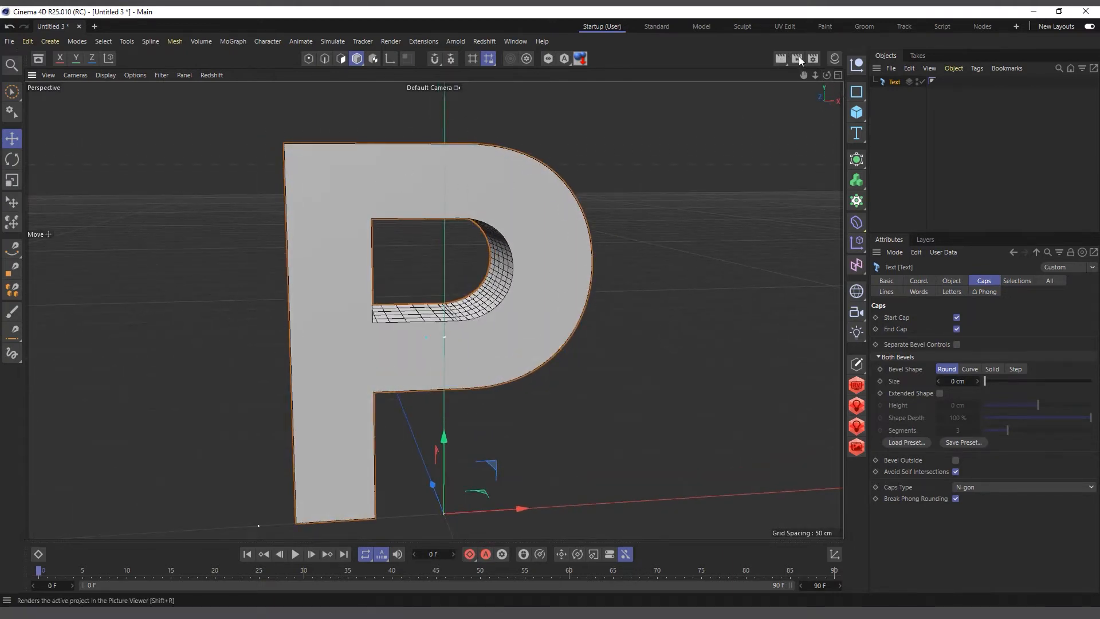
{"action": "left_click_drag", "start_coordinate": [827, 75], "coordinate": [844, 85]}
{"action": "scroll", "coordinate": [302, 170], "scroll_direction": "up", "scroll_amount": 1}
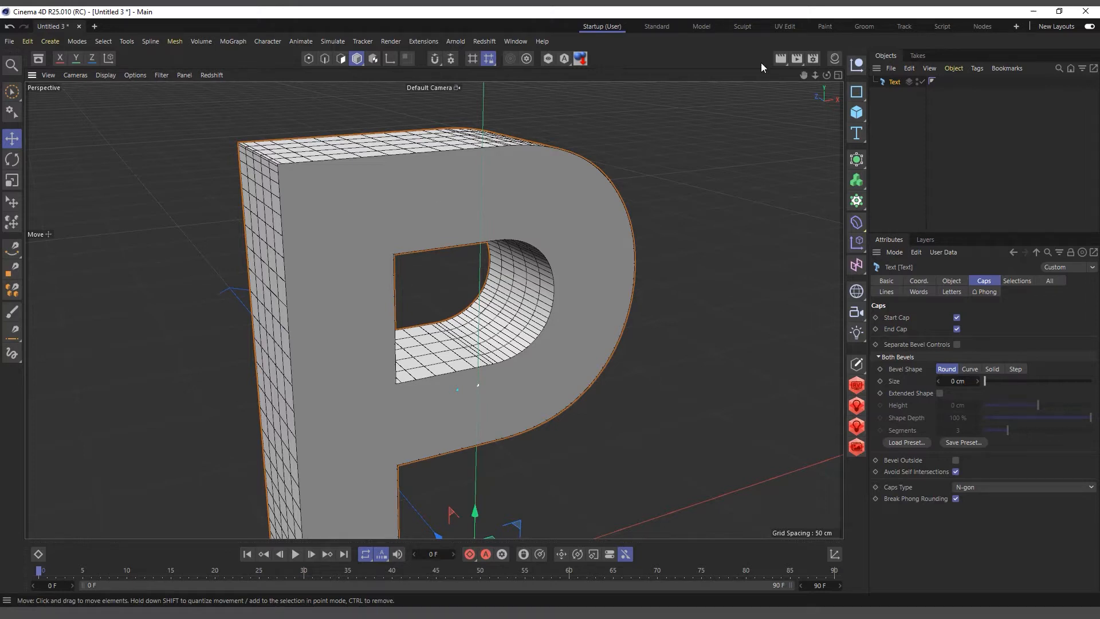
{"action": "left_click_drag", "start_coordinate": [826, 75], "coordinate": [661, 172]}
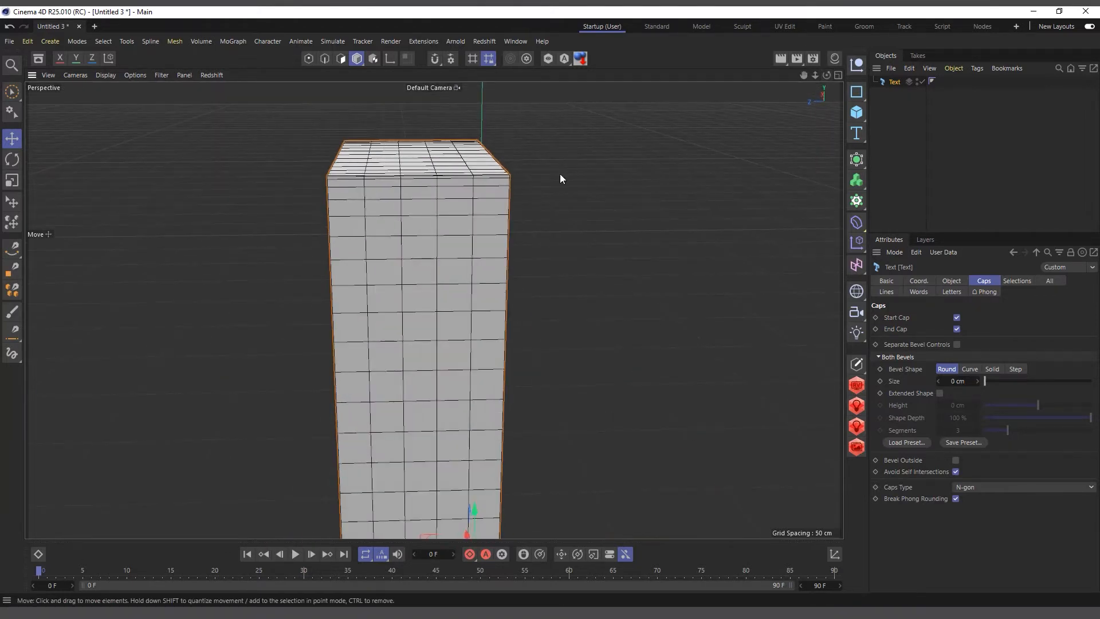
{"action": "left_click_drag", "start_coordinate": [827, 75], "coordinate": [725, 115]}
{"action": "scroll", "coordinate": [469, 191], "scroll_direction": "down", "scroll_amount": 2}
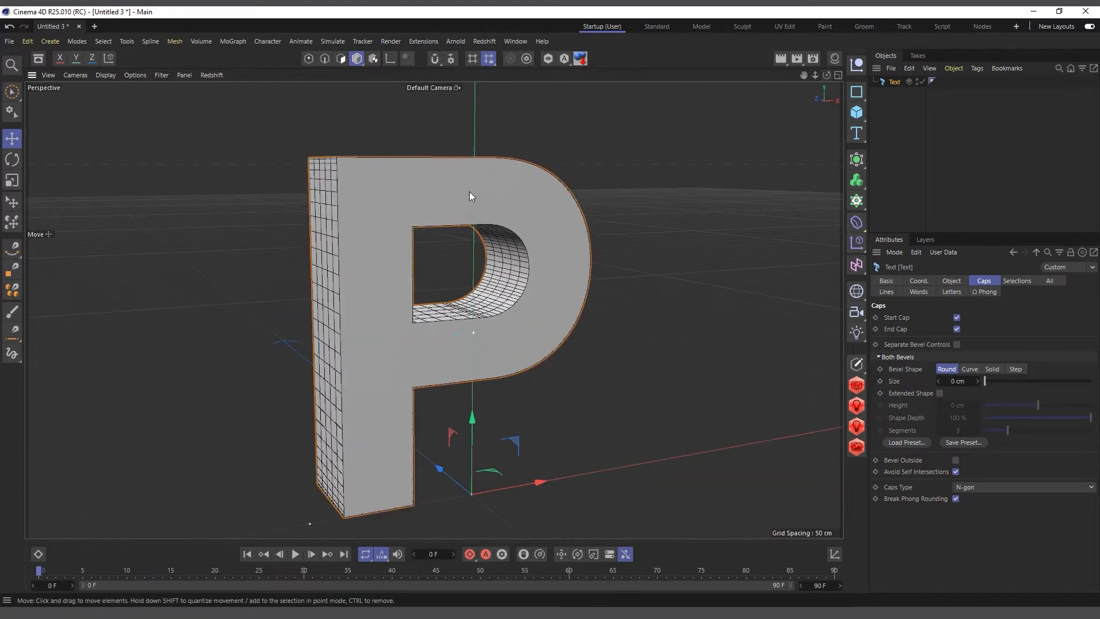
Disable the text's start cap and end cap, look into the hollow letter, and enable both caps again
{"action": "left_click", "coordinate": [957, 319]}
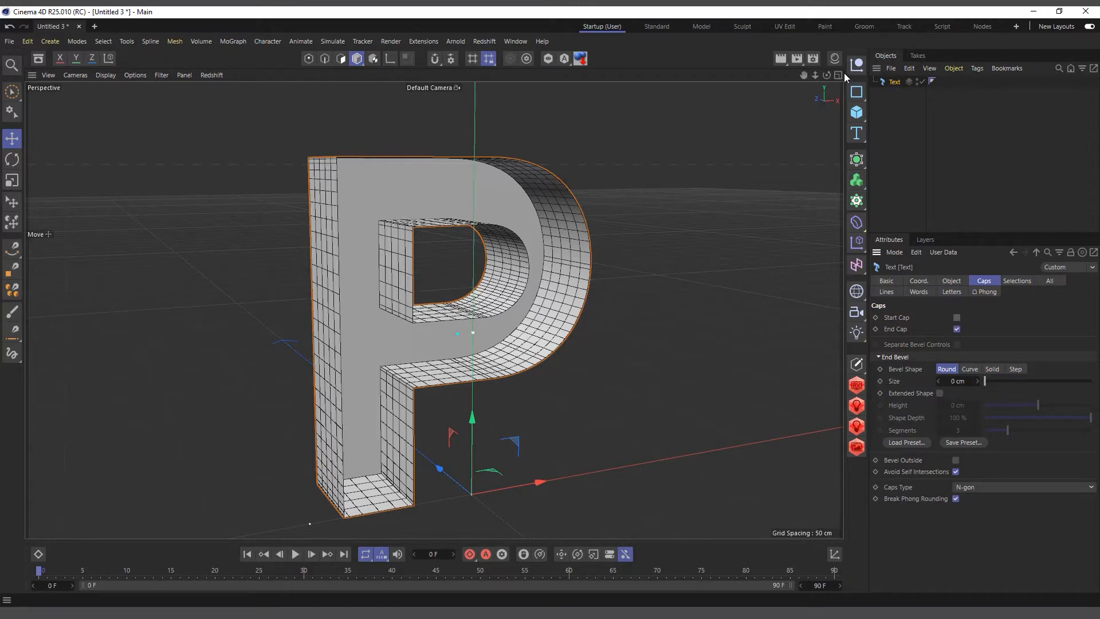
{"action": "left_click_drag", "start_coordinate": [827, 75], "coordinate": [785, 77]}
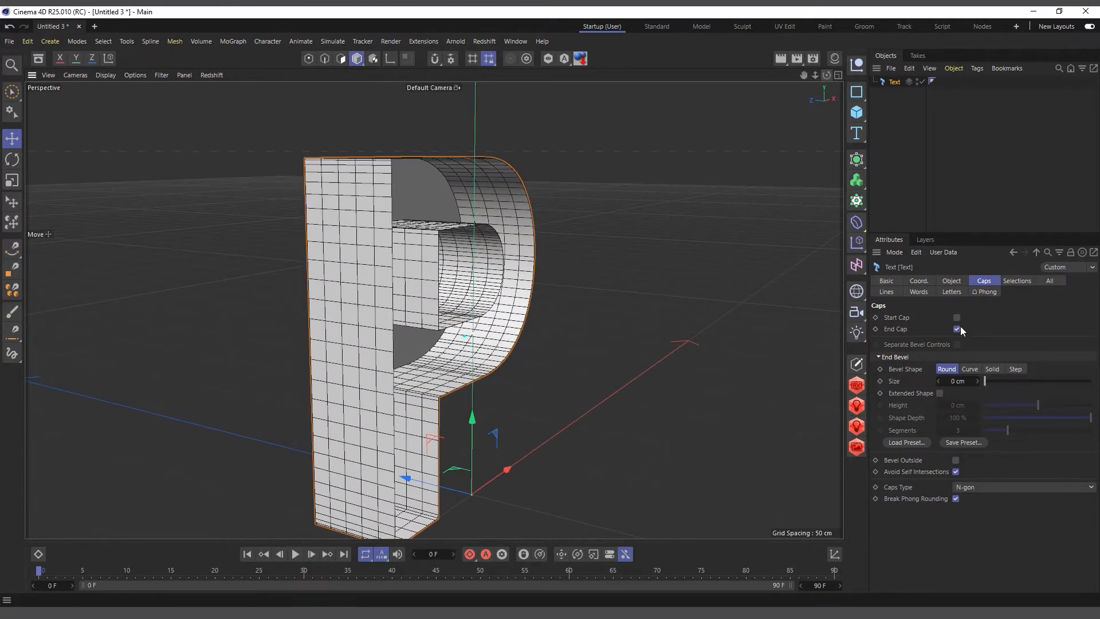
{"action": "left_click", "coordinate": [957, 329]}
{"action": "left_click_drag", "start_coordinate": [827, 75], "coordinate": [737, 76]}
{"action": "left_click", "coordinate": [957, 320]}
{"action": "left_click", "coordinate": [956, 329]}
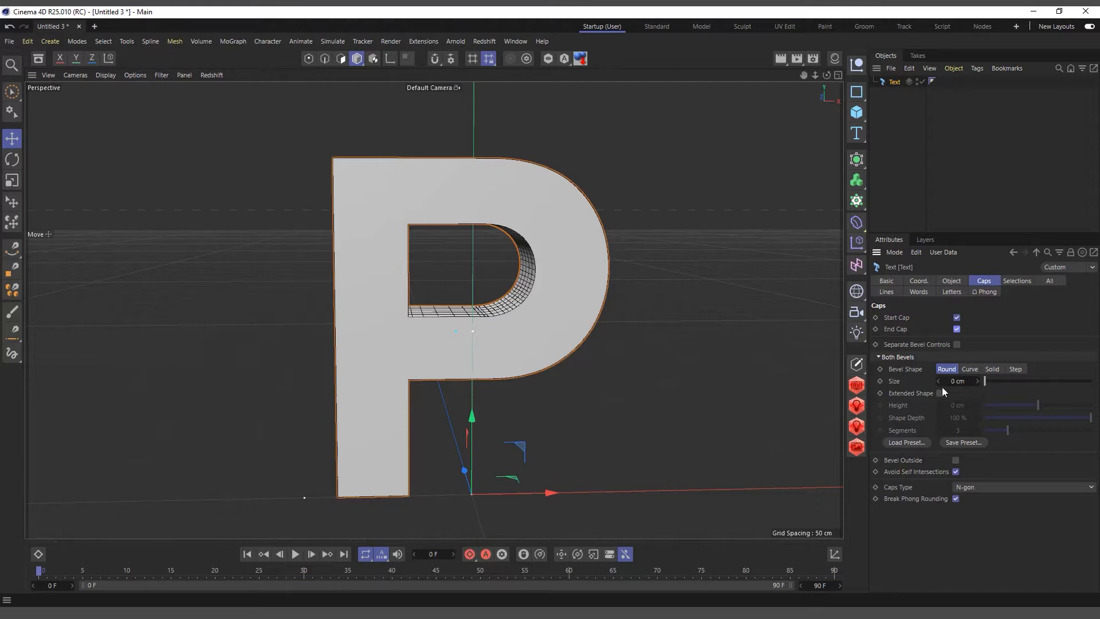
Give both caps of the letter a Round bevel with a size of about 5 cm and inspect its edges
{"action": "scroll", "coordinate": [378, 140], "scroll_direction": "up", "scroll_amount": 2}
{"action": "left_click_drag", "start_coordinate": [828, 75], "coordinate": [889, 142]}
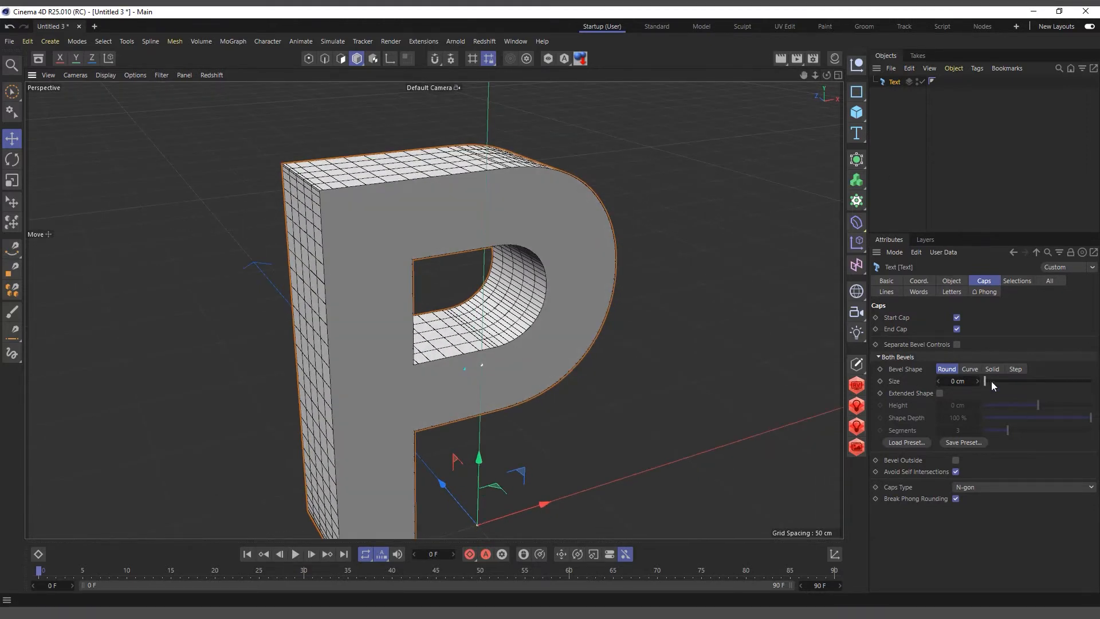
{"action": "mouse_move", "coordinate": [989, 380]}
{"action": "left_mouse_down"}
{"action": "mouse_move", "coordinate": [1001, 382]}
{"action": "mouse_move", "coordinate": [989, 387]}
{"action": "left_mouse_up"}
{"action": "scroll", "coordinate": [362, 207], "scroll_direction": "up", "scroll_amount": 5}
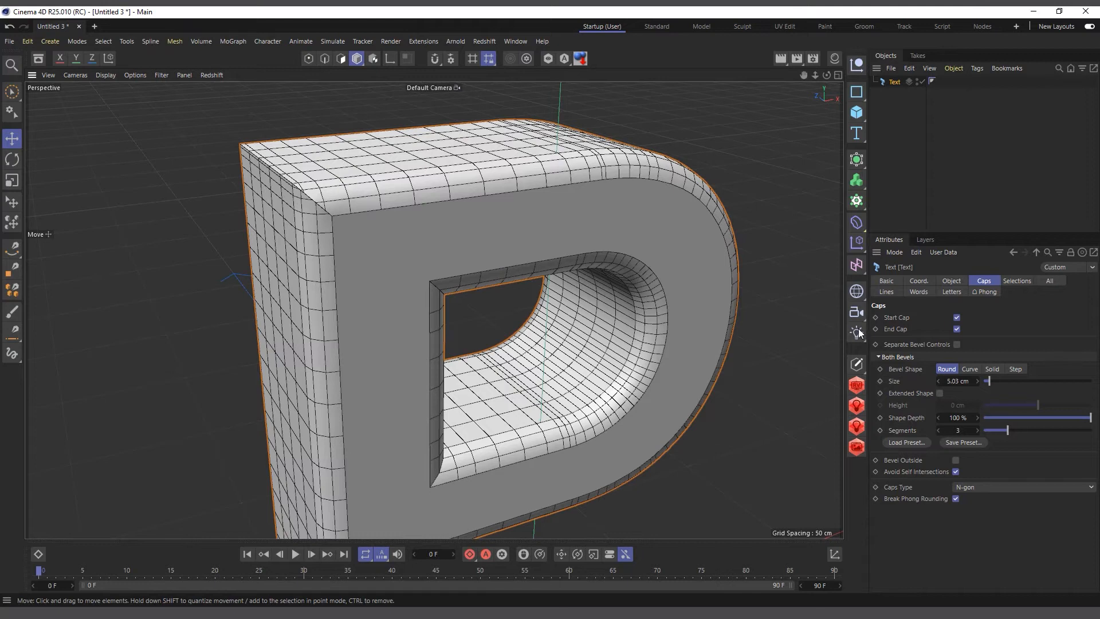
Set the text's subdivision to 1 and its intermediate points to Adaptive, and return to the Caps settings
{"action": "left_click", "coordinate": [958, 282]}
{"action": "left_click_drag", "start_coordinate": [981, 331], "coordinate": [968, 332]}
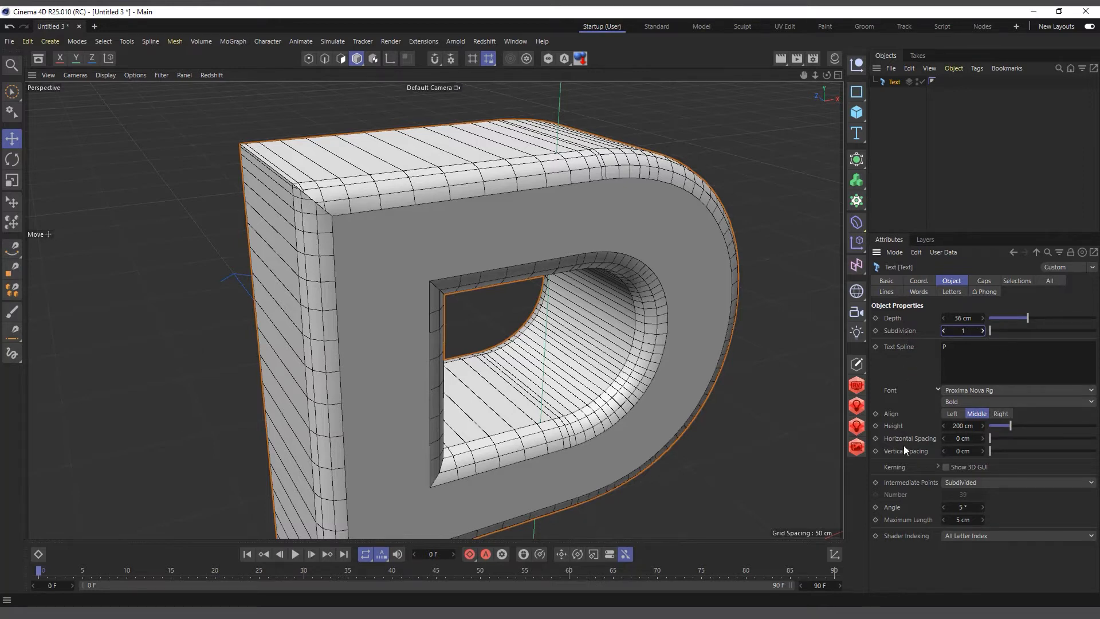
{"action": "left_click", "coordinate": [976, 482]}
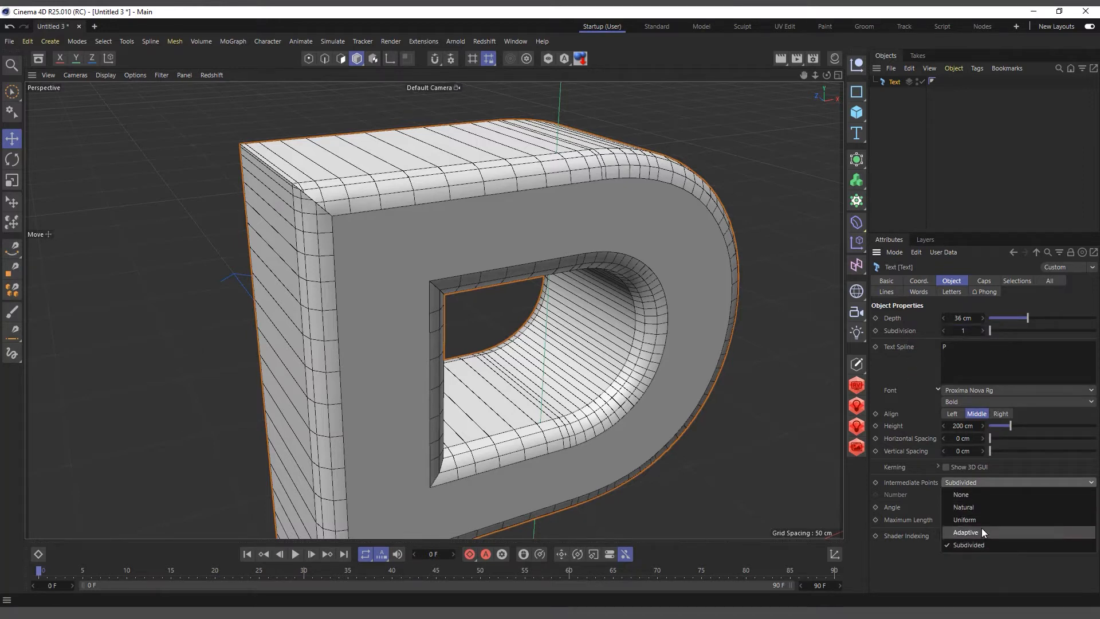
{"action": "left_click", "coordinate": [981, 527]}
{"action": "left_click", "coordinate": [984, 280]}
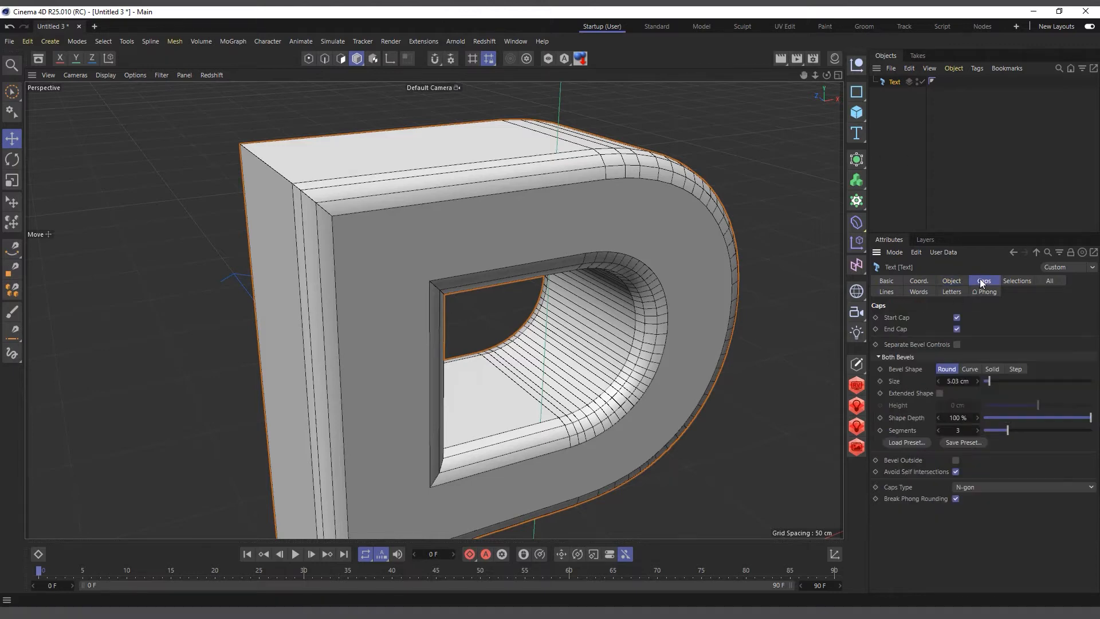
Inspect the bevelled edges at the letter's upper corner and reduce the bevel to 1 segment
{"action": "scroll", "coordinate": [412, 206], "scroll_direction": "down", "scroll_amount": 2}
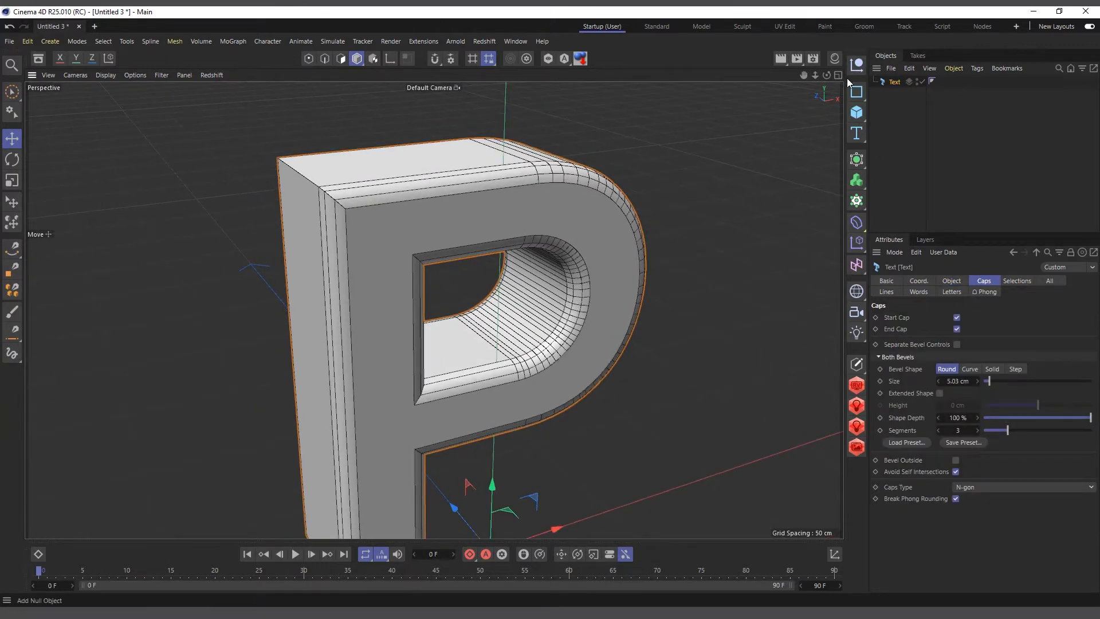
{"action": "left_click_drag", "start_coordinate": [827, 75], "coordinate": [799, 89]}
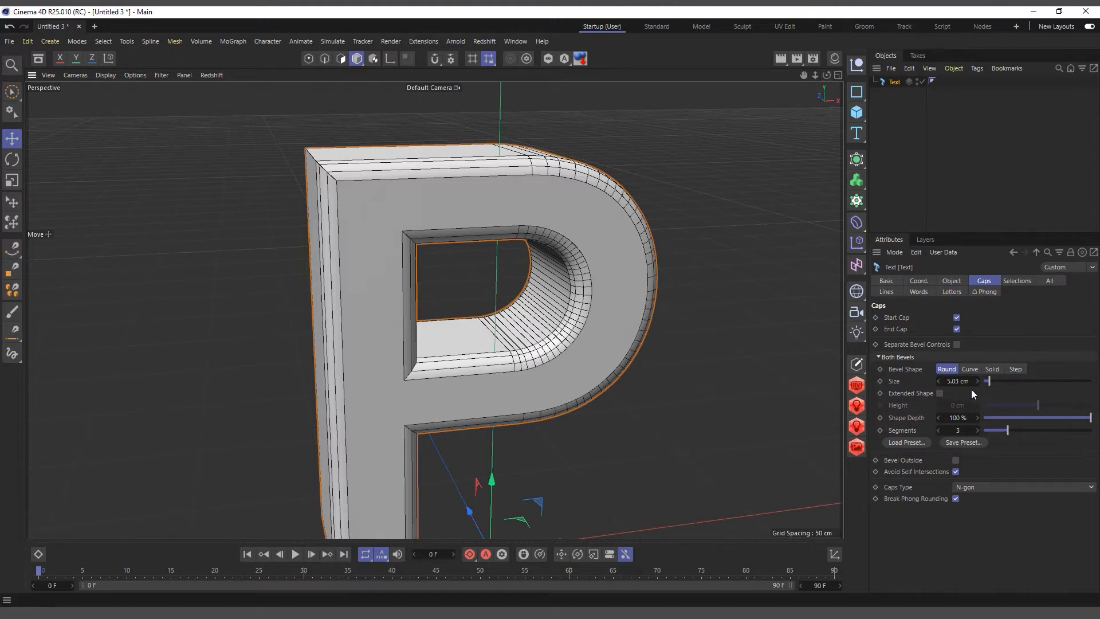
{"action": "scroll", "coordinate": [369, 166], "scroll_direction": "up", "scroll_amount": 3}
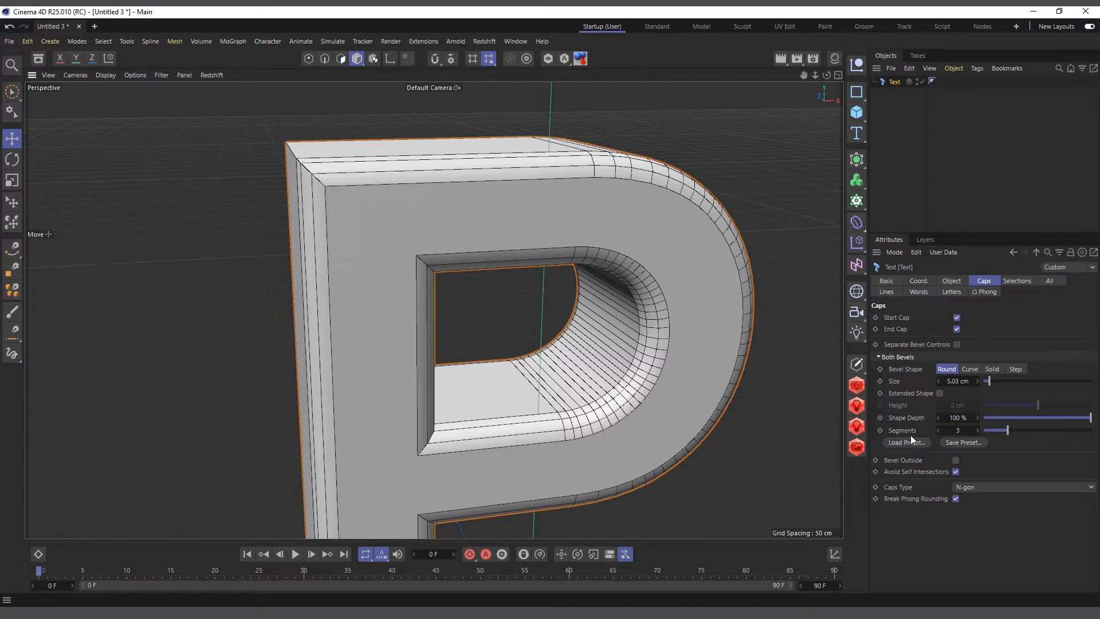
{"action": "left_click_drag", "start_coordinate": [827, 75], "coordinate": [855, 86]}
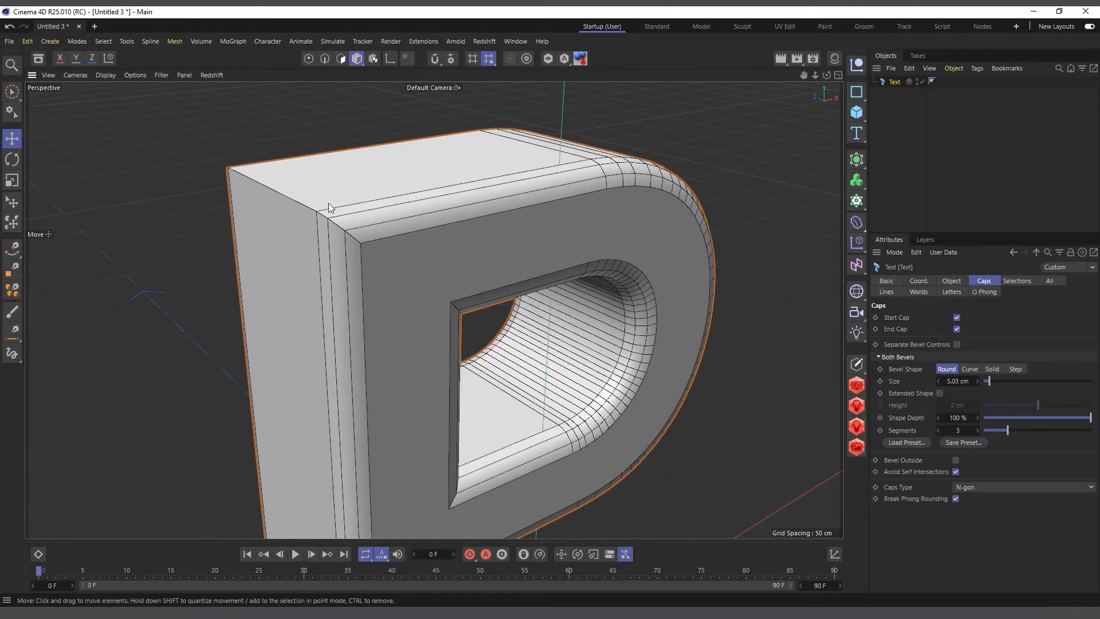
{"action": "left_click_drag", "start_coordinate": [1001, 431], "coordinate": [869, 431]}
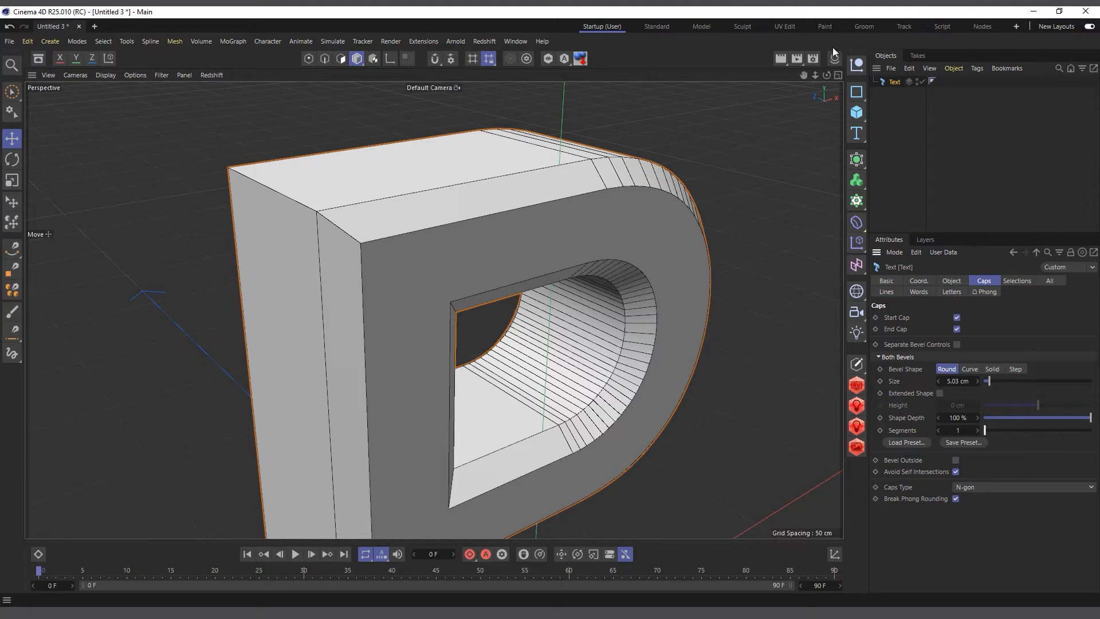
Try the bevel's shape depth, leave it at 100 %, and set the bevel to 5 segments for rounder edges
{"action": "left_click_drag", "start_coordinate": [827, 75], "coordinate": [820, 122]}
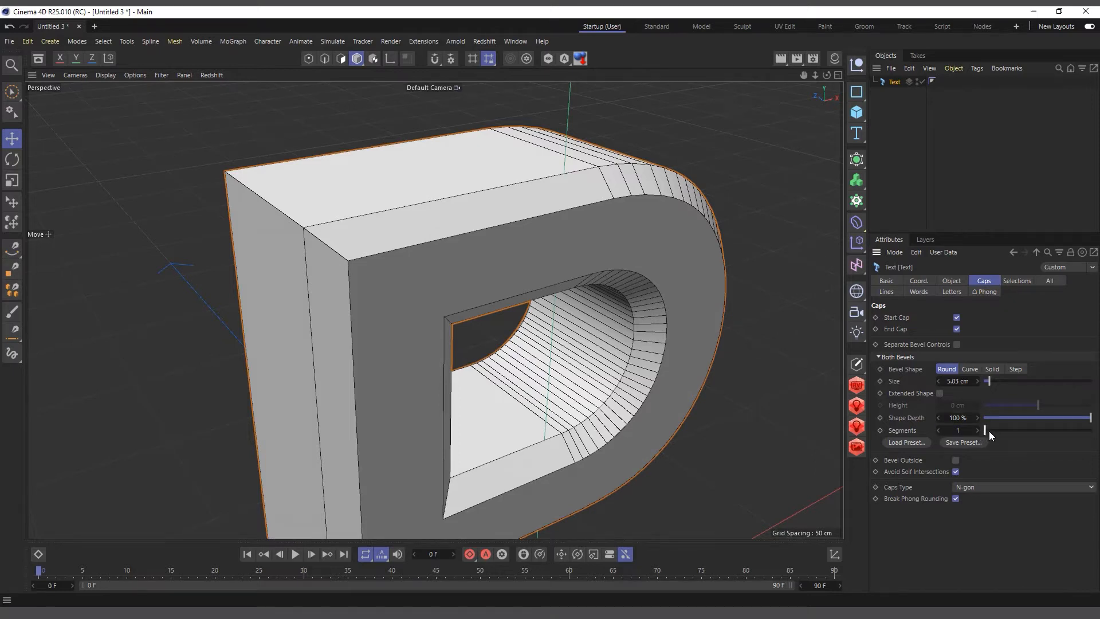
{"action": "left_click_drag", "start_coordinate": [989, 431], "coordinate": [998, 428]}
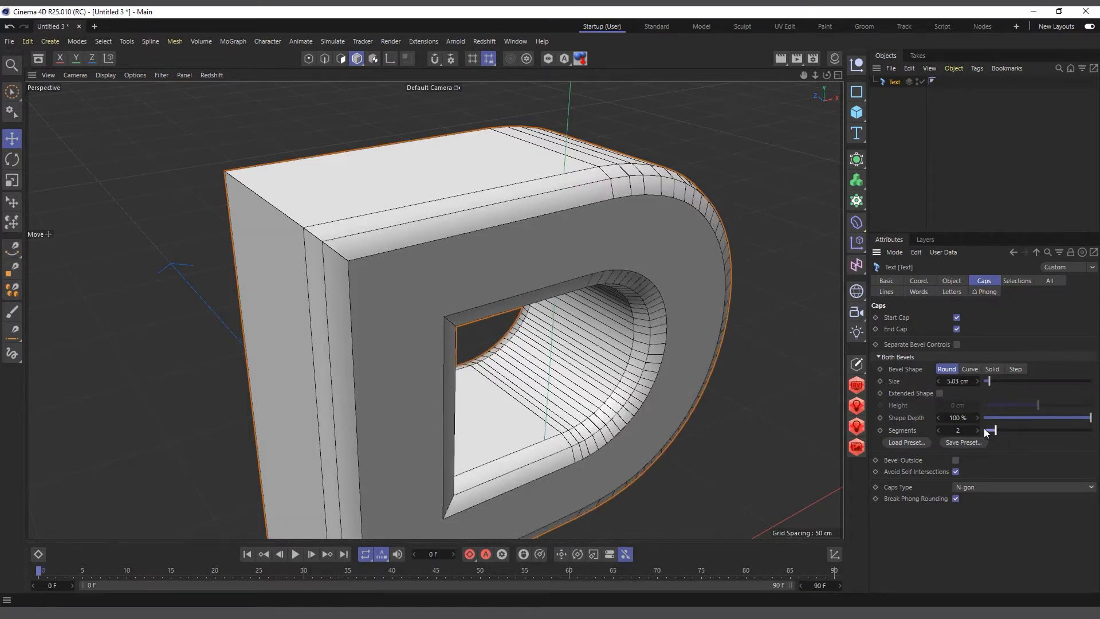
{"action": "mouse_move", "coordinate": [1090, 418]}
{"action": "left_mouse_down"}
{"action": "mouse_move", "coordinate": [969, 416]}
{"action": "mouse_move", "coordinate": [1091, 418]}
{"action": "left_mouse_up"}
{"action": "left_click_drag", "start_coordinate": [995, 433], "coordinate": [1029, 434]}
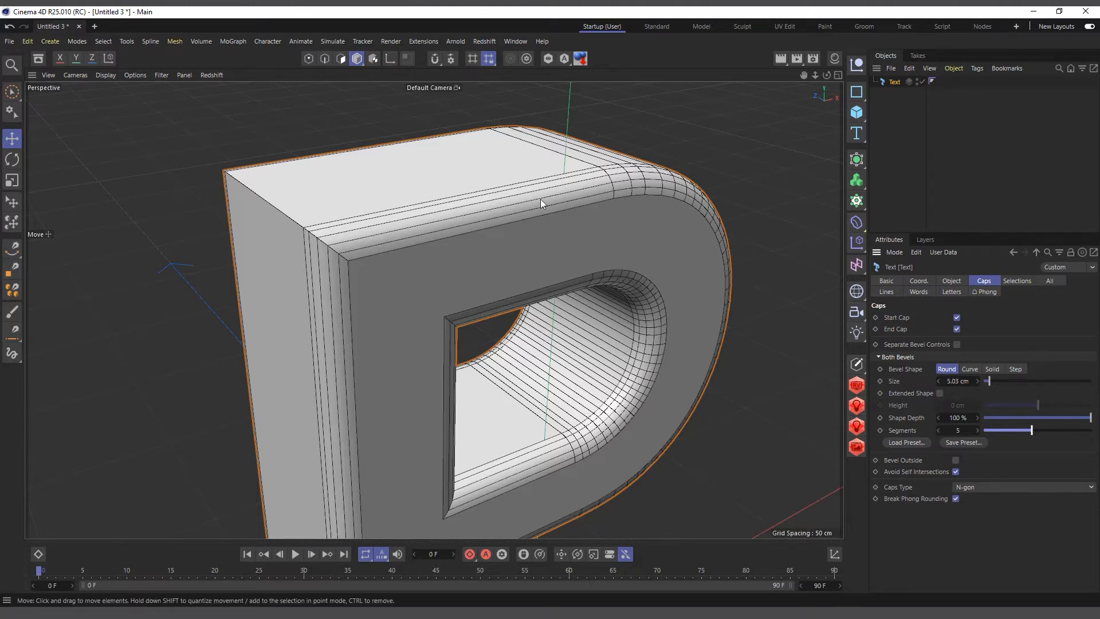
{"action": "left_click_drag", "start_coordinate": [826, 75], "coordinate": [854, 75]}
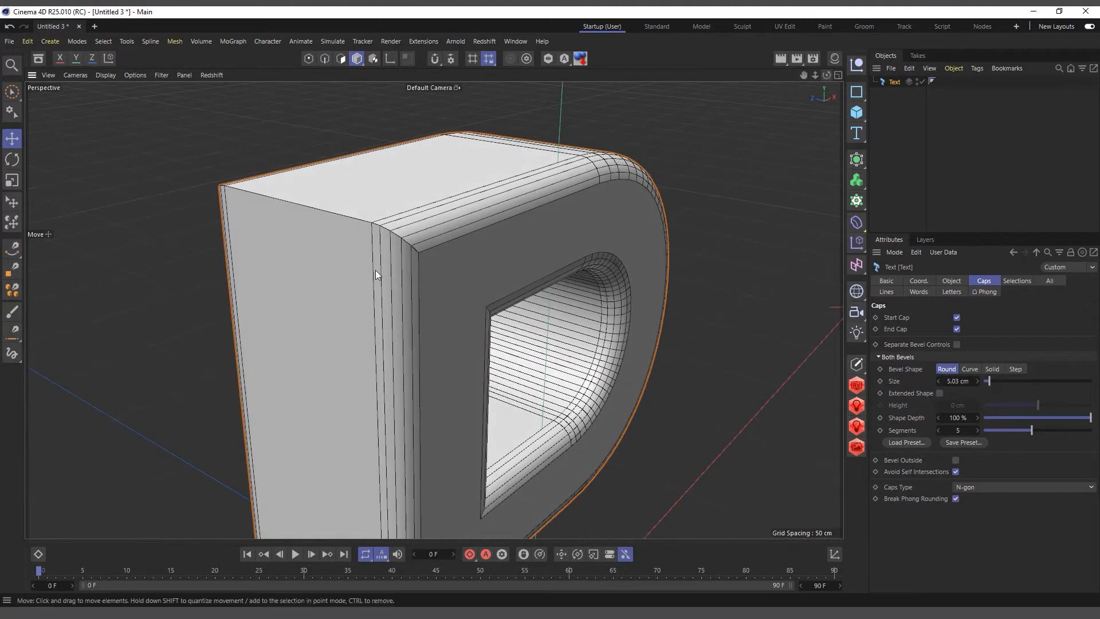
{"action": "scroll", "coordinate": [307, 250], "scroll_direction": "down", "scroll_amount": 2}
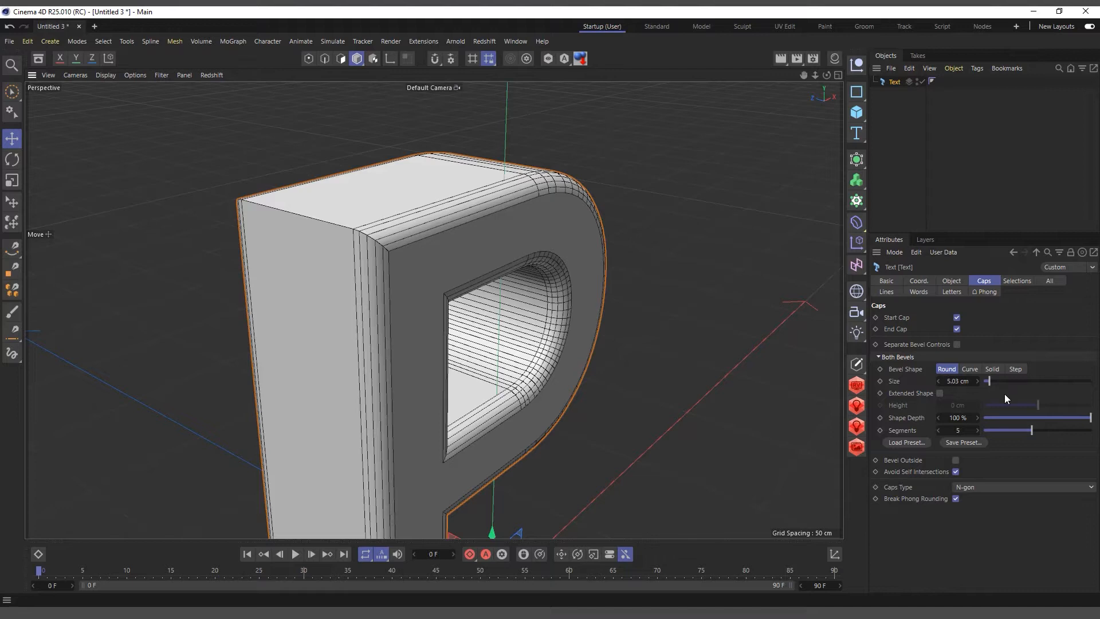
Enable the bevel's extended shape, set its height to -3.17 cm, and inspect the letter from both sides
{"action": "left_click", "coordinate": [940, 393]}
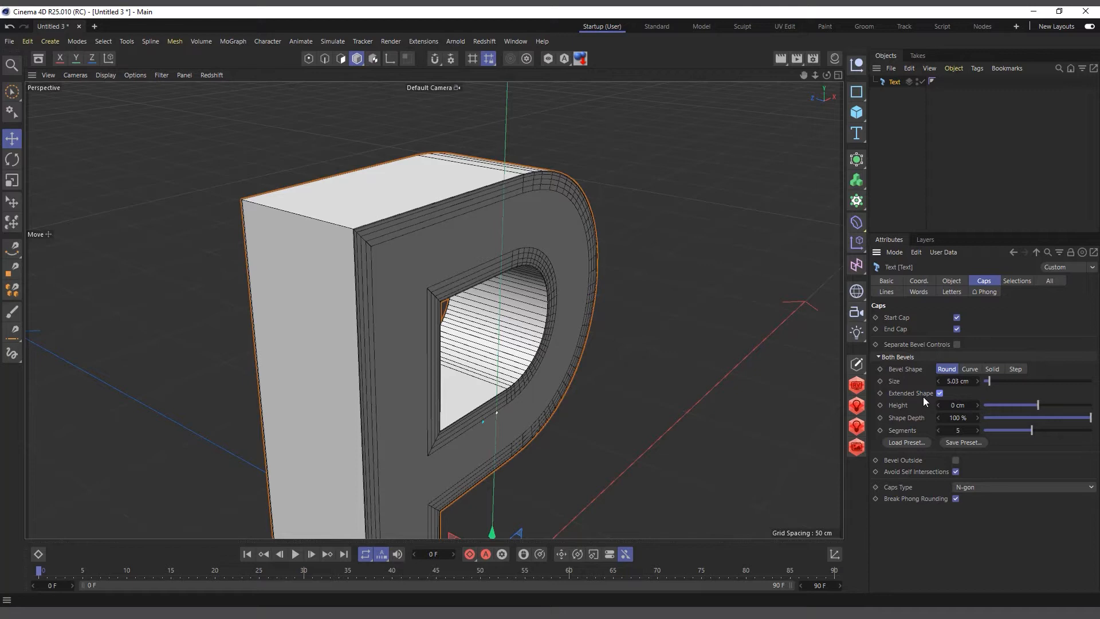
{"action": "scroll", "coordinate": [373, 238], "scroll_direction": "down", "scroll_amount": 2}
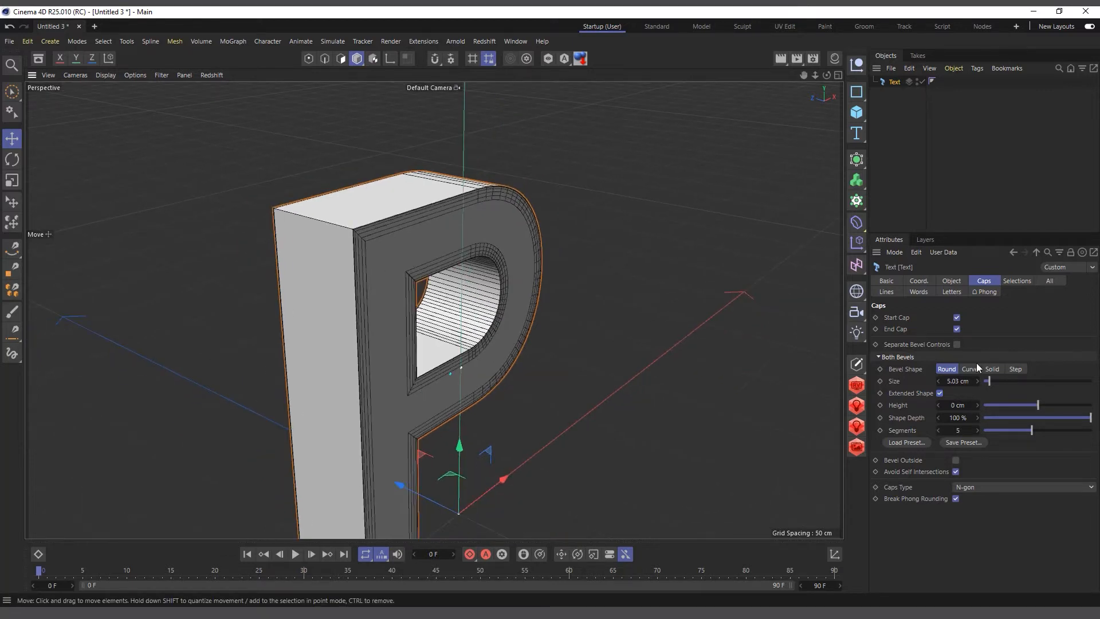
{"action": "mouse_move", "coordinate": [1043, 405]}
{"action": "left_mouse_down"}
{"action": "mouse_move", "coordinate": [1080, 411]}
{"action": "mouse_move", "coordinate": [1050, 421]}
{"action": "mouse_move", "coordinate": [1063, 424]}
{"action": "mouse_move", "coordinate": [1074, 421]}
{"action": "mouse_move", "coordinate": [1027, 413]}
{"action": "left_mouse_up"}
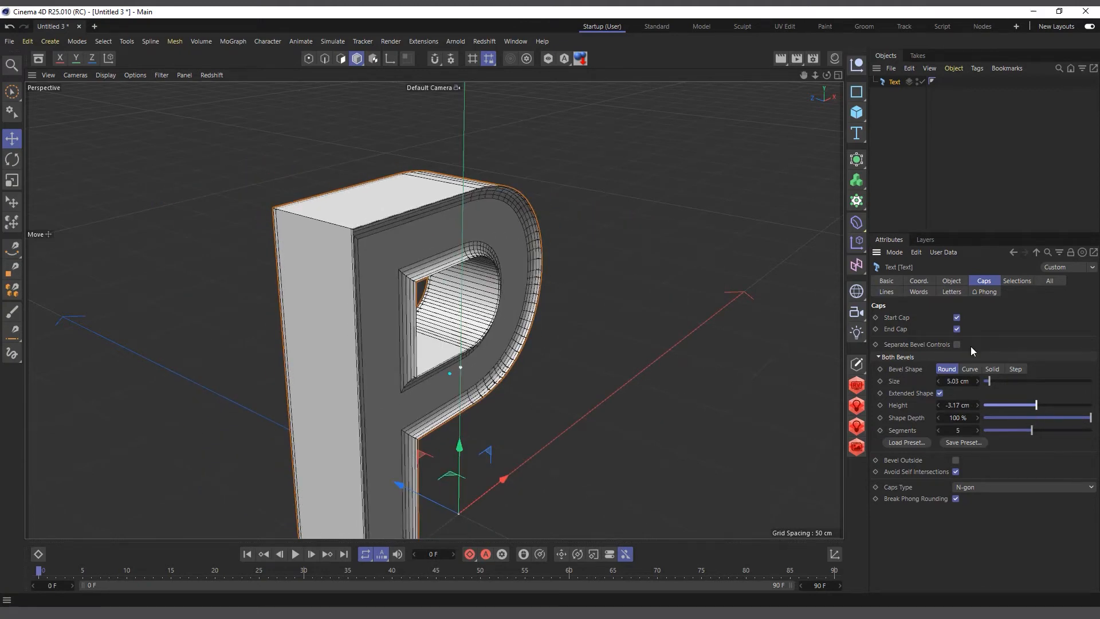
{"action": "left_click_drag", "start_coordinate": [827, 78], "coordinate": [777, 67]}
{"action": "left_click", "coordinate": [778, 194]}
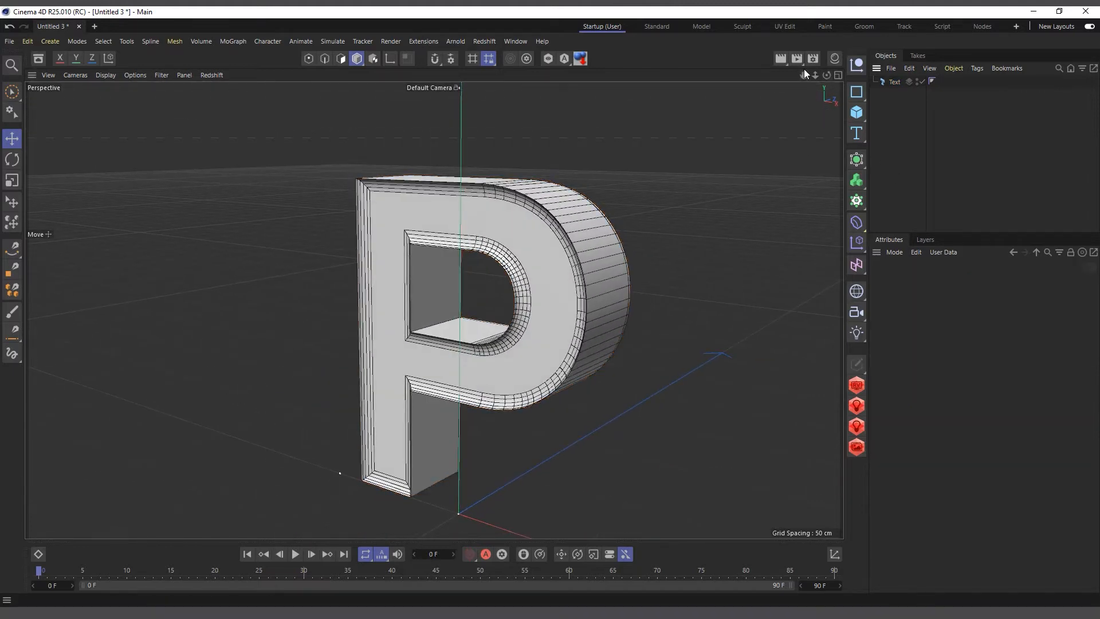
{"action": "left_click_drag", "start_coordinate": [827, 75], "coordinate": [883, 80]}
{"action": "left_click", "coordinate": [885, 82]}
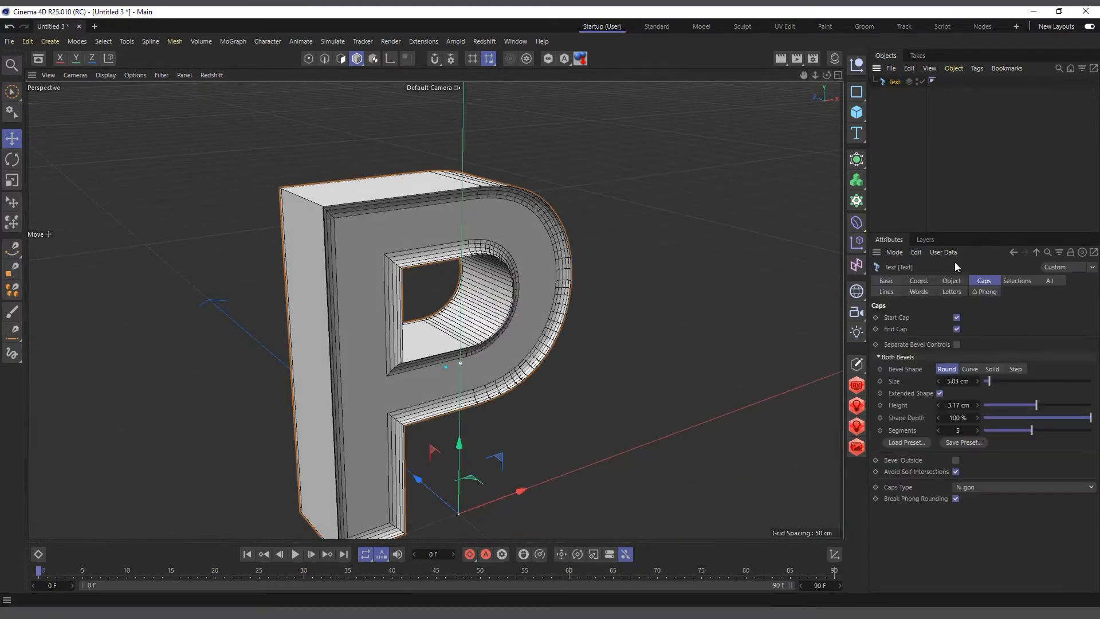
Turn off the bevel's extended shape, switch the bevel shape to Curve, and add points that bend its profile into a wave
{"action": "left_click", "coordinate": [940, 393]}
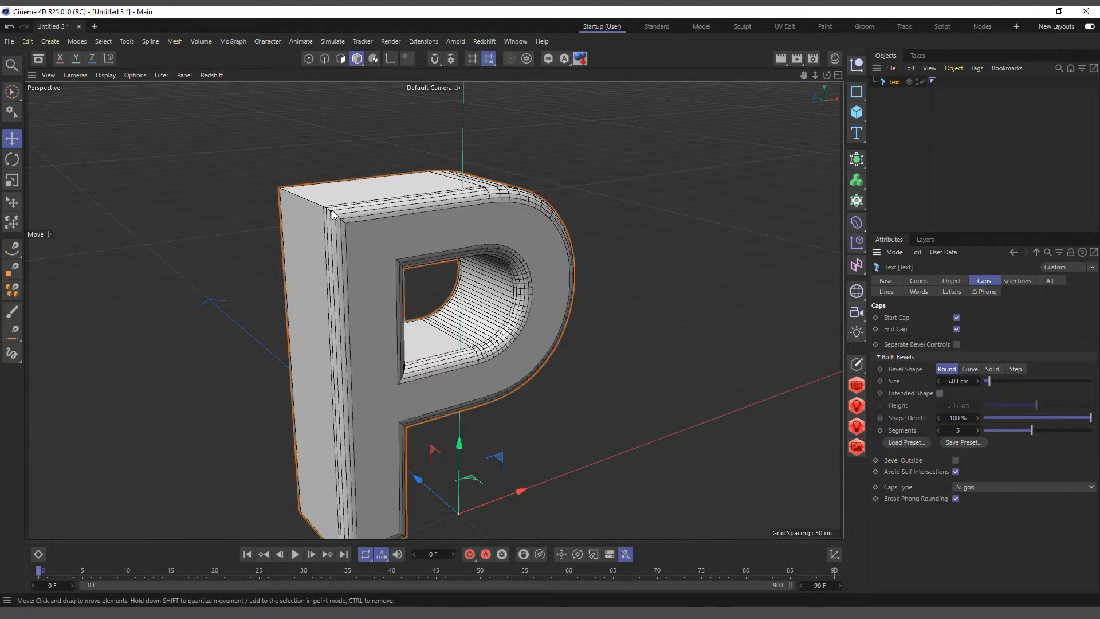
{"action": "scroll", "coordinate": [349, 268], "scroll_direction": "up", "scroll_amount": 2}
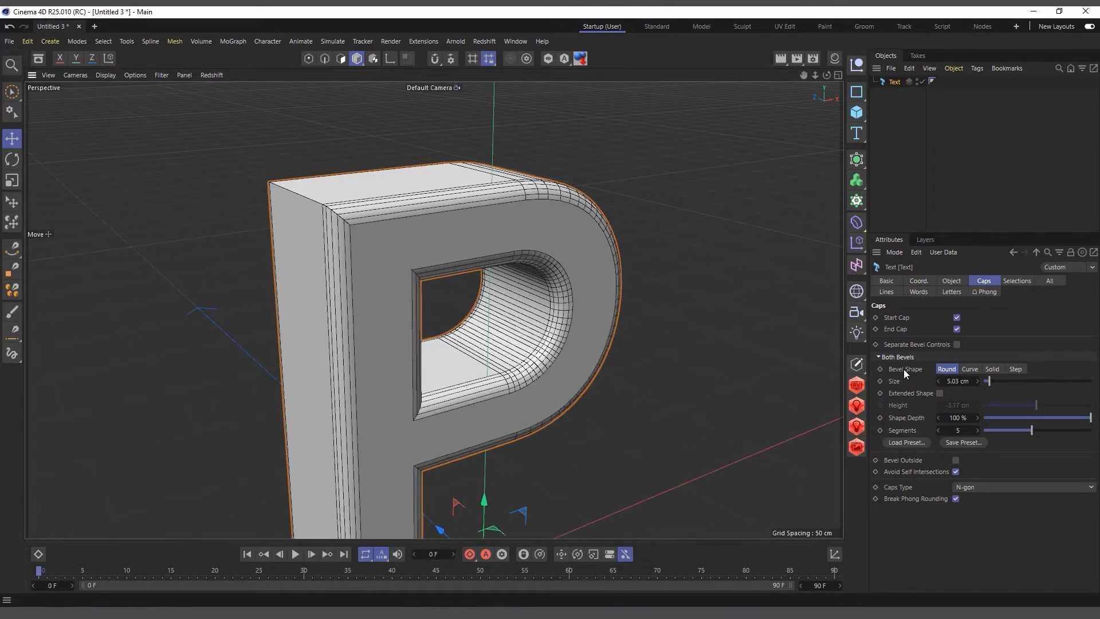
{"action": "left_click", "coordinate": [972, 369]}
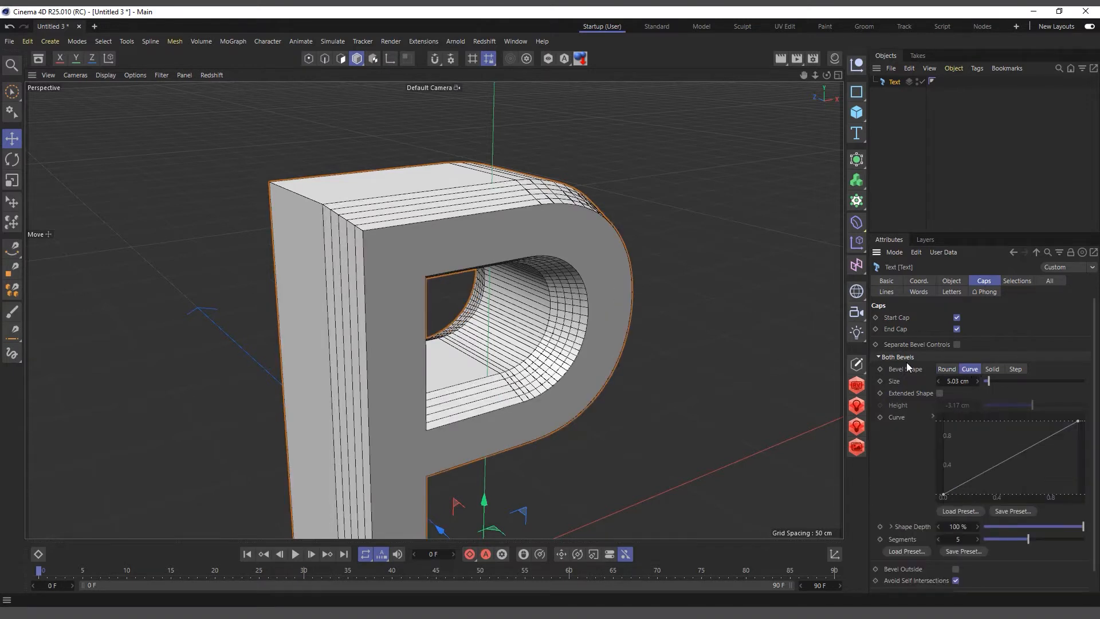
{"action": "left_click_drag", "start_coordinate": [956, 479], "coordinate": [1092, 476]}
{"action": "left_click", "coordinate": [1009, 428], "text": "ctrl"}
{"action": "left_click", "coordinate": [1050, 456], "text": "ctrl"}
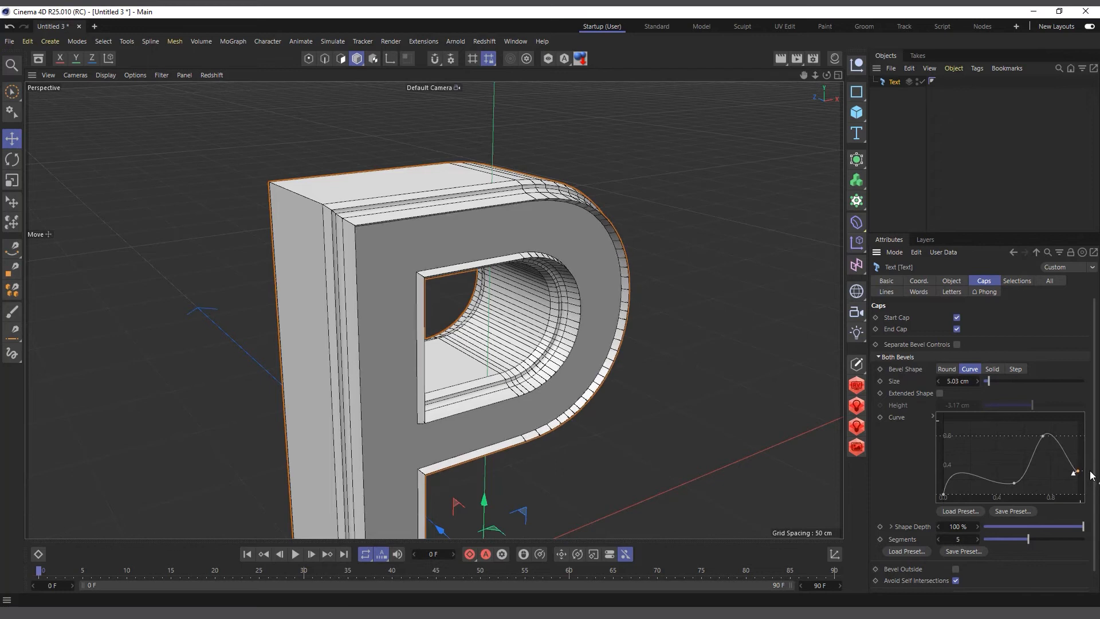
Switch the bevel shape to Solid, try the extended shape with a height of 41.27 cm, and turn the extended shape off again
{"action": "left_click", "coordinate": [993, 369]}
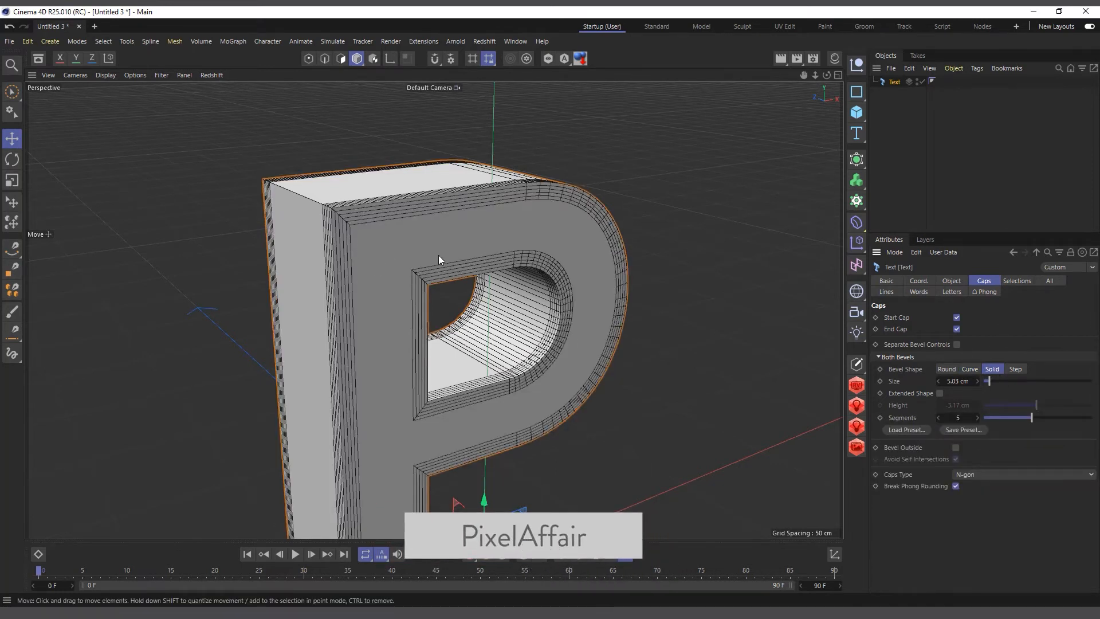
{"action": "left_click", "coordinate": [940, 393]}
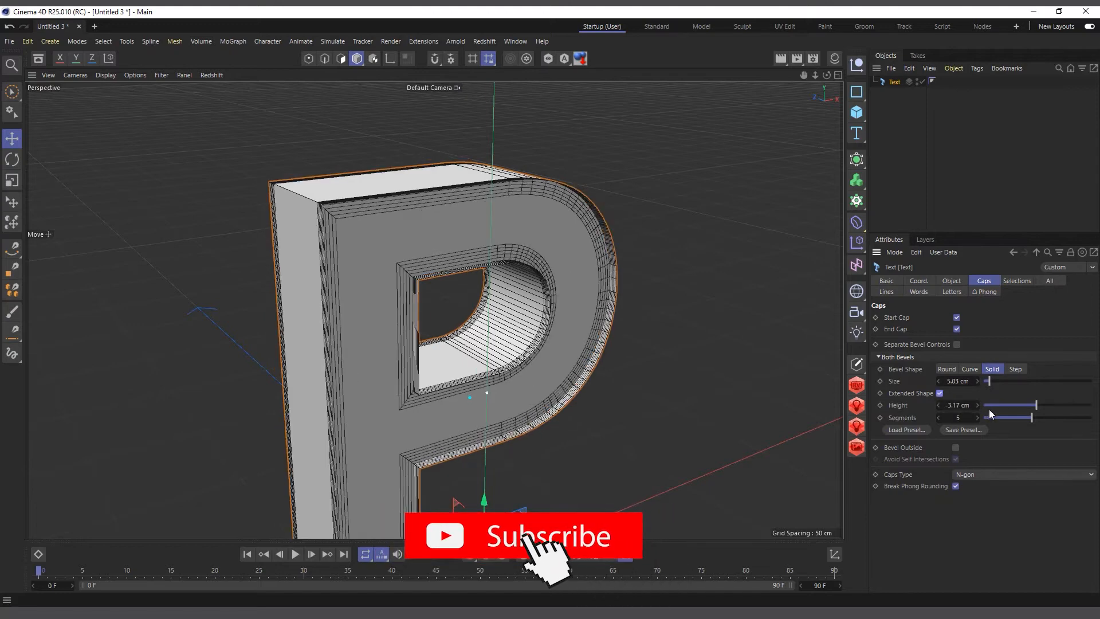
{"action": "left_click_drag", "start_coordinate": [1048, 408], "coordinate": [1060, 397]}
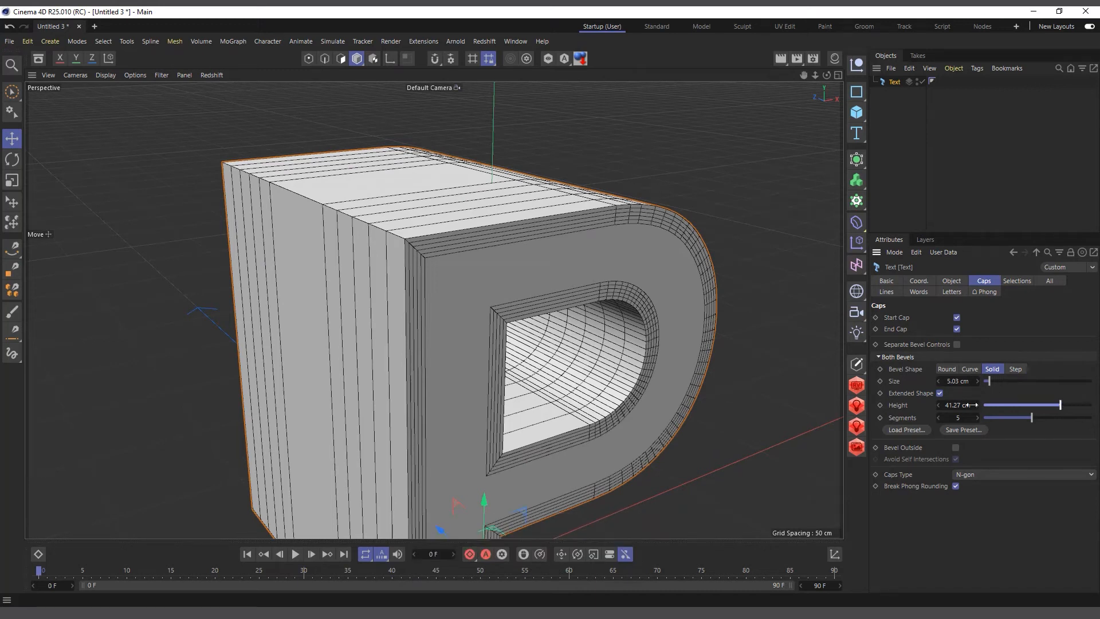
{"action": "left_click", "coordinate": [940, 393]}
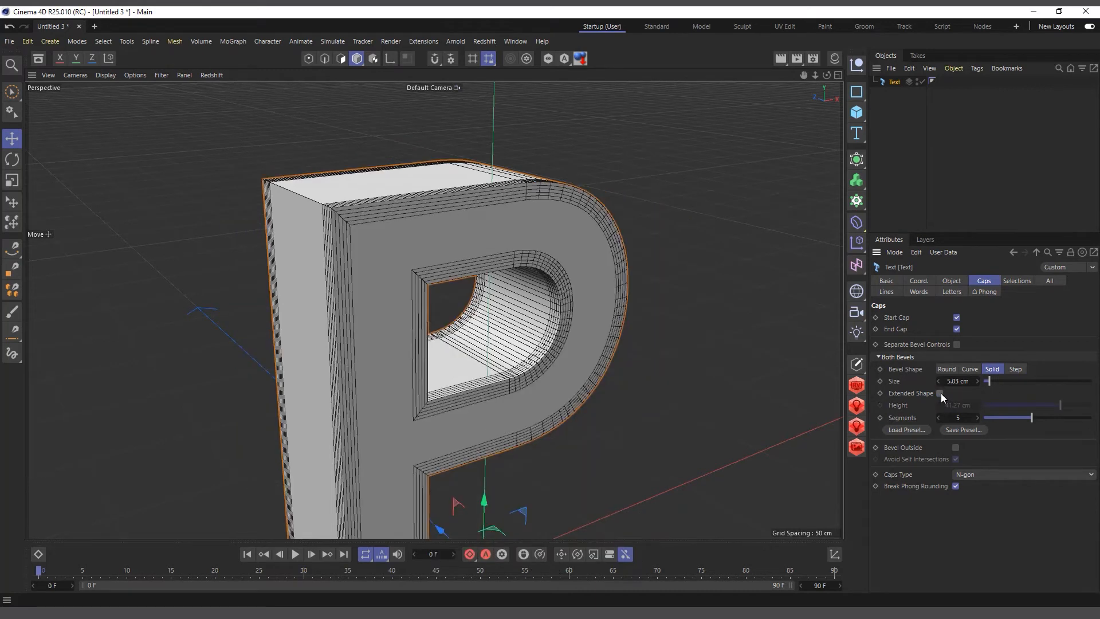
Change the bevel shape to Step, inspect the stepped edges at the letter's upper corner, try 1 segment, and set 2 segments
{"action": "left_click", "coordinate": [1016, 369]}
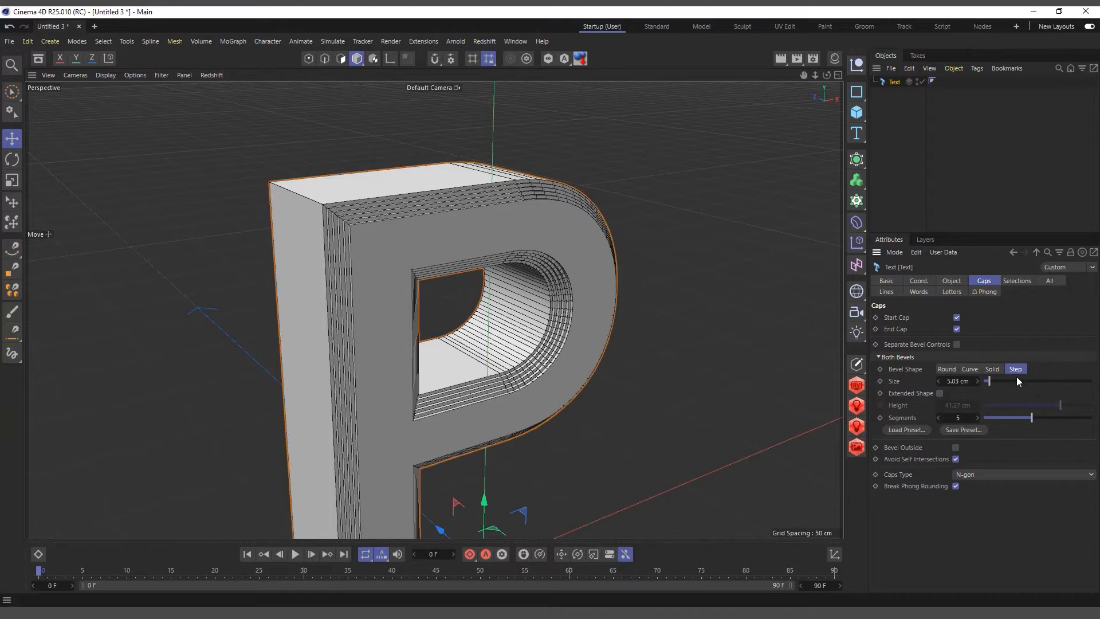
{"action": "scroll", "coordinate": [329, 223], "scroll_direction": "up", "scroll_amount": 6}
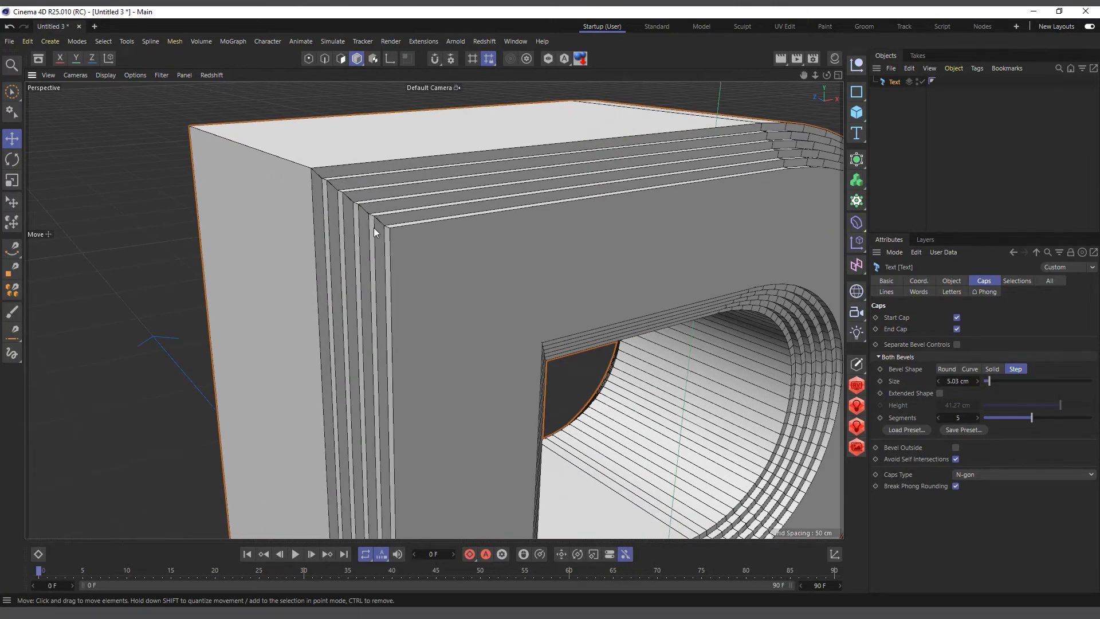
{"action": "scroll", "coordinate": [355, 225], "scroll_direction": "down", "scroll_amount": 3}
{"action": "left_click_drag", "start_coordinate": [1028, 418], "coordinate": [983, 420]}
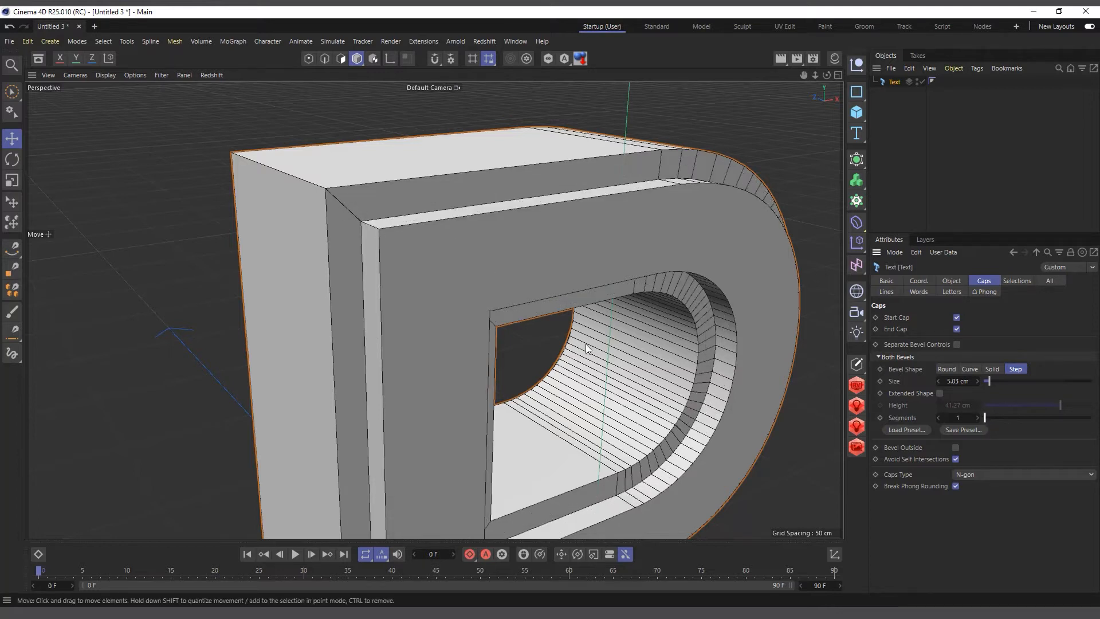
{"action": "left_click_drag", "start_coordinate": [986, 420], "coordinate": [1000, 419]}
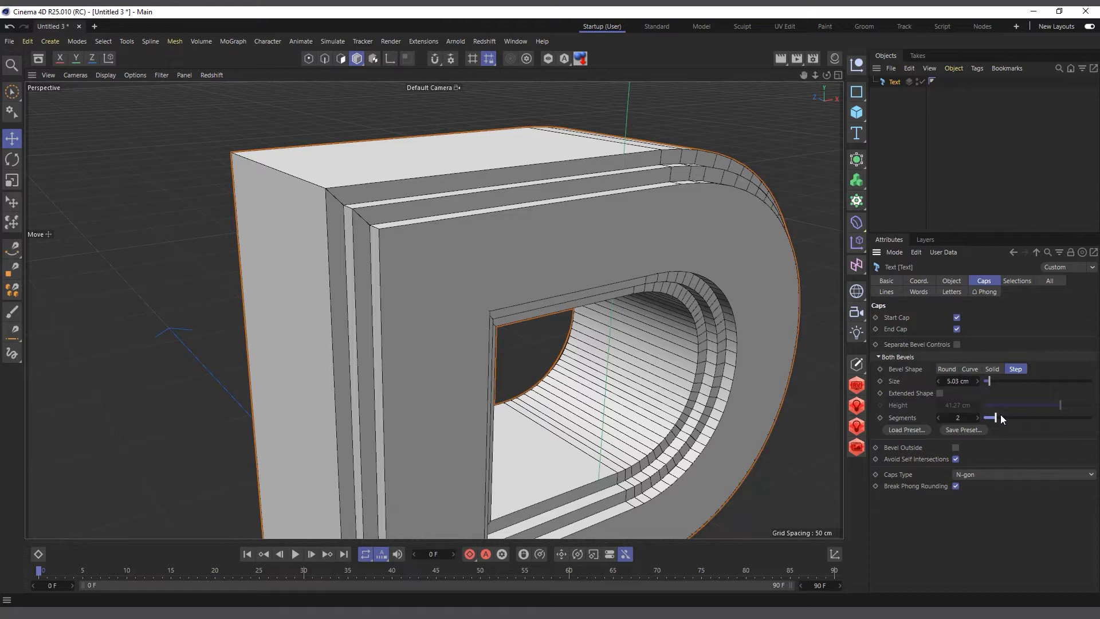
{"action": "scroll", "coordinate": [389, 180], "scroll_direction": "down", "scroll_amount": 3}
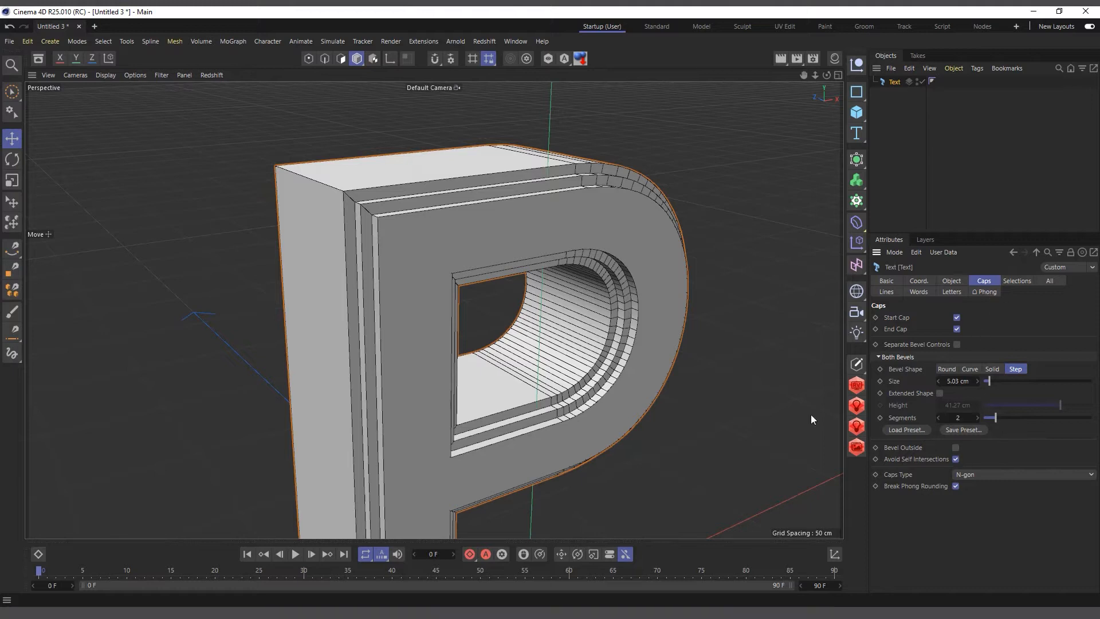
Try the Bevel Outside option and check how it affects the letter's outline and inner hole
{"action": "scroll", "coordinate": [497, 286], "scroll_direction": "up", "scroll_amount": 3}
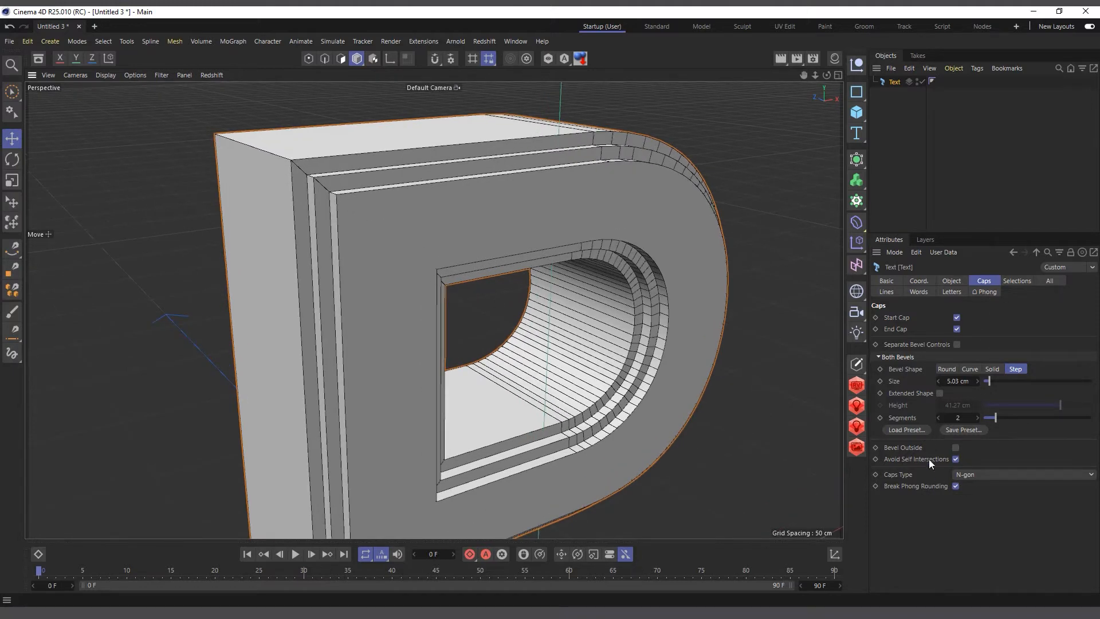
{"action": "left_click", "coordinate": [956, 448]}
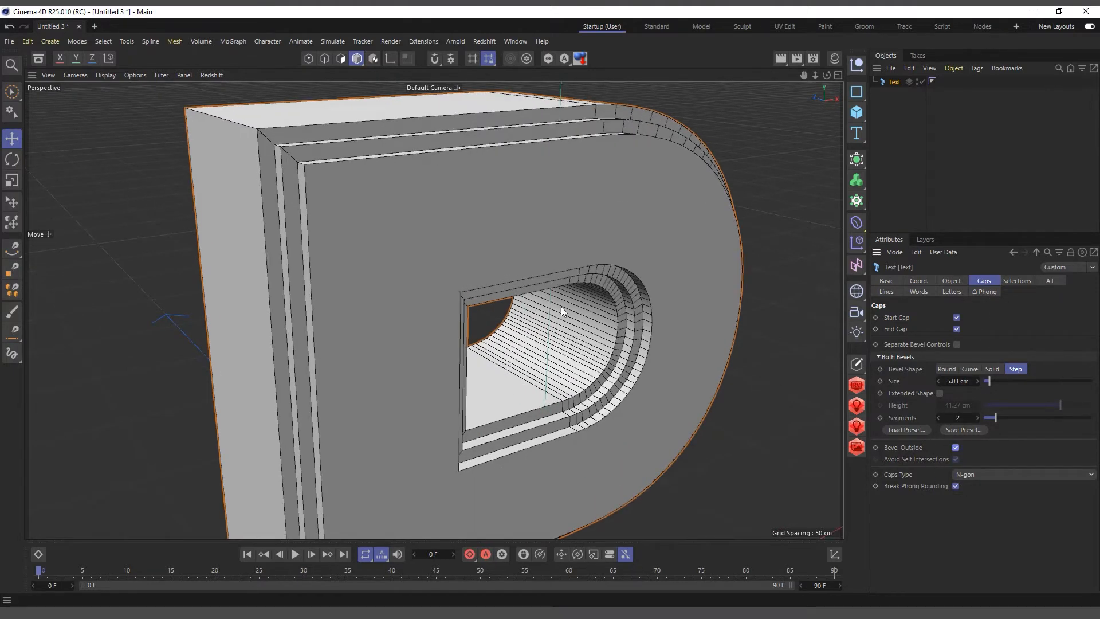
{"action": "scroll", "coordinate": [472, 254], "scroll_direction": "down", "scroll_amount": 1}
{"action": "scroll", "coordinate": [407, 302], "scroll_direction": "down", "scroll_amount": 2}
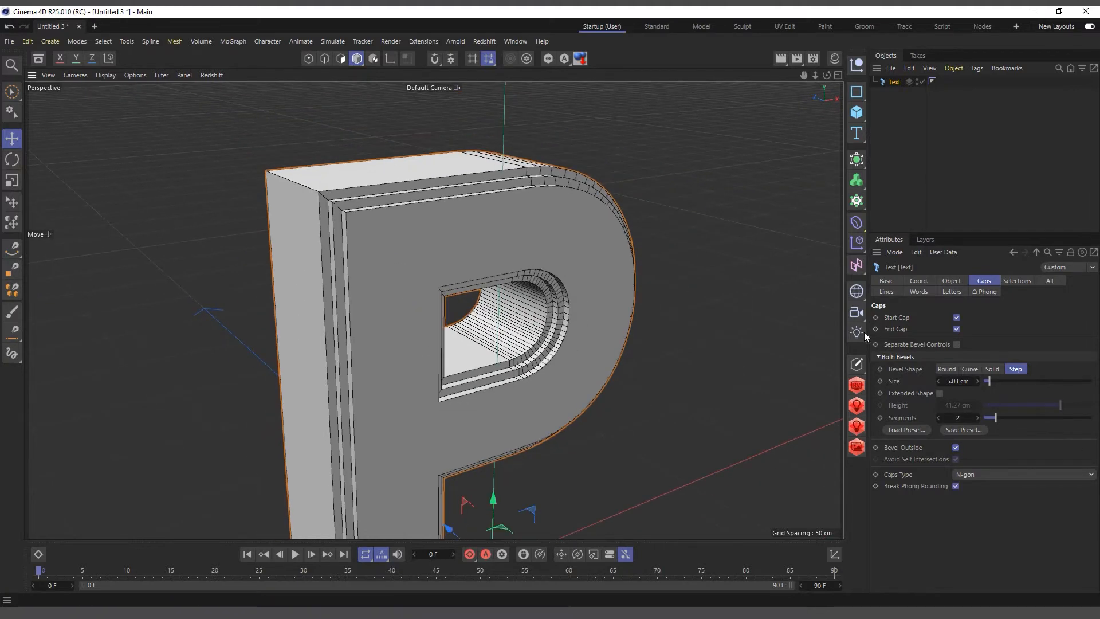
Set the bevel shape back to Round with a size of 4.5 cm and turn off Bevel Outside
{"action": "left_click", "coordinate": [948, 370]}
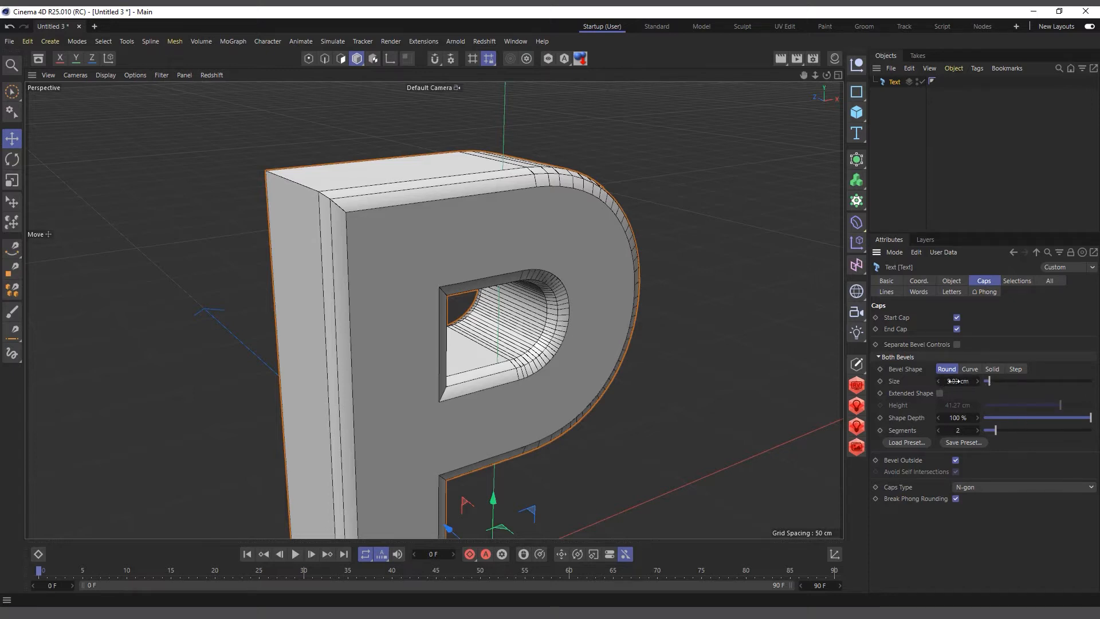
{"action": "mouse_move", "coordinate": [997, 382]}
{"action": "left_mouse_down"}
{"action": "mouse_move", "coordinate": [1011, 380]}
{"action": "mouse_move", "coordinate": [985, 389]}
{"action": "mouse_move", "coordinate": [1005, 390]}
{"action": "mouse_move", "coordinate": [988, 400]}
{"action": "left_mouse_up"}
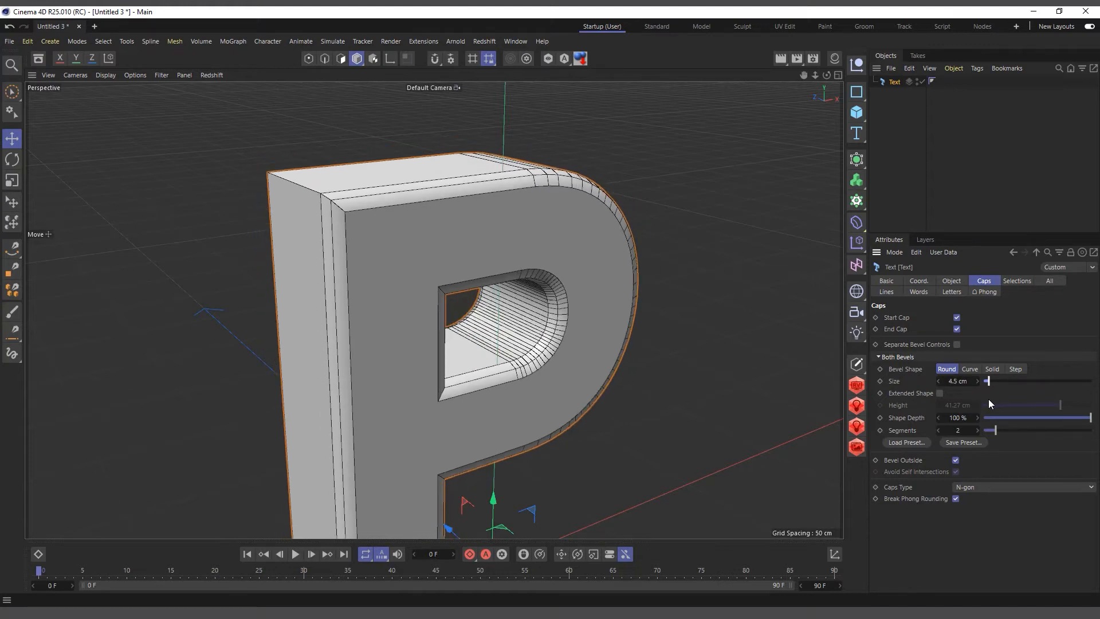
{"action": "left_click", "coordinate": [957, 460]}
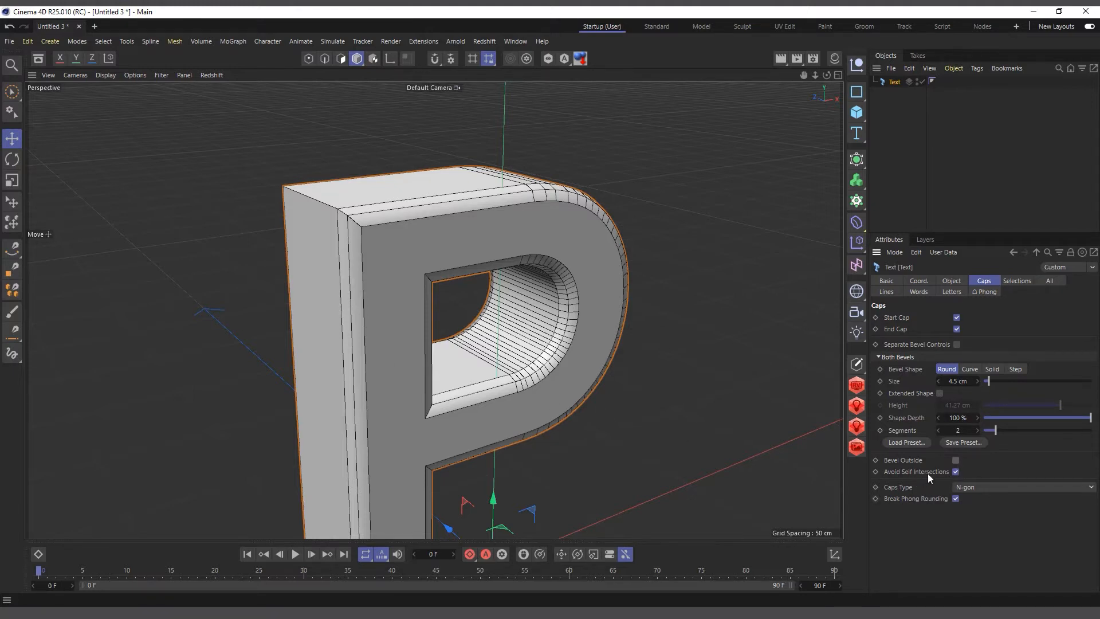
{"action": "scroll", "coordinate": [357, 257], "scroll_direction": "up", "scroll_amount": 2}
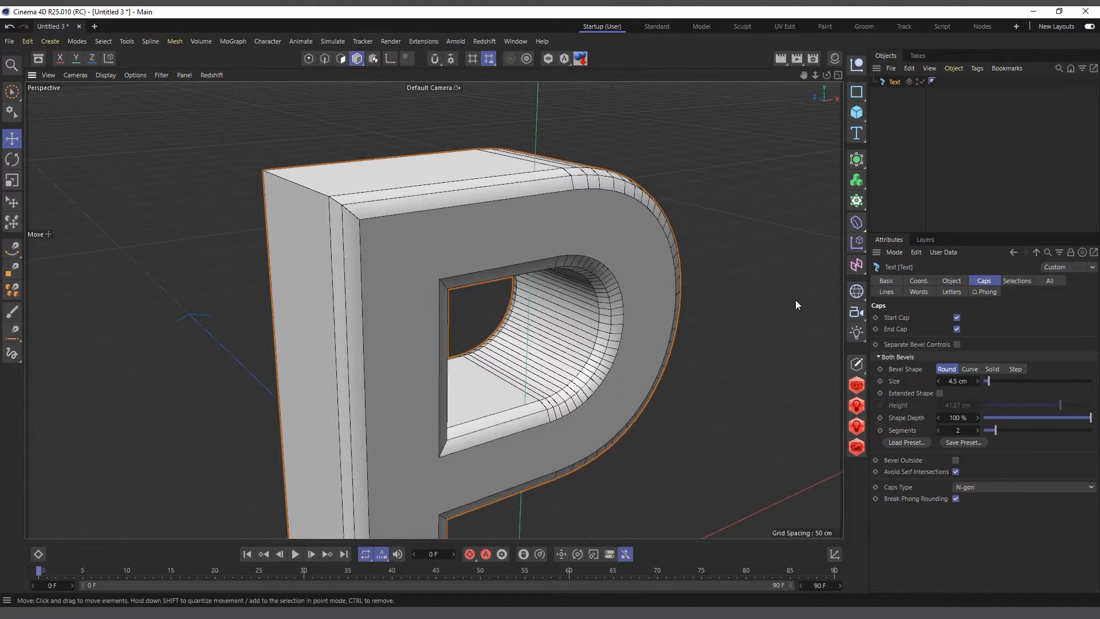
Try a bevel size of 42.59 cm, inspect the letter from the side, and reduce the size to 23.54 cm
{"action": "left_click_drag", "start_coordinate": [989, 380], "coordinate": [1008, 390]}
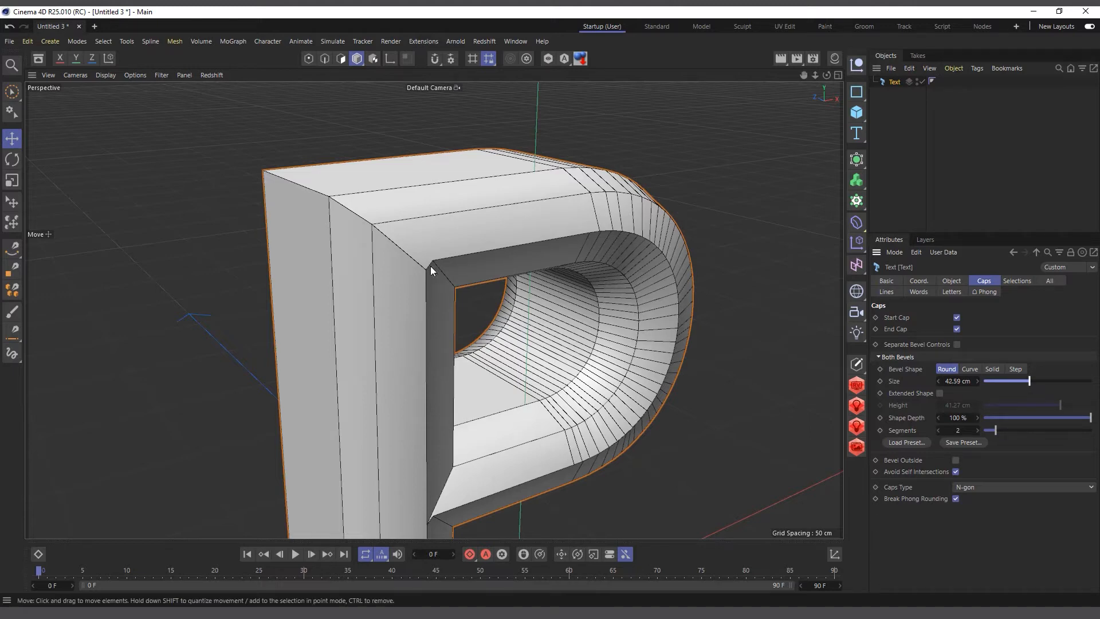
{"action": "left_click_drag", "start_coordinate": [826, 75], "coordinate": [832, 77]}
{"action": "left_click_drag", "start_coordinate": [520, 267], "coordinate": [554, 267], "text": "alt"}
{"action": "scroll", "coordinate": [502, 274], "scroll_direction": "up", "scroll_amount": 1}
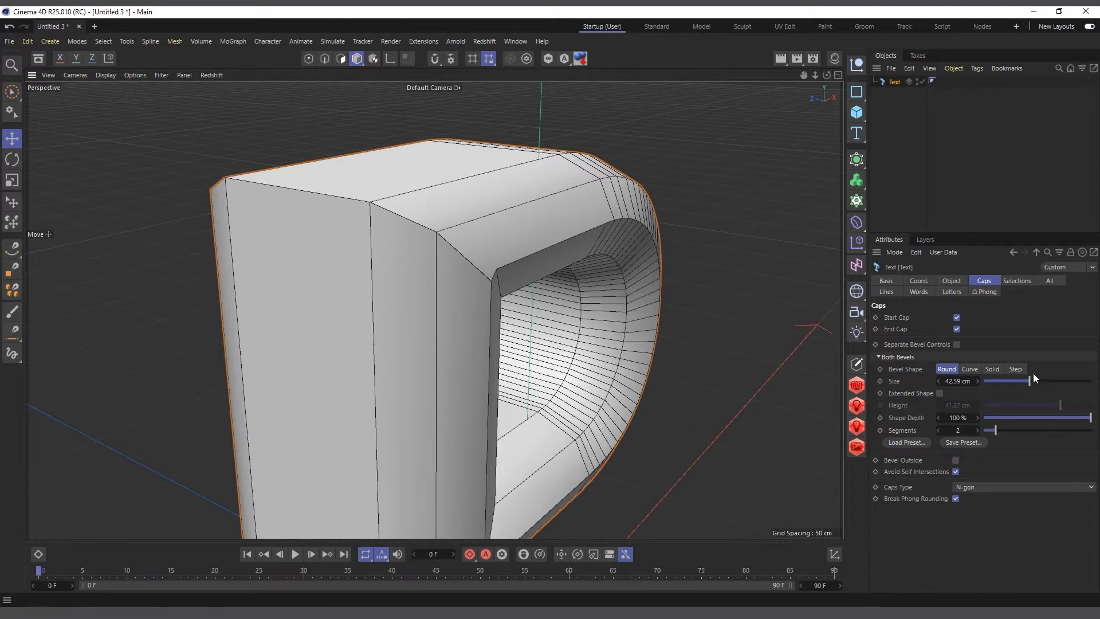
{"action": "mouse_move", "coordinate": [1016, 383]}
{"action": "left_mouse_down"}
{"action": "mouse_move", "coordinate": [988, 384]}
{"action": "mouse_move", "coordinate": [1030, 383]}
{"action": "mouse_move", "coordinate": [1010, 384]}
{"action": "left_mouse_up"}
{"action": "scroll", "coordinate": [439, 252], "scroll_direction": "down", "scroll_amount": 3}
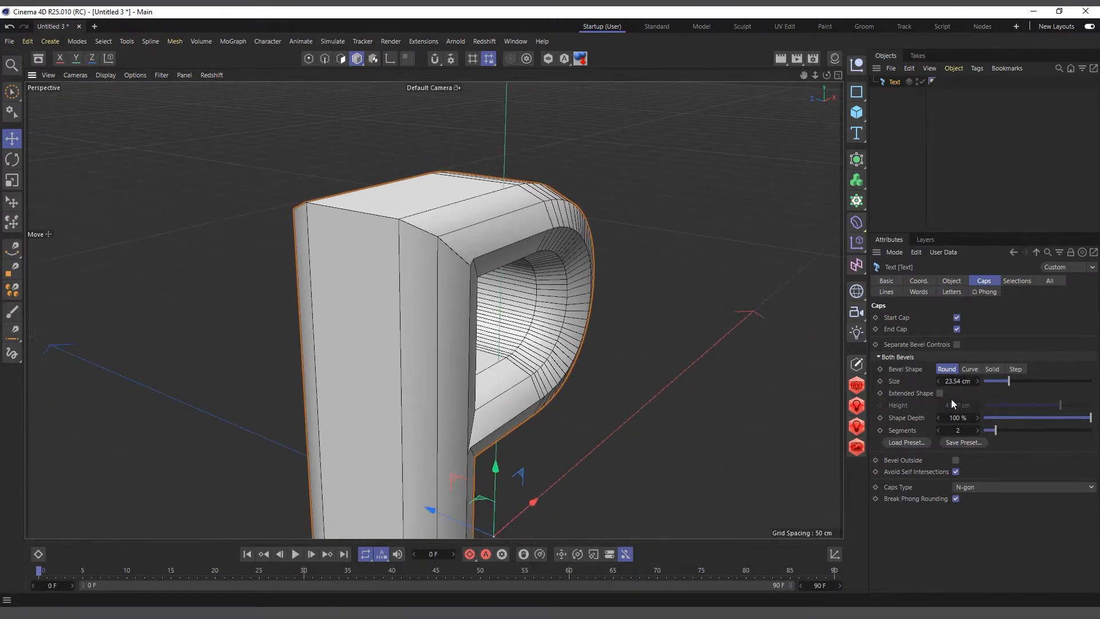
Reduce the bevel to 1 segment and view the chamfered letter from the front
{"action": "left_click_drag", "start_coordinate": [990, 427], "coordinate": [942, 427]}
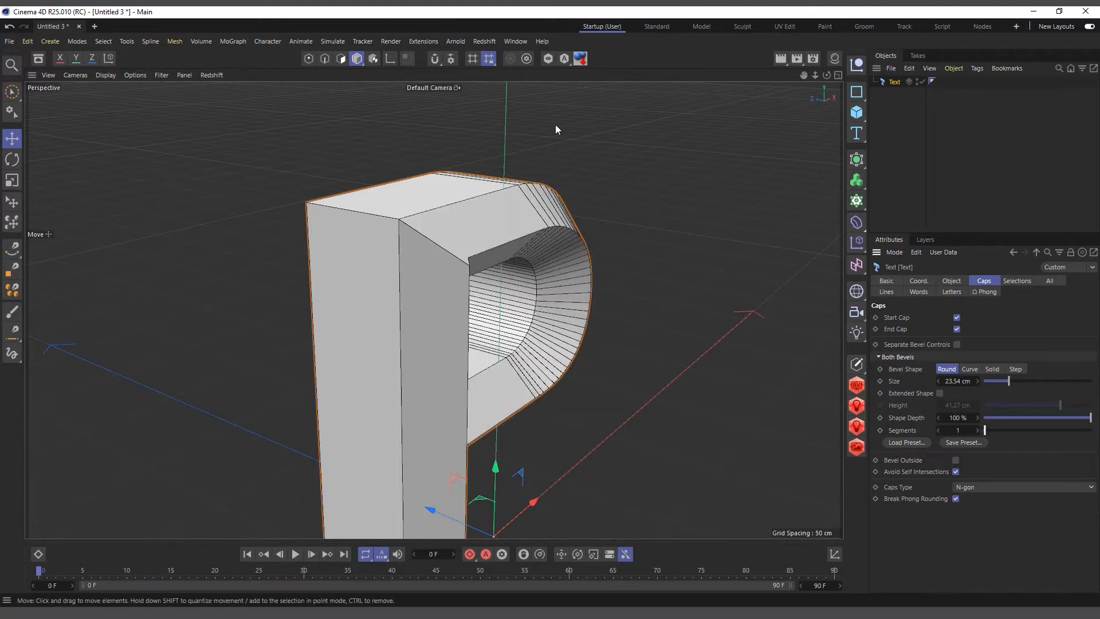
{"action": "left_click_drag", "start_coordinate": [826, 75], "coordinate": [734, 82]}
{"action": "left_click_drag", "start_coordinate": [436, 309], "coordinate": [659, 335], "text": "alt"}
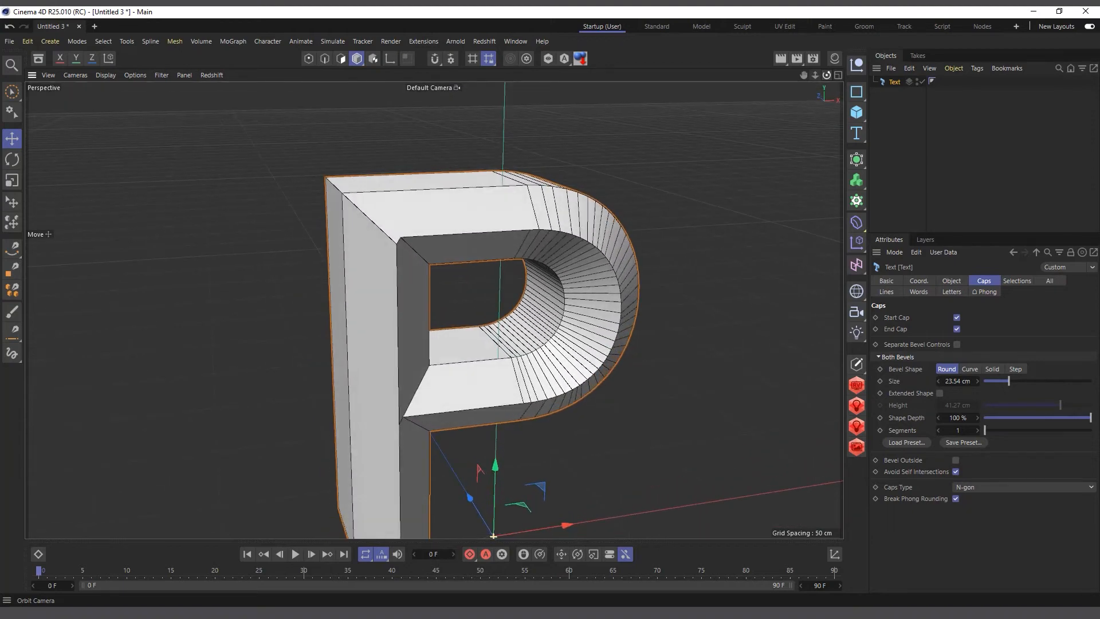
Try the bevel without Avoid Self Intersections, reduce its size to 15.61 cm, and turn the option back on
{"action": "left_click", "coordinate": [956, 471]}
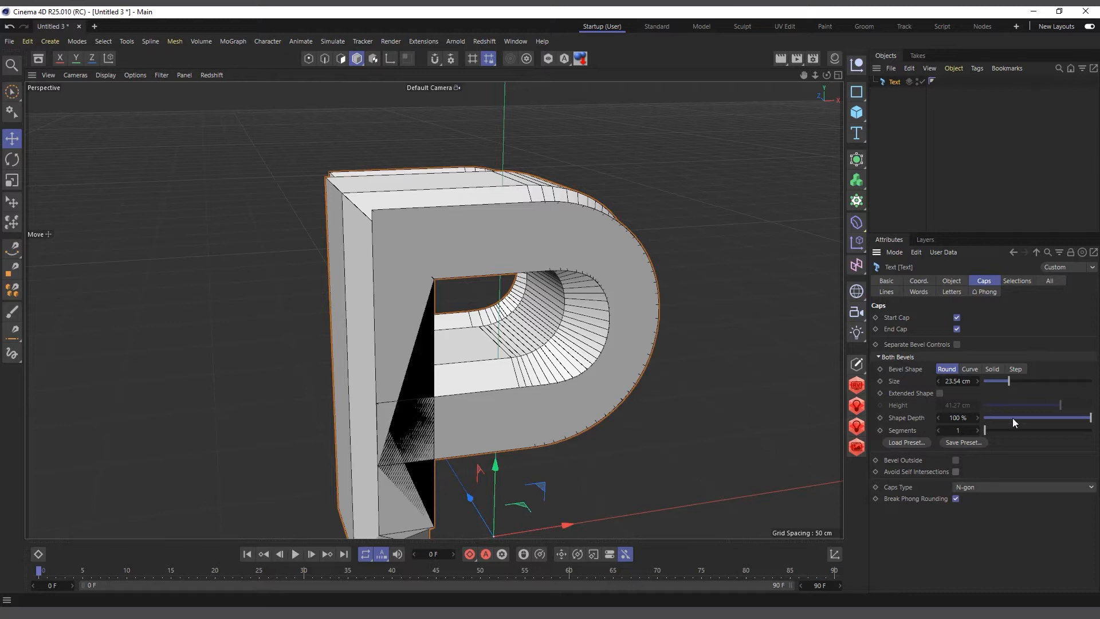
{"action": "mouse_move", "coordinate": [1006, 380]}
{"action": "left_mouse_down"}
{"action": "mouse_move", "coordinate": [990, 380]}
{"action": "mouse_move", "coordinate": [1019, 375]}
{"action": "mouse_move", "coordinate": [1000, 380]}
{"action": "left_mouse_up"}
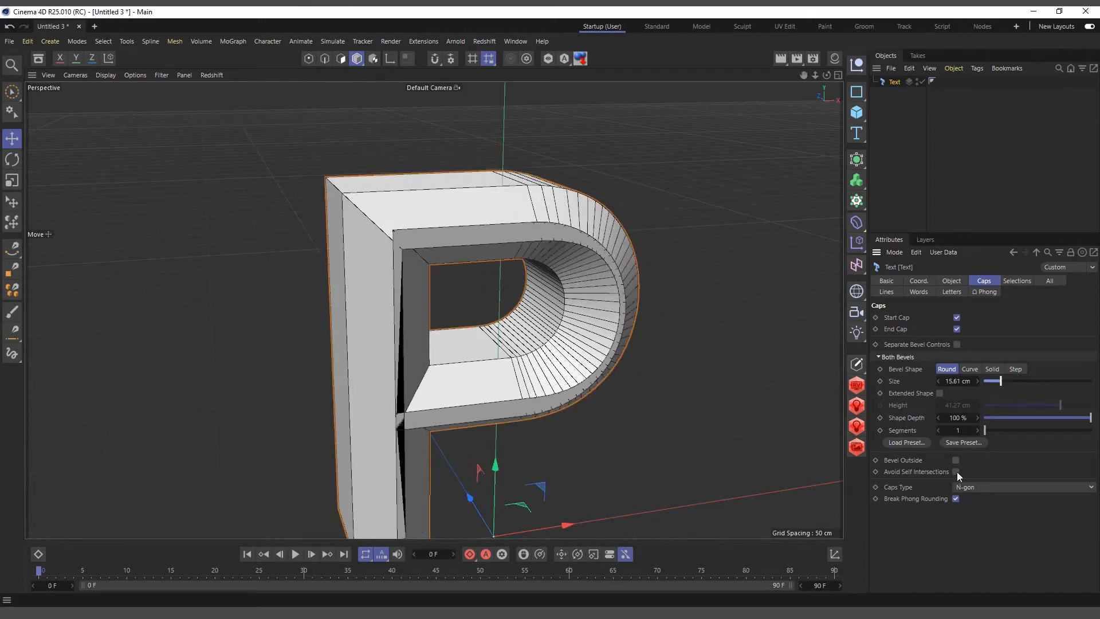
{"action": "left_click", "coordinate": [956, 472]}
{"action": "scroll", "coordinate": [459, 329], "scroll_direction": "down", "scroll_amount": 3}
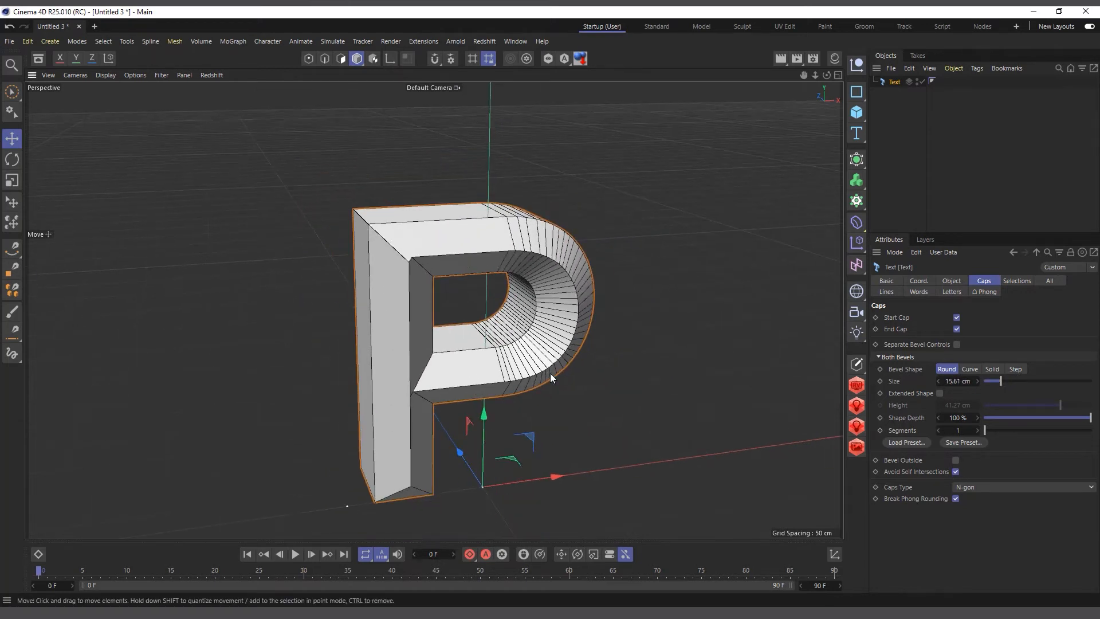
Reduce the bevel size to 2.38 cm for a thin edge around the letter
{"action": "scroll", "coordinate": [528, 431], "scroll_direction": "up", "scroll_amount": 2}
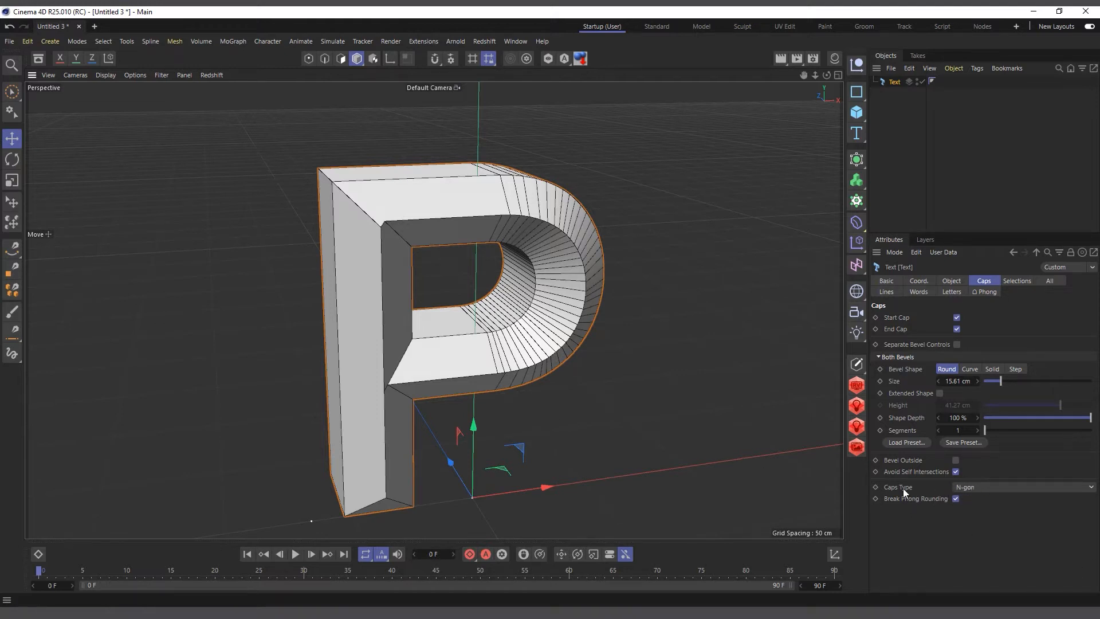
{"action": "scroll", "coordinate": [353, 229], "scroll_direction": "up", "scroll_amount": 2}
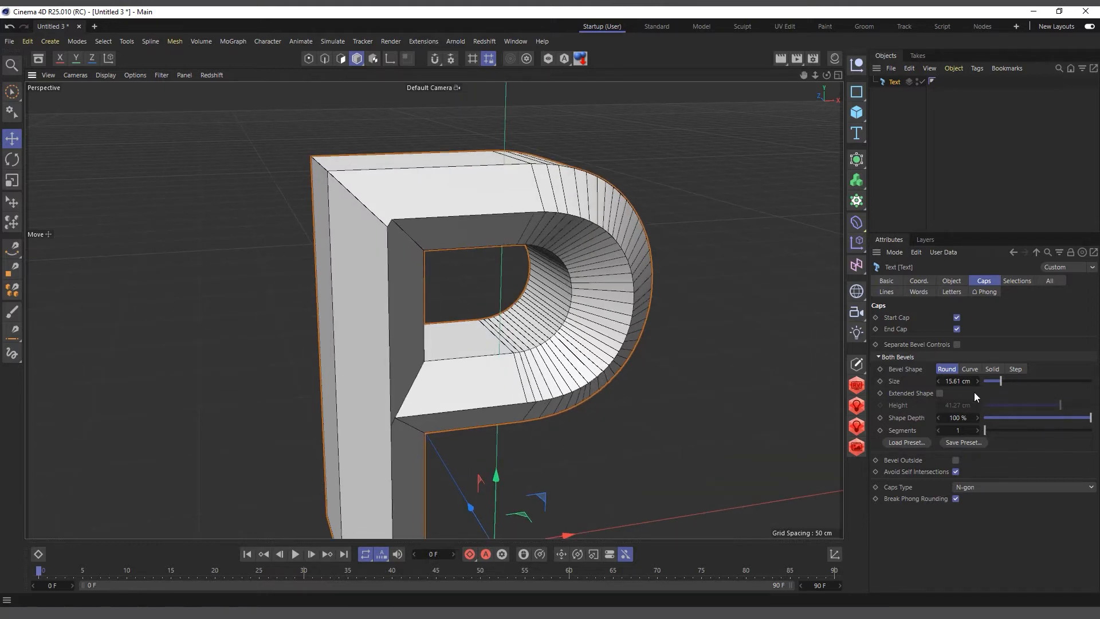
{"action": "left_click_drag", "start_coordinate": [999, 381], "coordinate": [988, 385]}
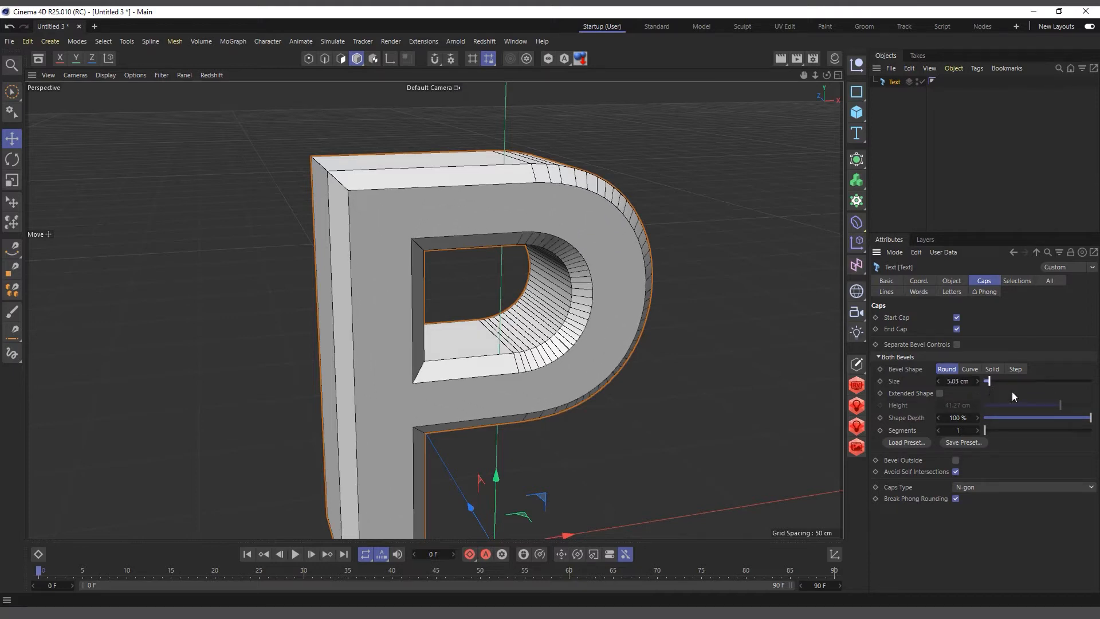
{"action": "left_click_drag", "start_coordinate": [991, 381], "coordinate": [988, 382]}
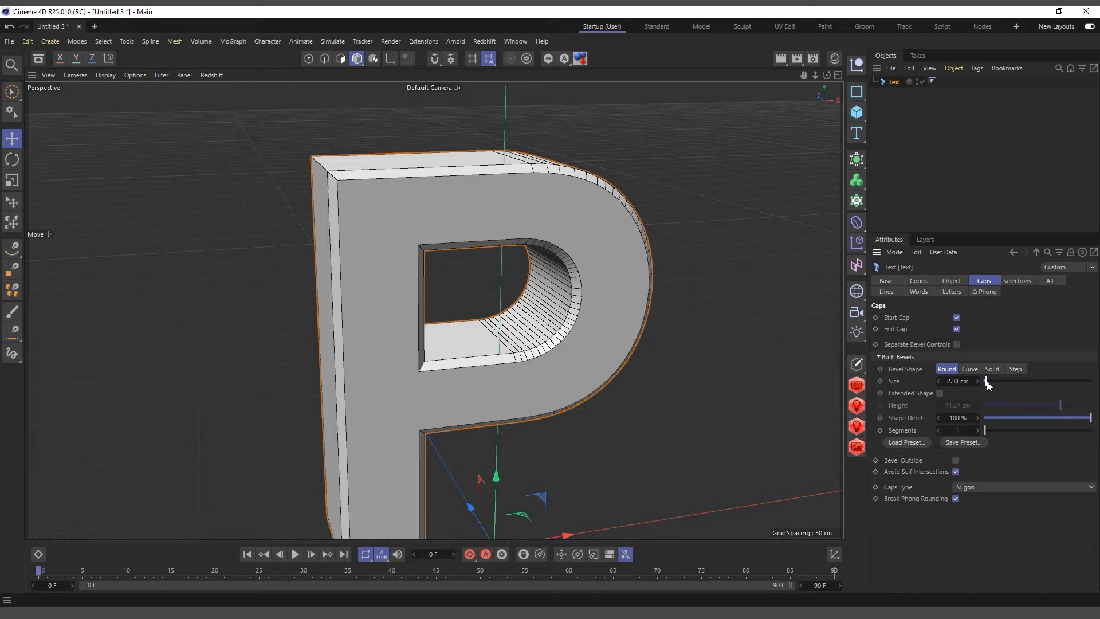
Set the bevel to 4 segments and inspect the letter's cap from the front
{"action": "left_click_drag", "start_coordinate": [977, 430], "coordinate": [1020, 431]}
{"action": "left_click_drag", "start_coordinate": [475, 331], "coordinate": [550, 215], "text": "alt"}
{"action": "scroll", "coordinate": [335, 229], "scroll_direction": "down", "scroll_amount": 2}
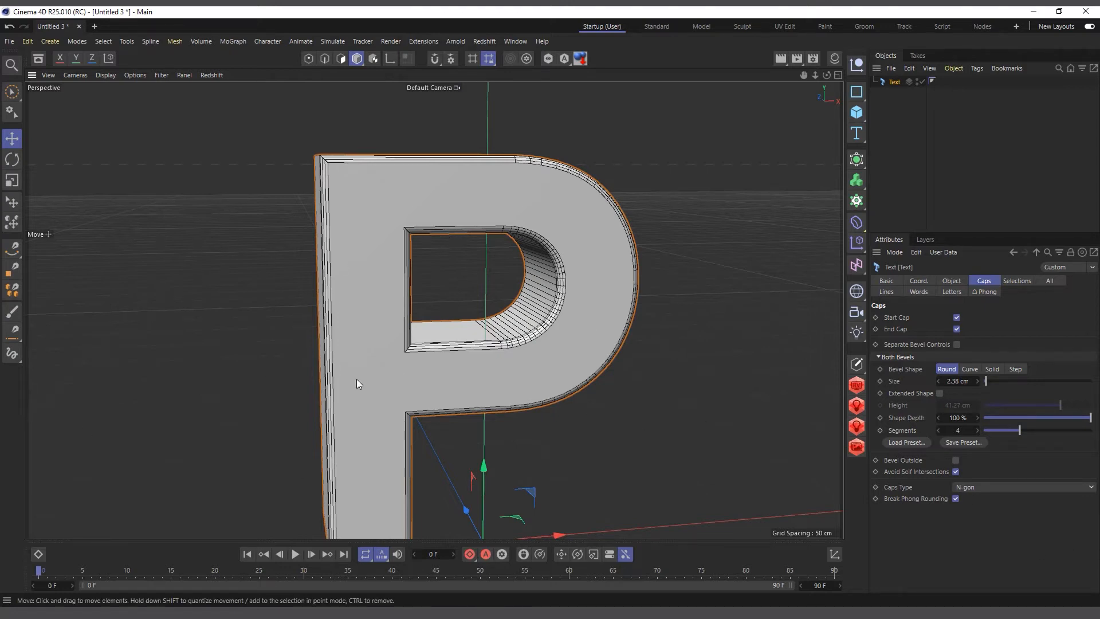
{"action": "scroll", "coordinate": [343, 230], "scroll_direction": "down", "scroll_amount": 3}
{"action": "scroll", "coordinate": [378, 484], "scroll_direction": "up", "scroll_amount": 2}
{"action": "scroll", "coordinate": [354, 155], "scroll_direction": "up", "scroll_amount": 1}
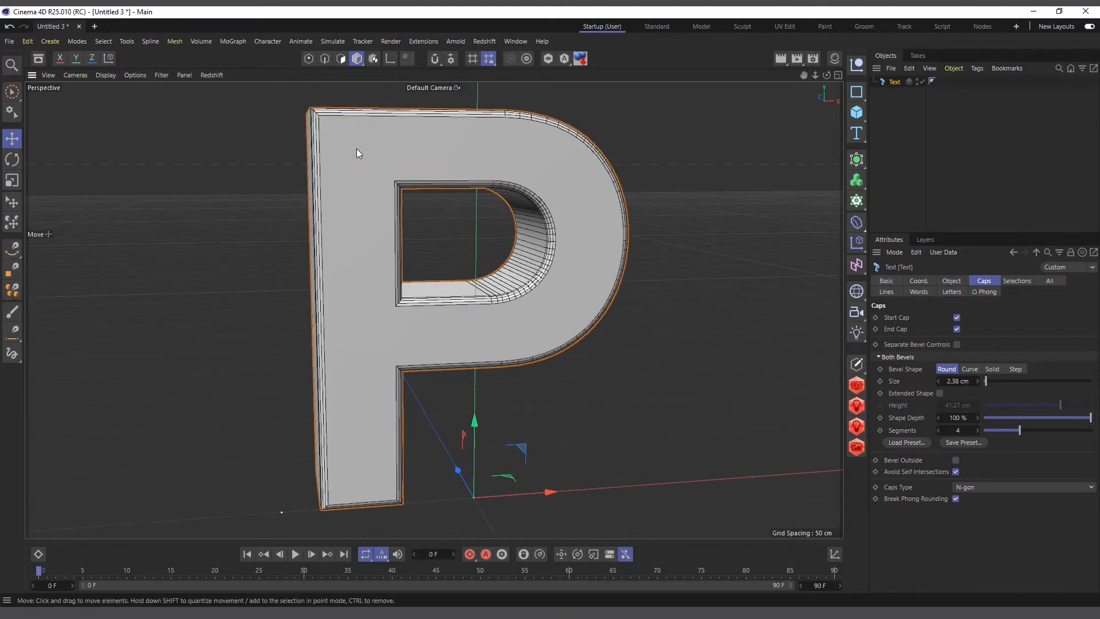
{"action": "scroll", "coordinate": [403, 109], "scroll_direction": "up", "scroll_amount": 1}
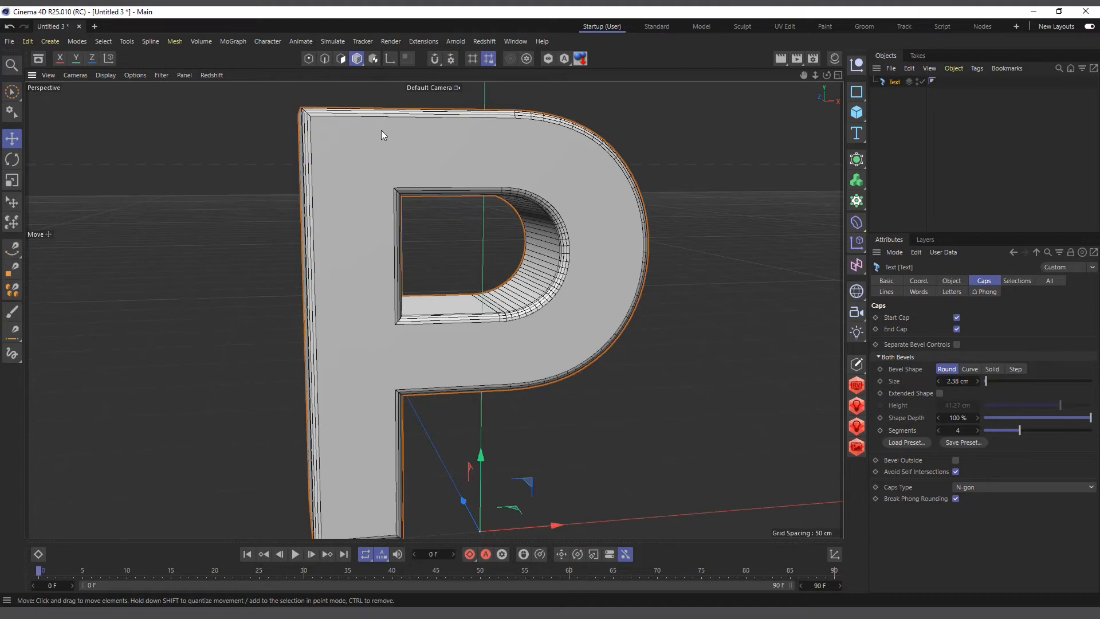
Try the Triangles and Quadrangles cap types on the letter to compare their front topology
{"action": "left_click_drag", "start_coordinate": [807, 81], "coordinate": [831, 115]}
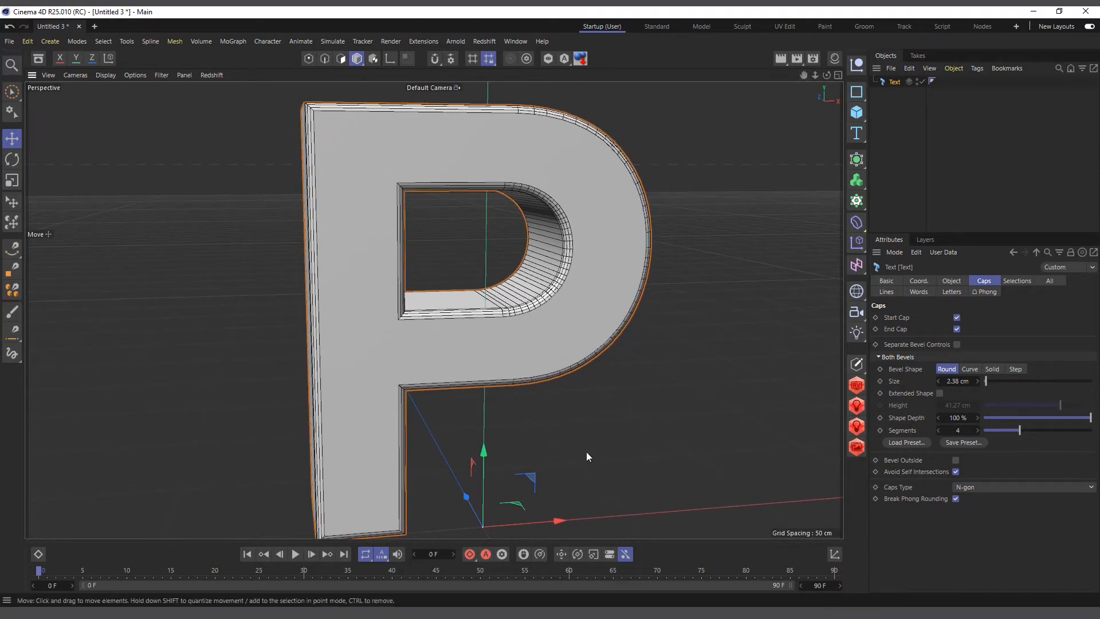
{"action": "left_click", "coordinate": [973, 486]}
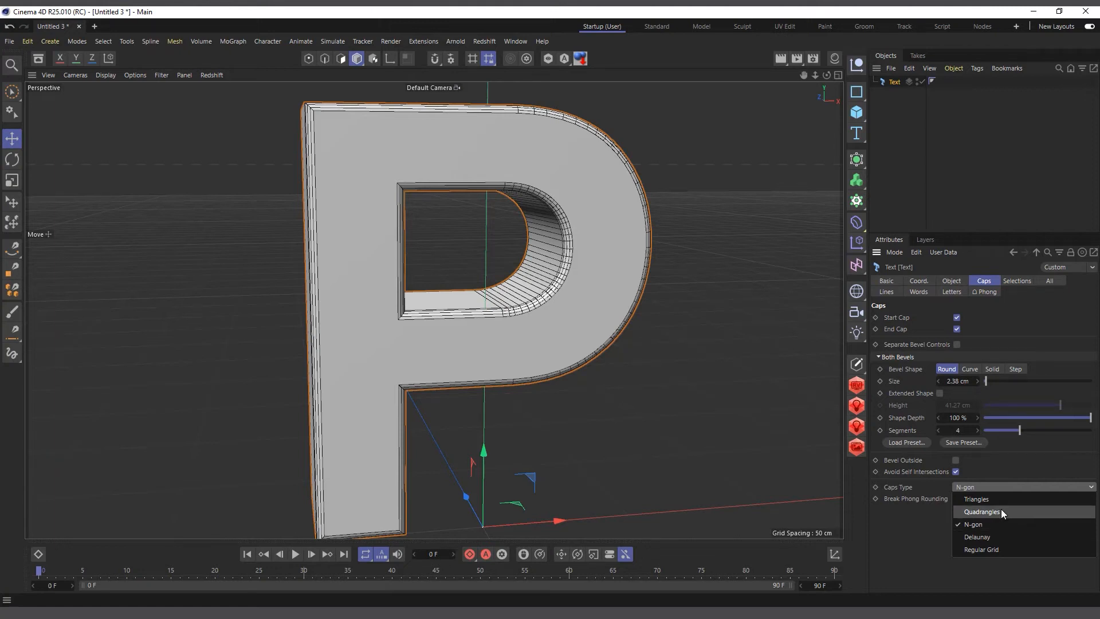
{"action": "left_click", "coordinate": [991, 500]}
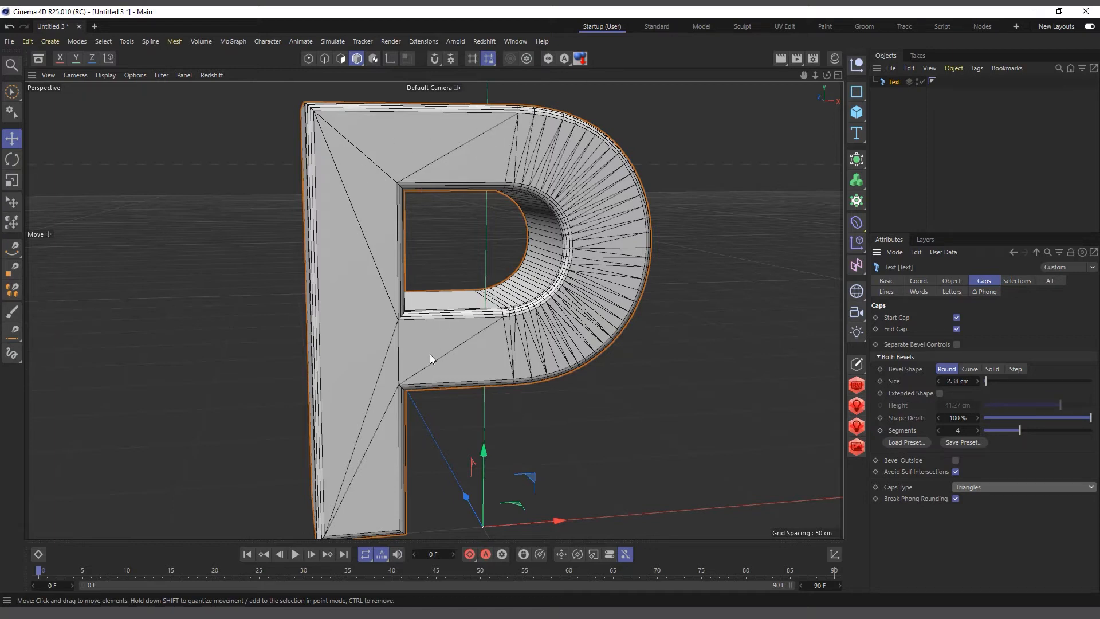
{"action": "left_click", "coordinate": [970, 489]}
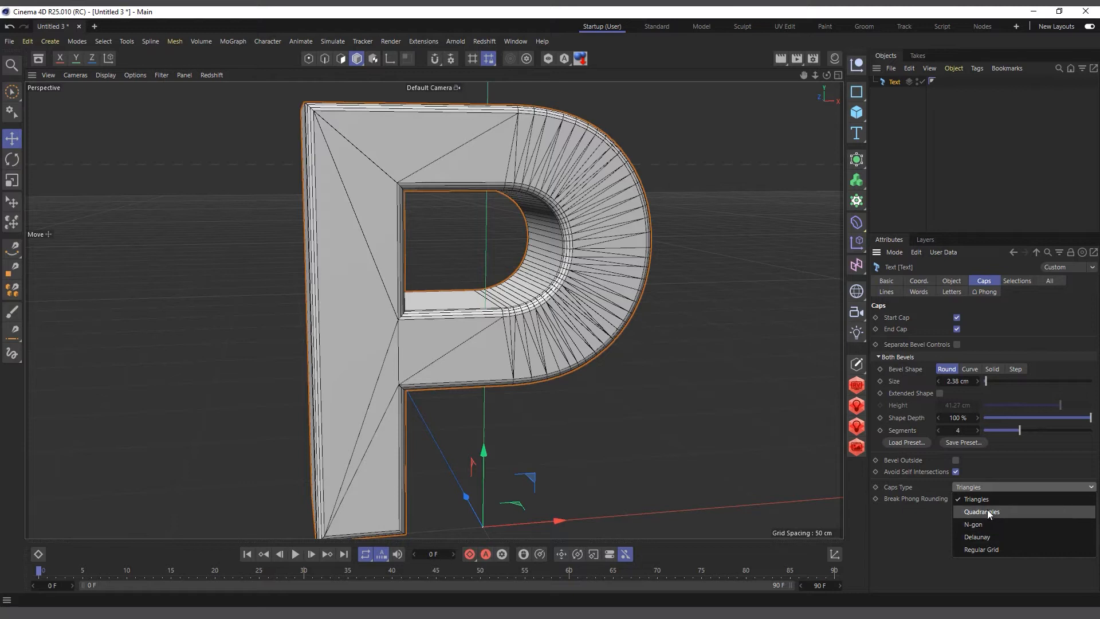
{"action": "left_click", "coordinate": [991, 512]}
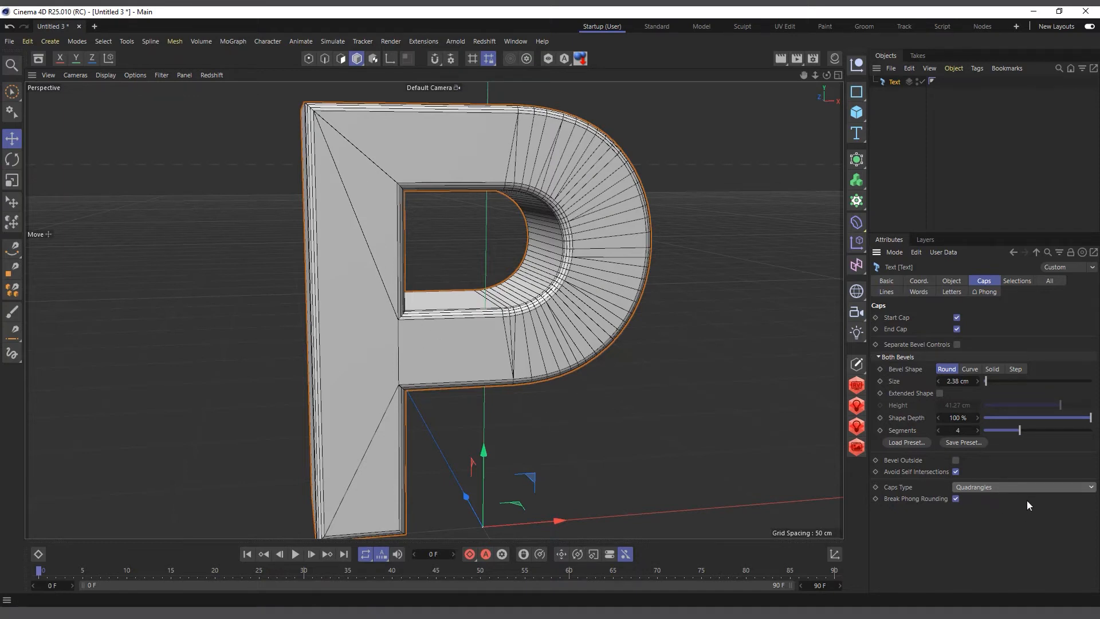
Try the Delaunay cap type and inspect its mesh on the letter's front face
{"action": "left_click", "coordinate": [990, 487]}
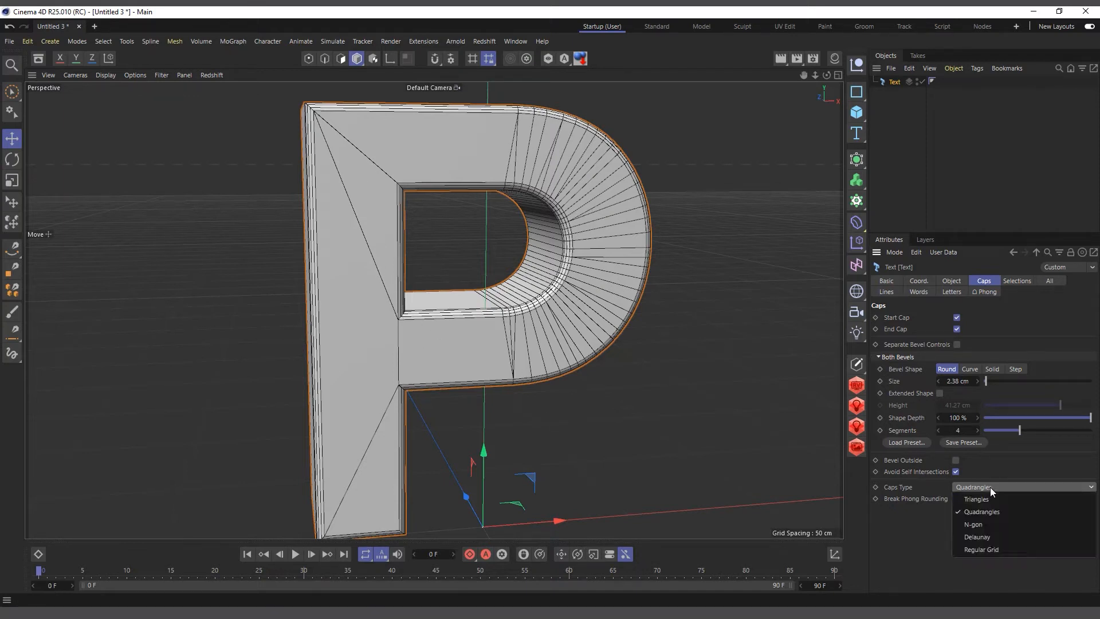
{"action": "left_click", "coordinate": [993, 537]}
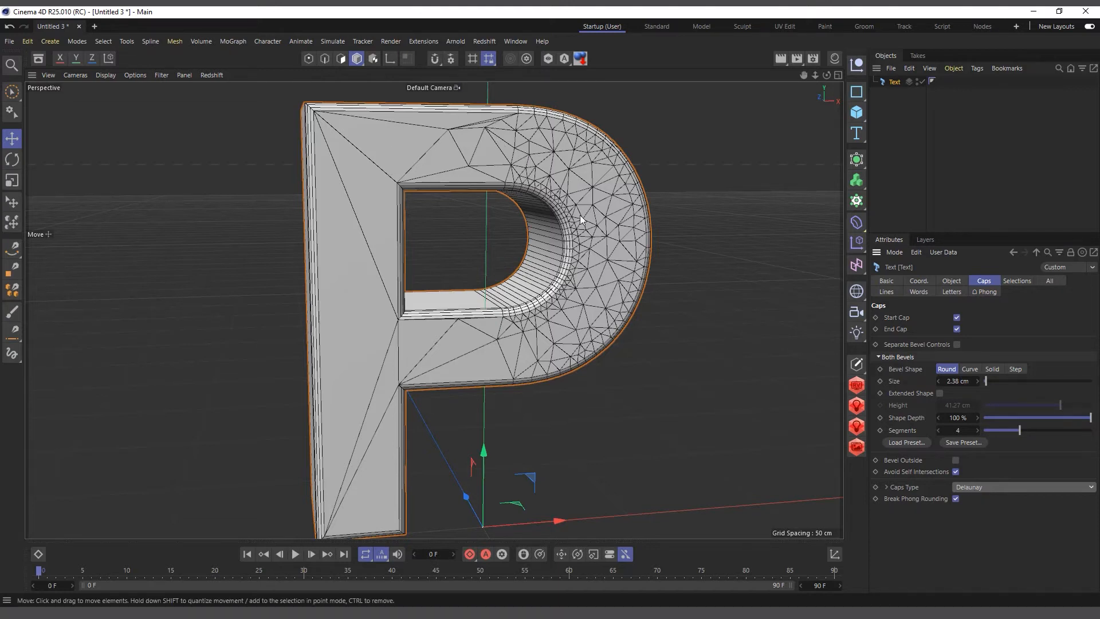
{"action": "scroll", "coordinate": [581, 220], "scroll_direction": "up", "scroll_amount": 2}
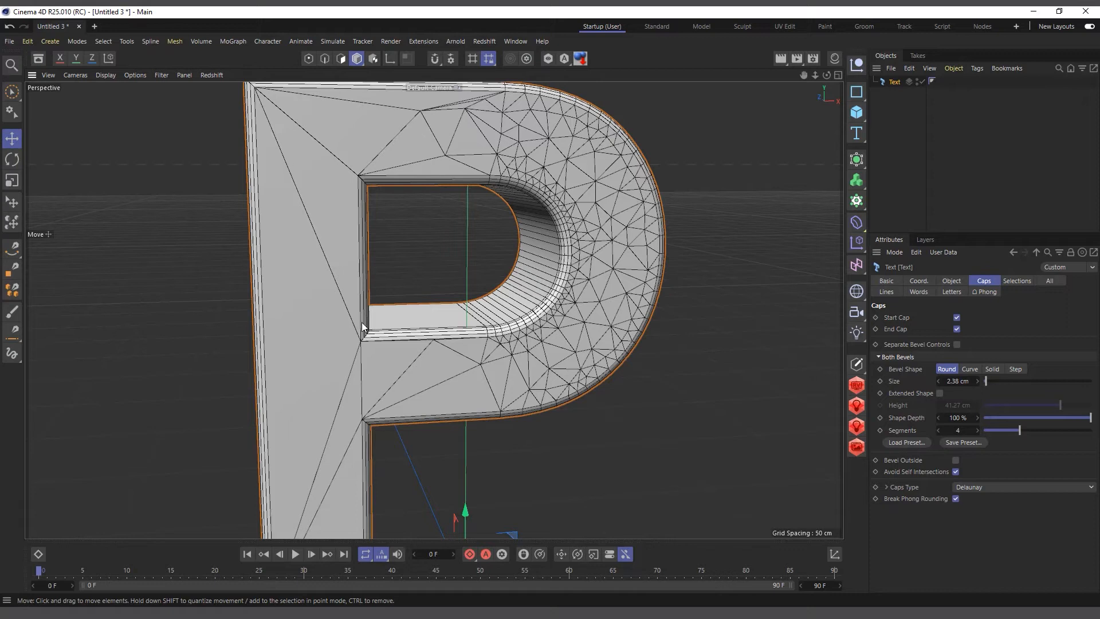
Set the caps type to Regular Grid with a grid size of 4 cm
{"action": "left_click", "coordinate": [976, 488]}
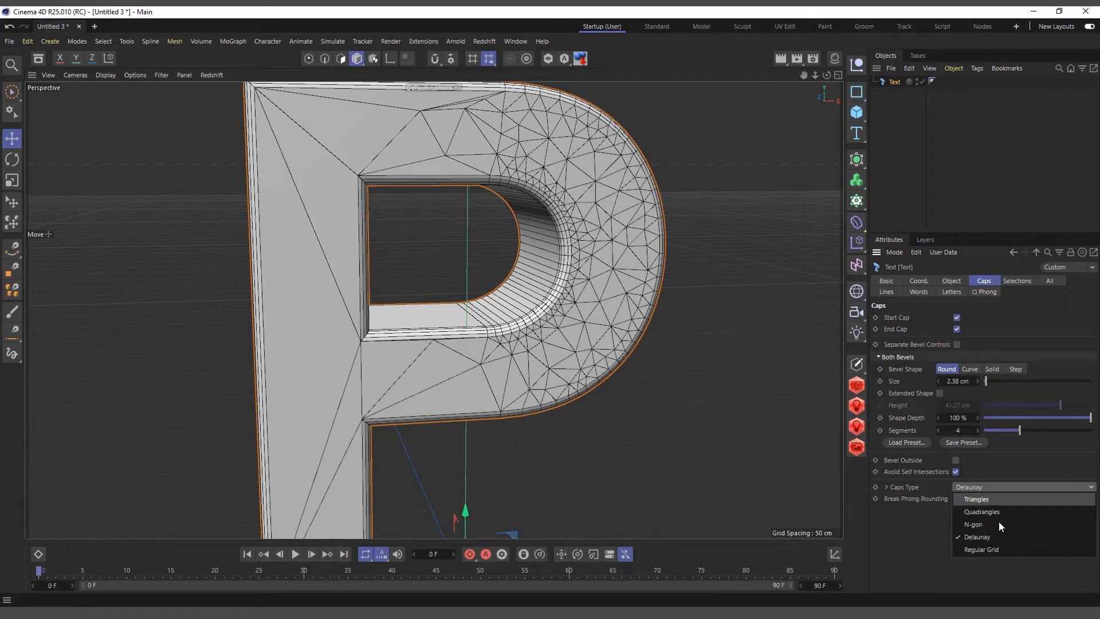
{"action": "left_click", "coordinate": [988, 549]}
{"action": "scroll", "coordinate": [308, 227], "scroll_direction": "down", "scroll_amount": 2}
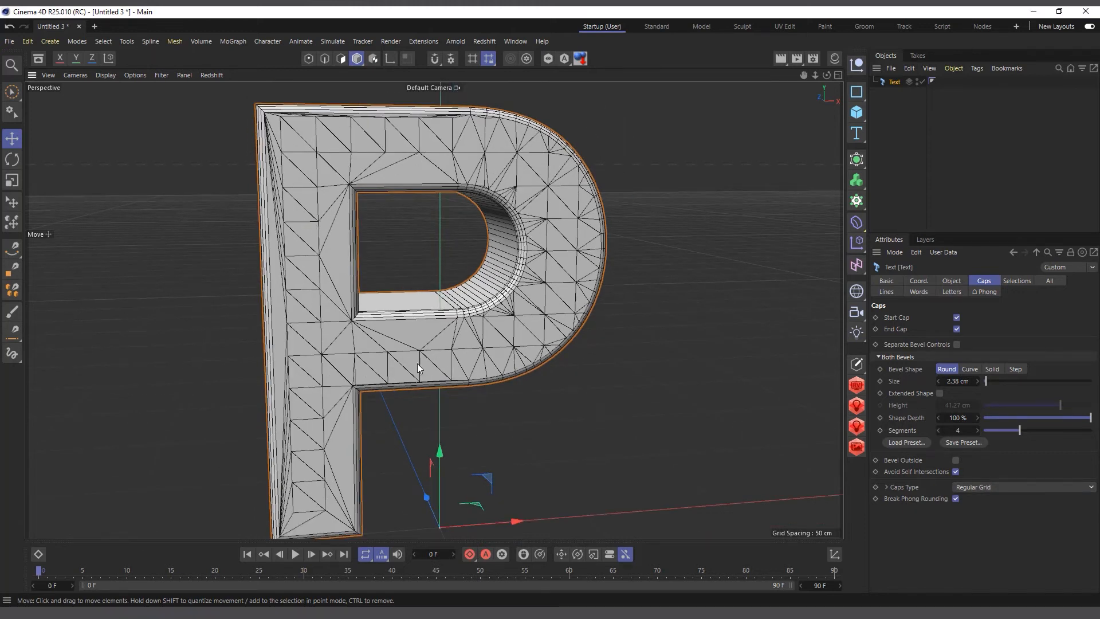
{"action": "left_click", "coordinate": [886, 487]}
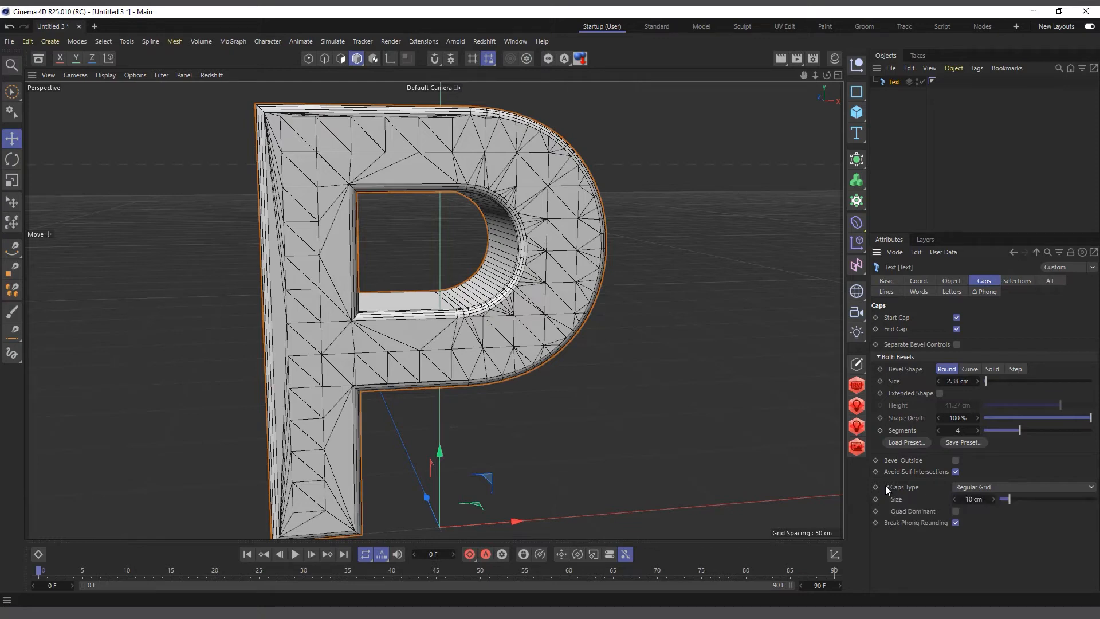
{"action": "mouse_move", "coordinate": [1009, 497]}
{"action": "left_mouse_down"}
{"action": "mouse_move", "coordinate": [1022, 499]}
{"action": "mouse_move", "coordinate": [1005, 502]}
{"action": "left_mouse_up"}
{"action": "double_click", "coordinate": [974, 499]}
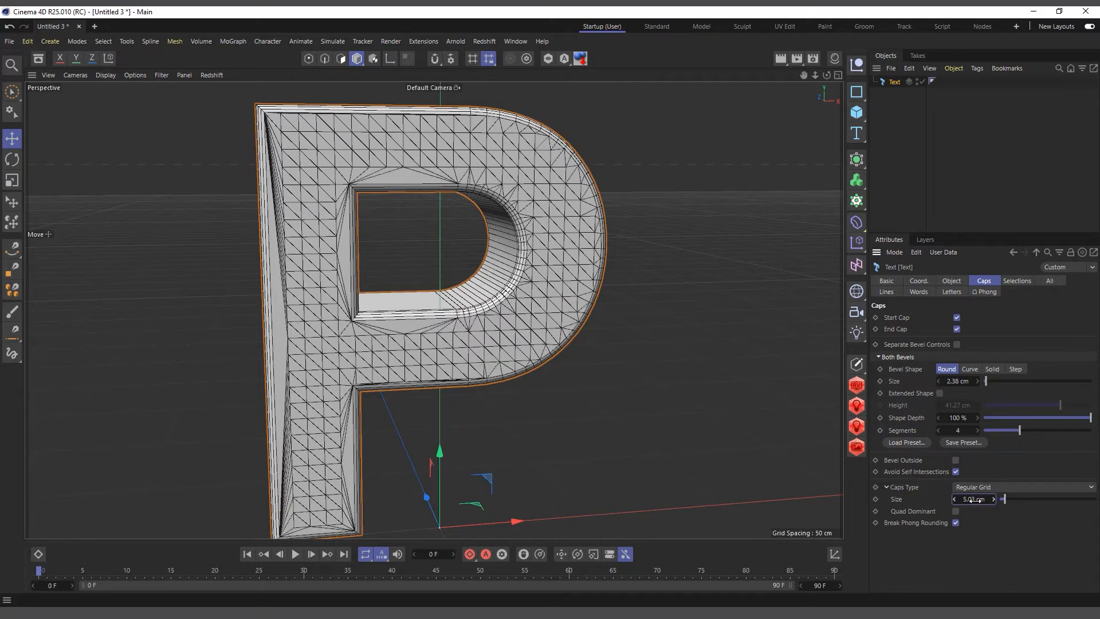
{"action": "type", "text": "4"}
{"action": "key", "text": "Return"}
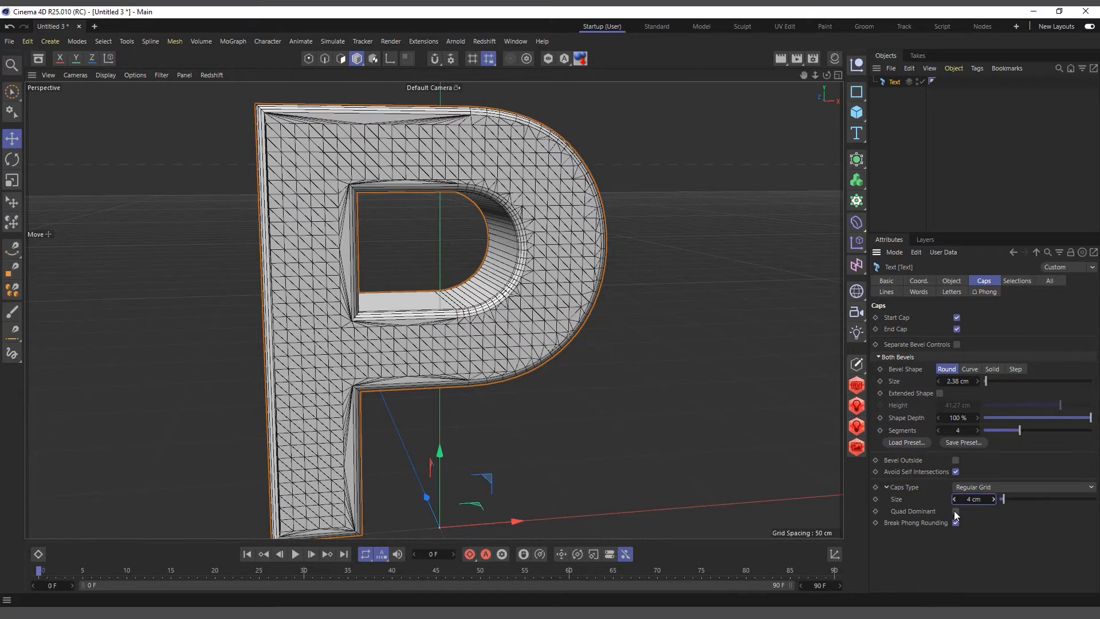
Enable Quad Dominant for the cap grid and inspect the mesh along the letter's edges
{"action": "scroll", "coordinate": [289, 334], "scroll_direction": "up", "scroll_amount": 8}
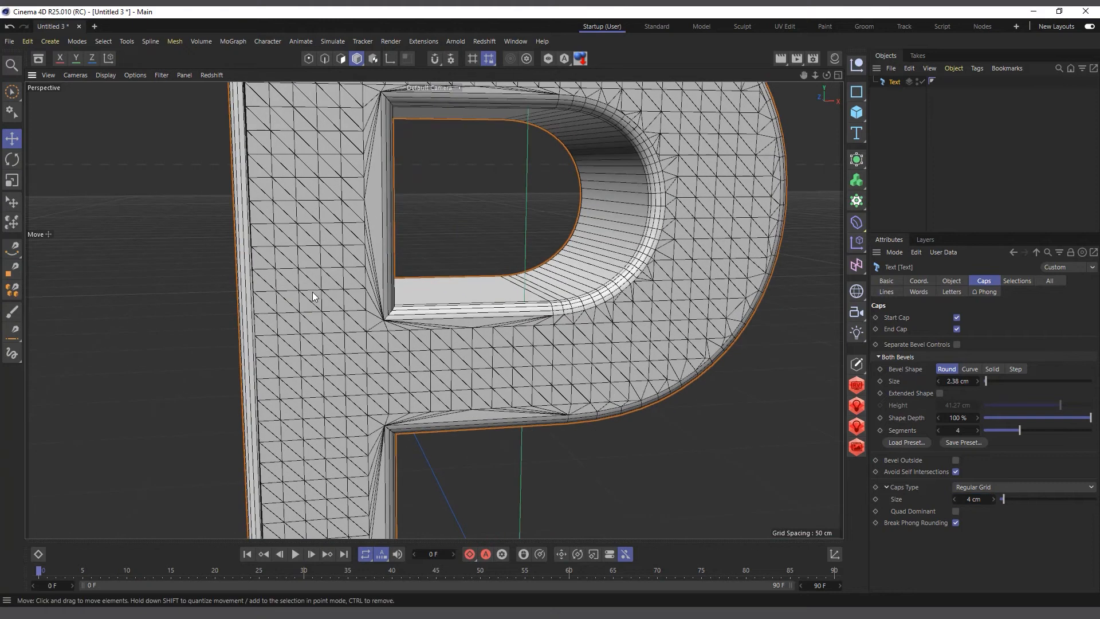
{"action": "scroll", "coordinate": [315, 271], "scroll_direction": "down", "scroll_amount": 3}
{"action": "left_click", "coordinate": [955, 511]}
{"action": "scroll", "coordinate": [294, 277], "scroll_direction": "down", "scroll_amount": 5}
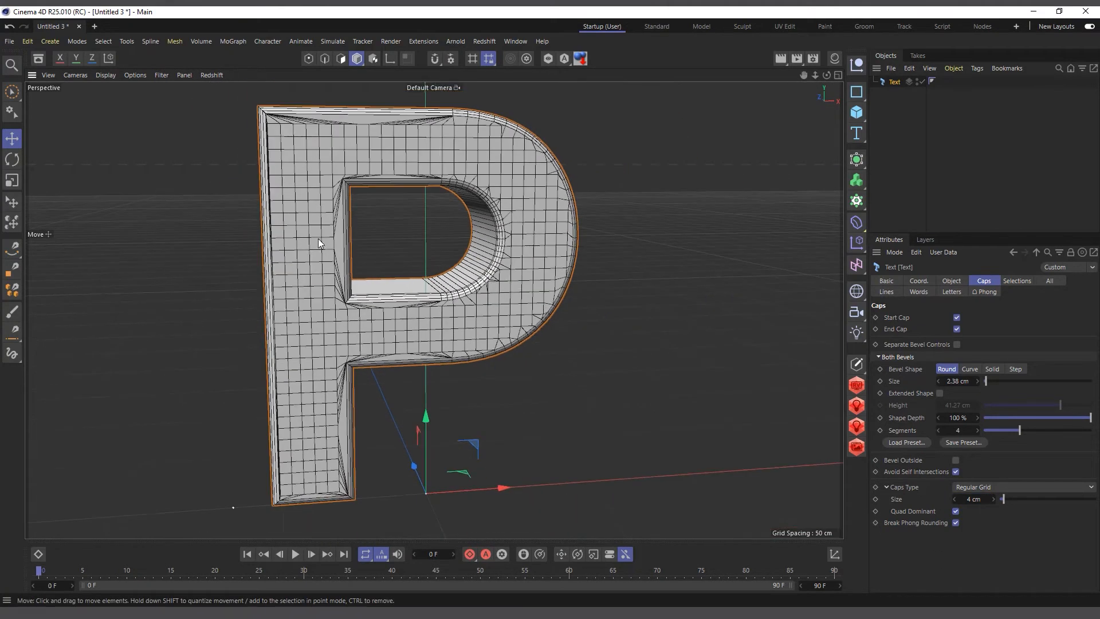
{"action": "scroll", "coordinate": [318, 239], "scroll_direction": "up", "scroll_amount": 1}
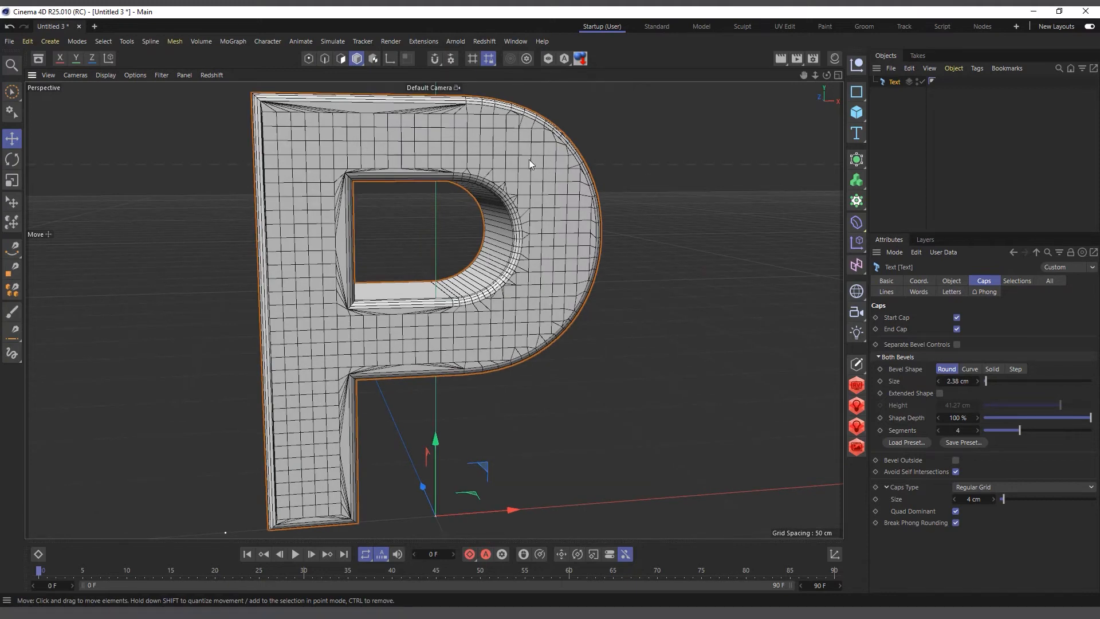
{"action": "mouse_move", "coordinate": [826, 74]}
{"action": "left_mouse_down"}
{"action": "mouse_move", "coordinate": [859, 132]}
{"action": "mouse_move", "coordinate": [814, 57]}
{"action": "left_mouse_up"}
{"action": "scroll", "coordinate": [342, 162], "scroll_direction": "up", "scroll_amount": 2}
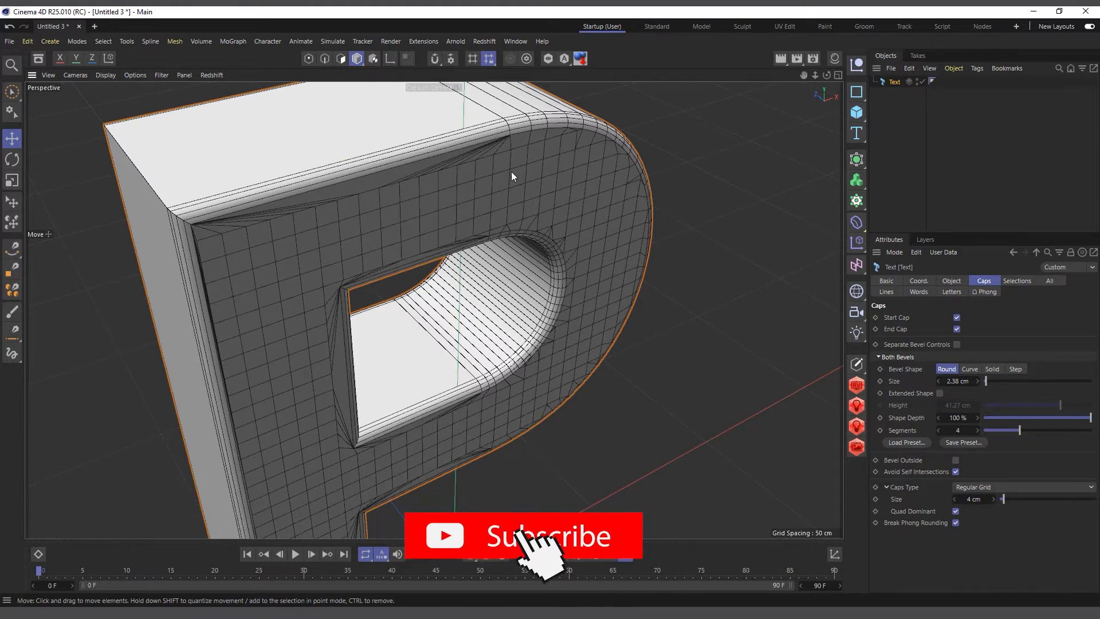
Set the text object's intermediate points to Subdivided
{"action": "left_click", "coordinate": [950, 282]}
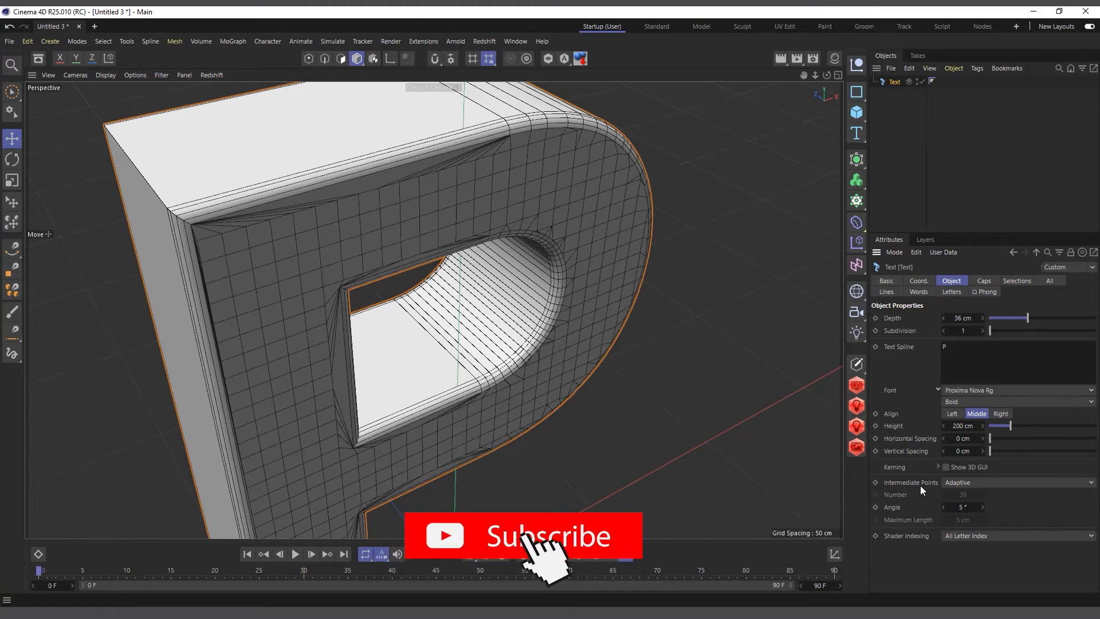
{"action": "left_click", "coordinate": [977, 483]}
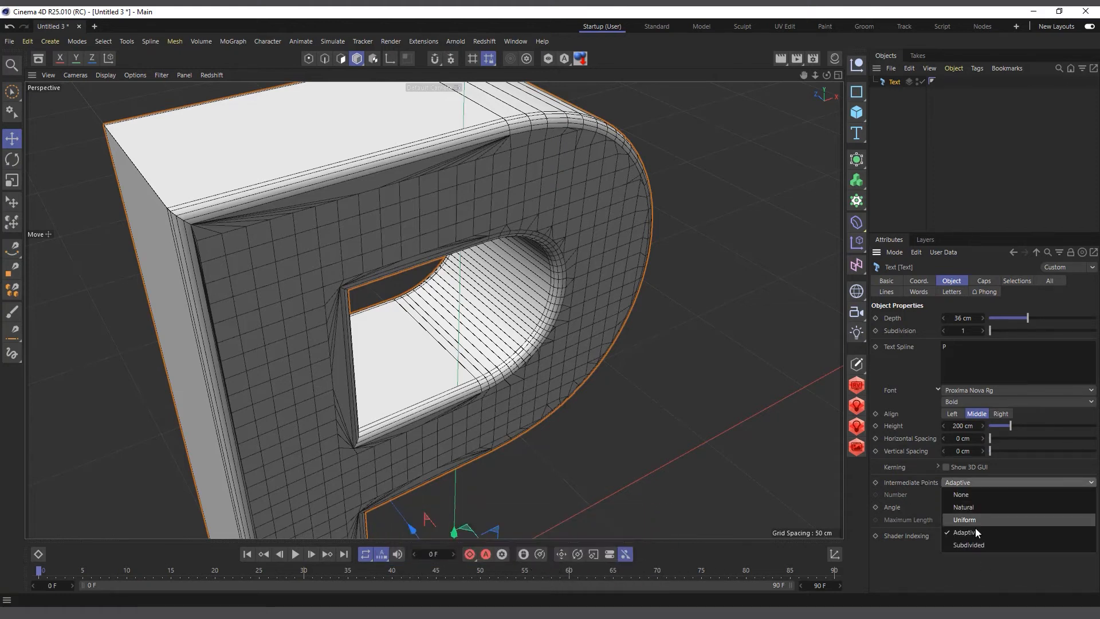
{"action": "left_click", "coordinate": [975, 544]}
{"action": "scroll", "coordinate": [389, 269], "scroll_direction": "down", "scroll_amount": 3}
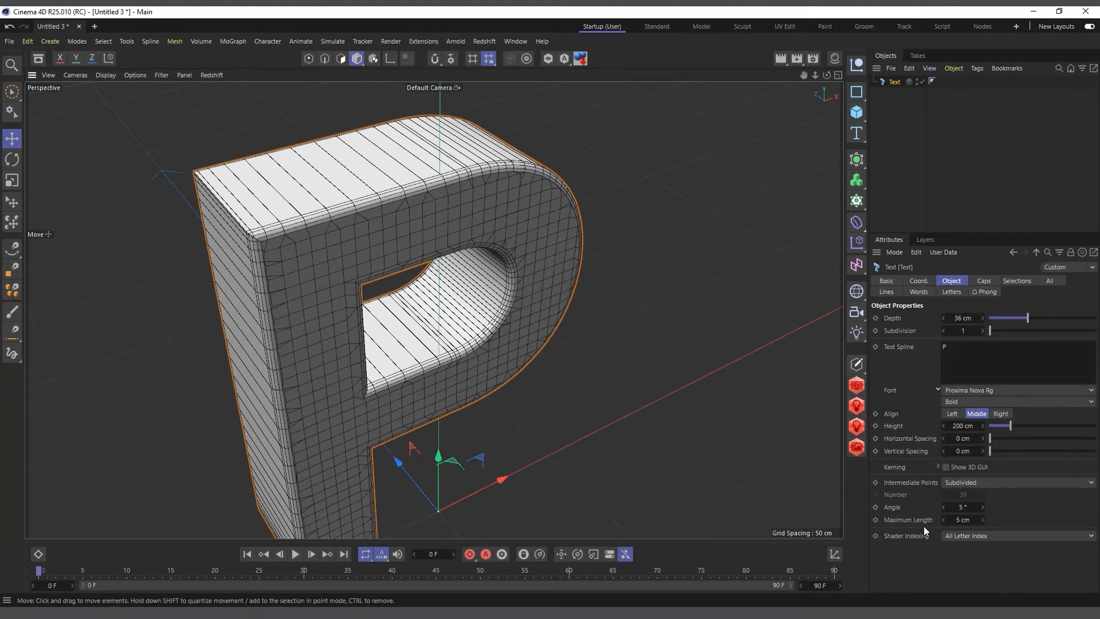
Try Natural intermediate points for comparison, then restore the Subdivided option
{"action": "left_click", "coordinate": [978, 483]}
{"action": "left_click", "coordinate": [979, 508]}
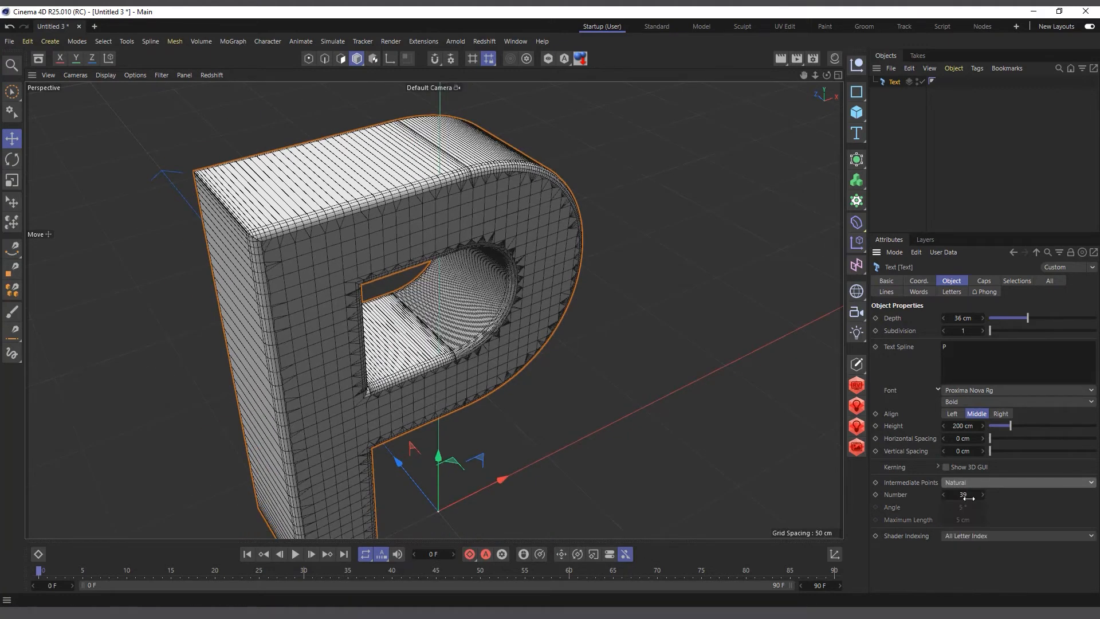
{"action": "left_click", "coordinate": [968, 483]}
{"action": "left_click", "coordinate": [975, 545]}
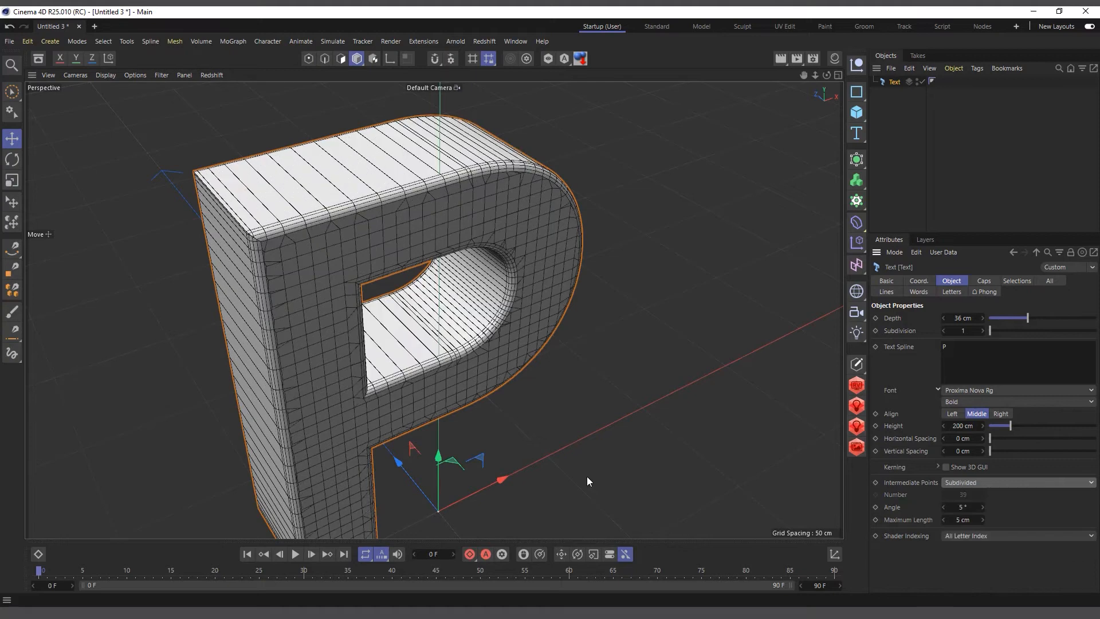
Set the intermediate points' maximum length to 4 cm and angle to 4°, then inspect the letter from several angles
{"action": "left_click_drag", "start_coordinate": [827, 75], "coordinate": [797, 69]}
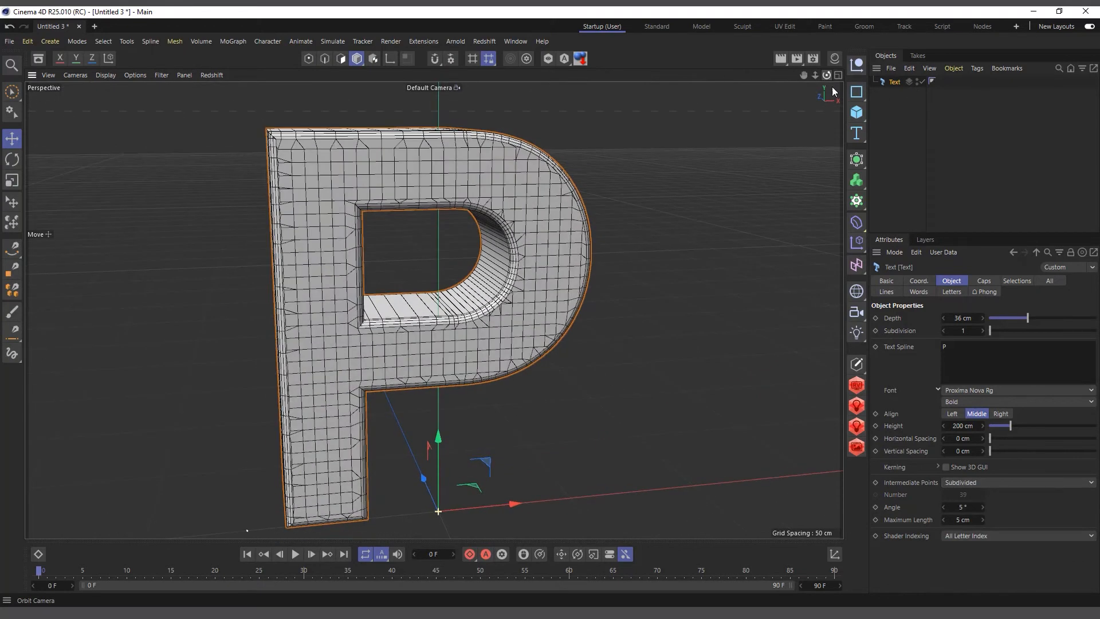
{"action": "left_click", "coordinate": [966, 520]}
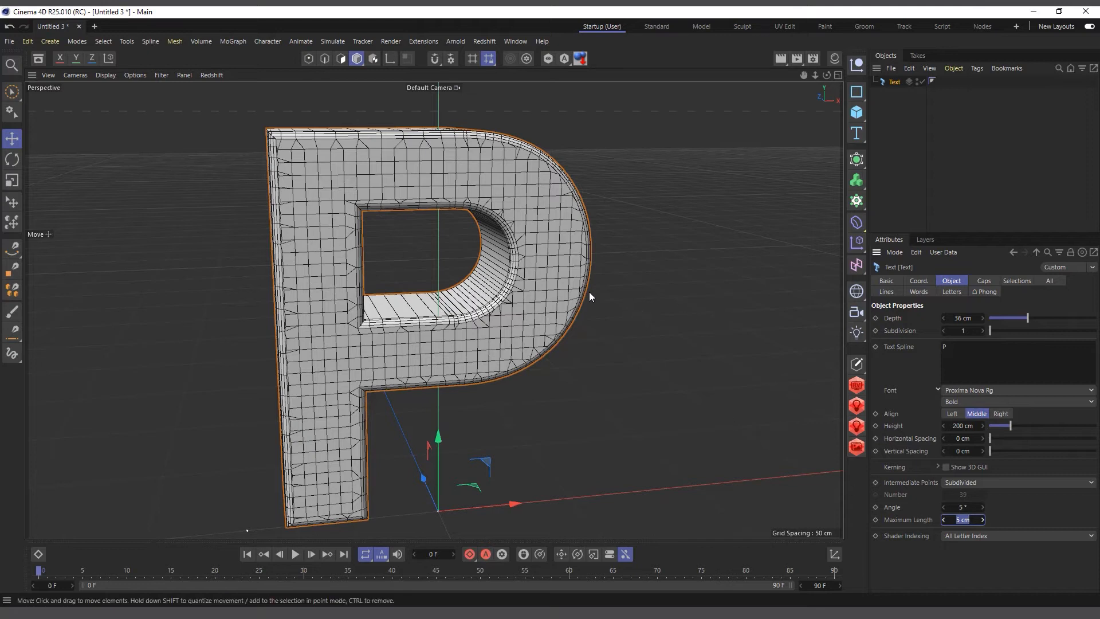
{"action": "type", "text": "4"}
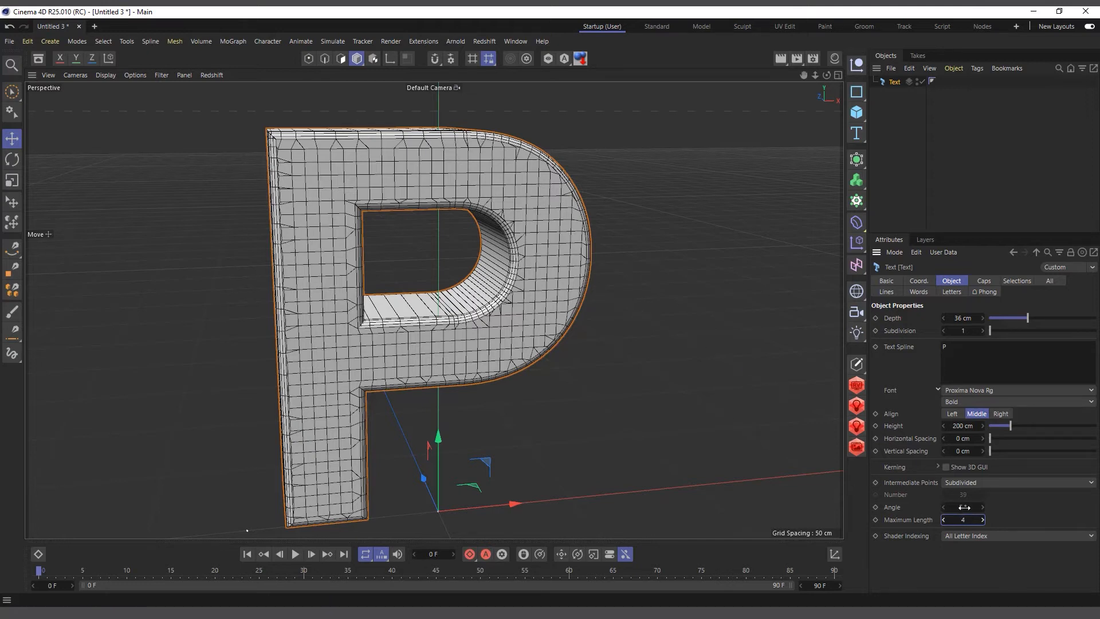
{"action": "key", "text": "Return"}
{"action": "scroll", "coordinate": [377, 154], "scroll_direction": "up", "scroll_amount": 2}
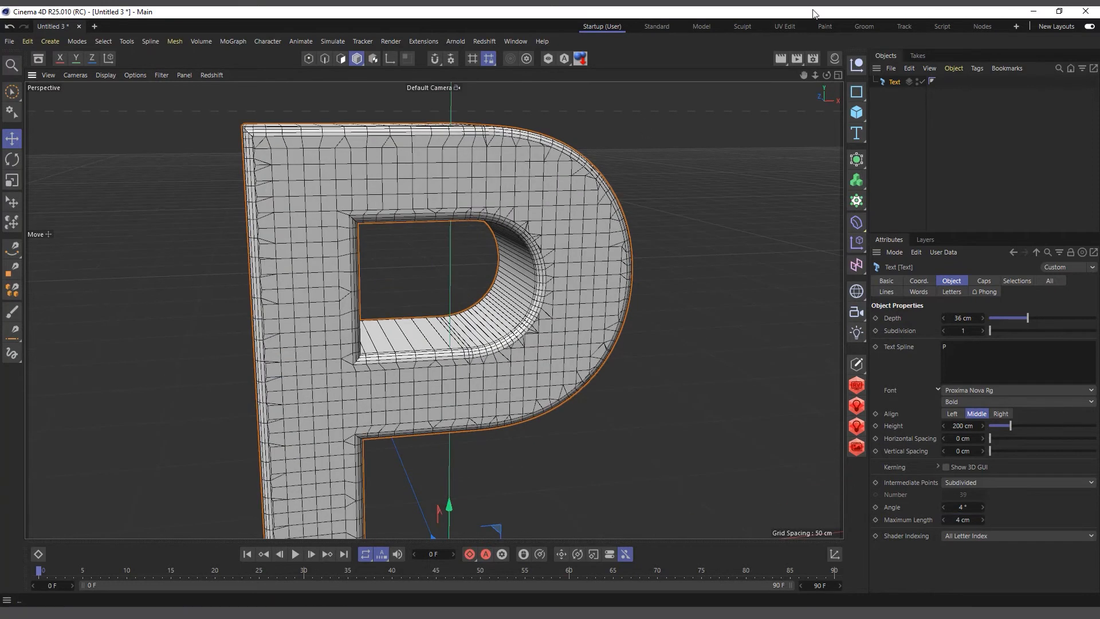
{"action": "left_click_drag", "start_coordinate": [827, 75], "coordinate": [788, 86]}
{"action": "scroll", "coordinate": [727, 189], "scroll_direction": "down", "scroll_amount": 2}
{"action": "scroll", "coordinate": [450, 194], "scroll_direction": "down", "scroll_amount": 3}
{"action": "scroll", "coordinate": [513, 190], "scroll_direction": "up", "scroll_amount": 1}
{"action": "mouse_move", "coordinate": [825, 76]}
{"action": "left_mouse_down"}
{"action": "mouse_move", "coordinate": [800, 80]}
{"action": "mouse_move", "coordinate": [814, 80]}
{"action": "left_mouse_up"}
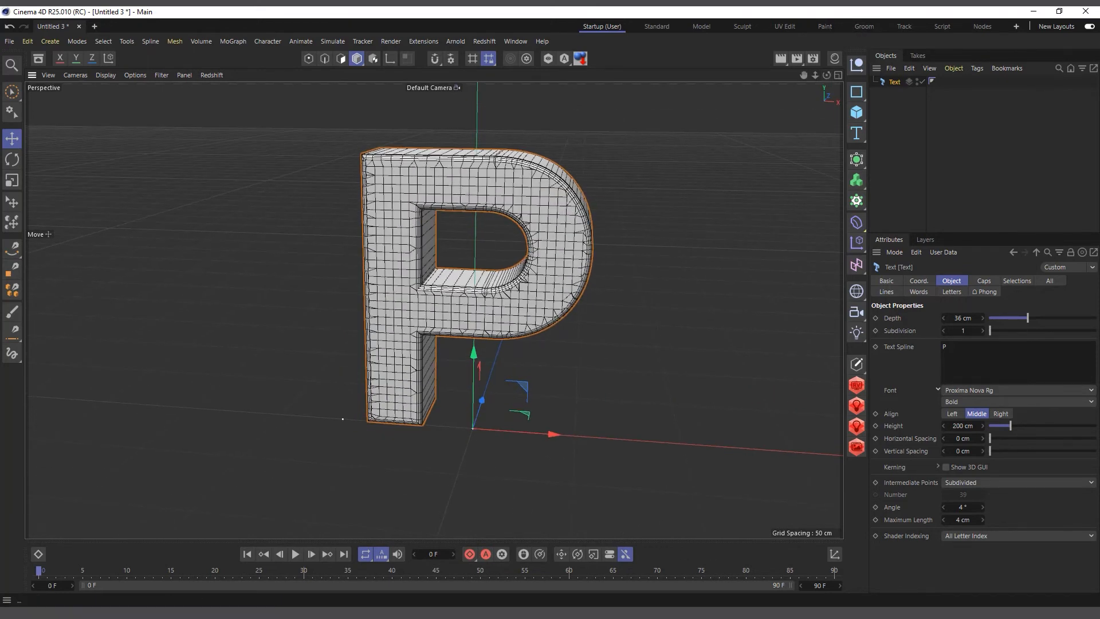
View the letter from the side and reduce the cap bevel size to 1.85 cm
{"action": "left_click", "coordinate": [983, 282]}
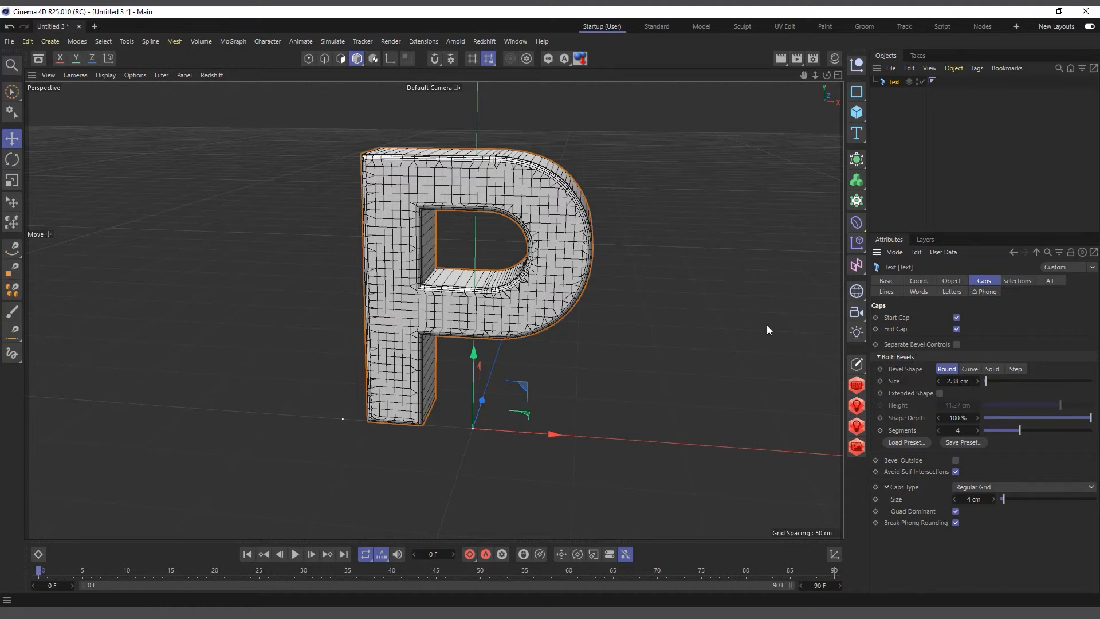
{"action": "scroll", "coordinate": [507, 153], "scroll_direction": "up", "scroll_amount": 2}
{"action": "left_click_drag", "start_coordinate": [826, 76], "coordinate": [751, 72]}
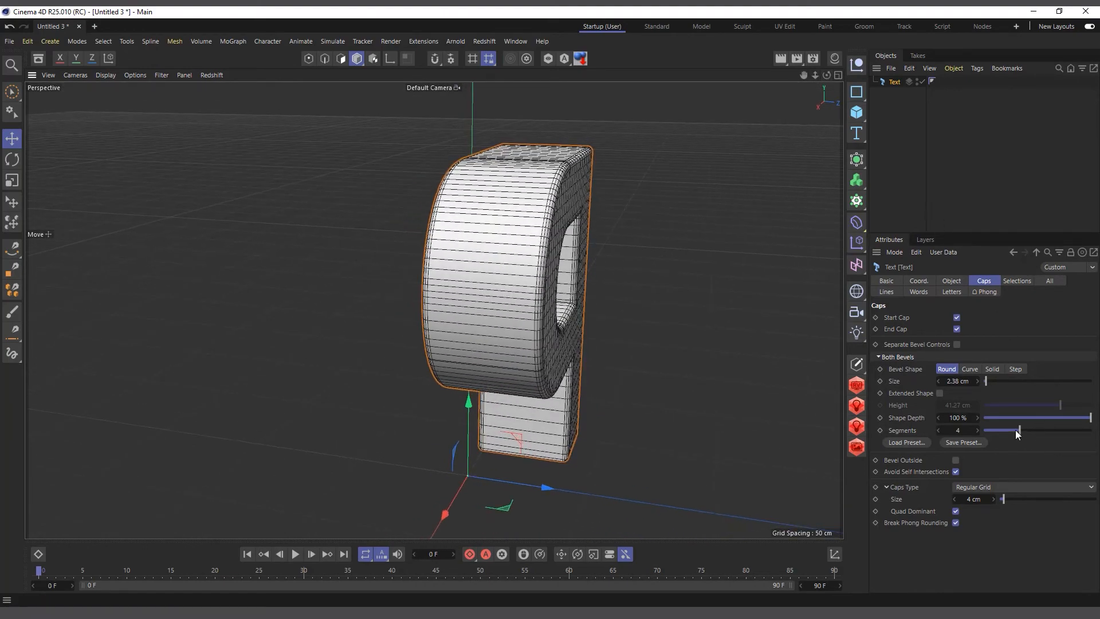
{"action": "left_click_drag", "start_coordinate": [989, 384], "coordinate": [985, 384]}
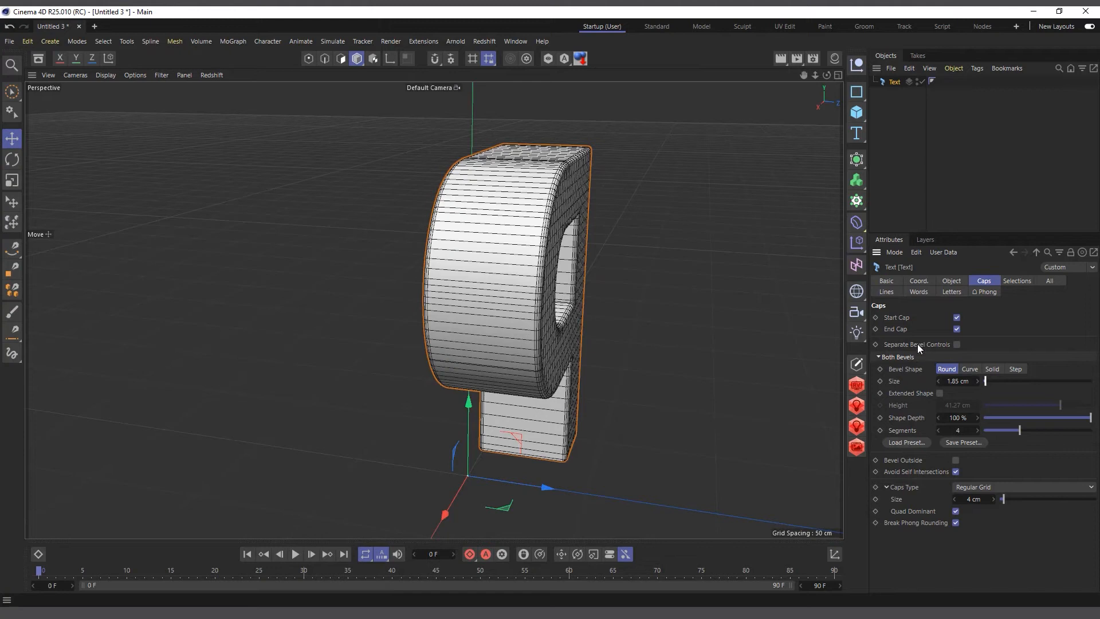
Enable Separate Bevel Controls and review the start bevel's settings while viewing the beveled side of the letter
{"action": "left_click", "coordinate": [907, 357]}
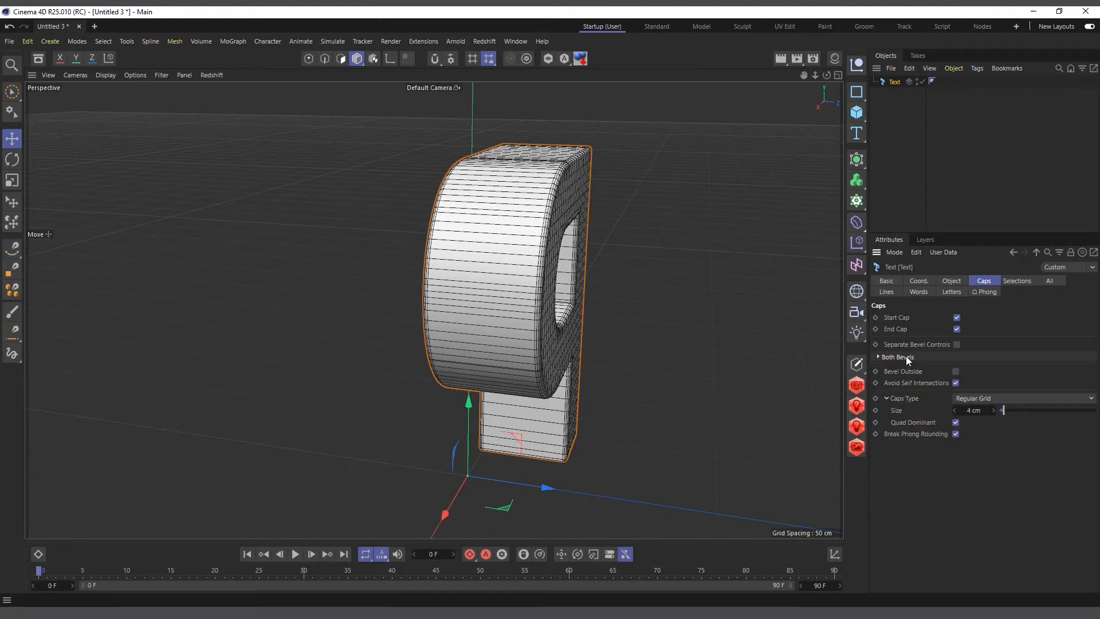
{"action": "left_click", "coordinate": [956, 345]}
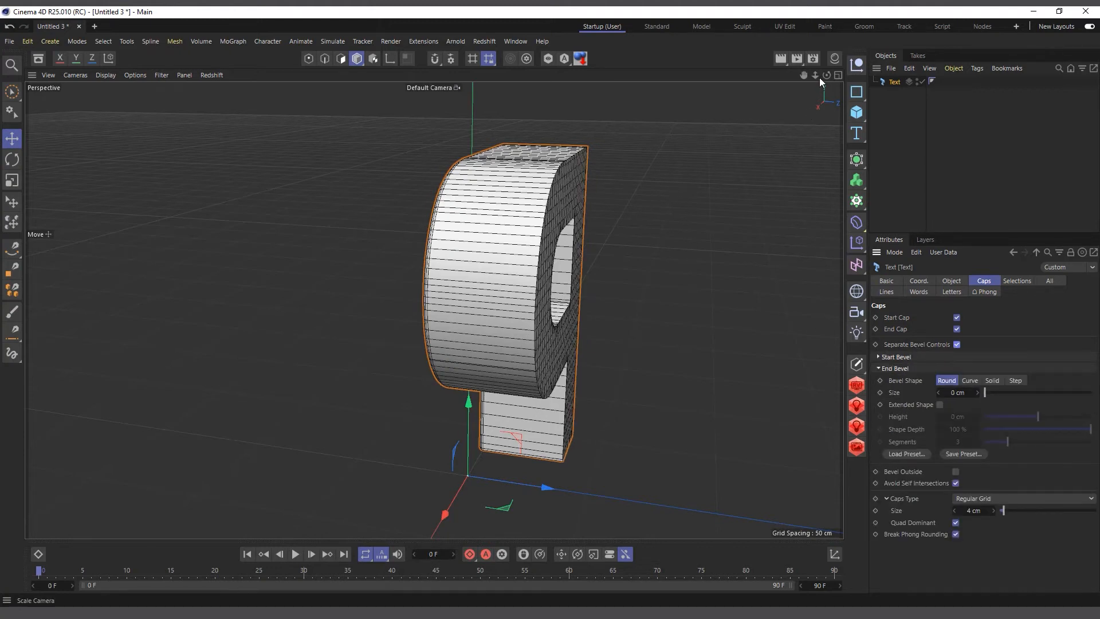
{"action": "left_click_drag", "start_coordinate": [826, 76], "coordinate": [904, 107]}
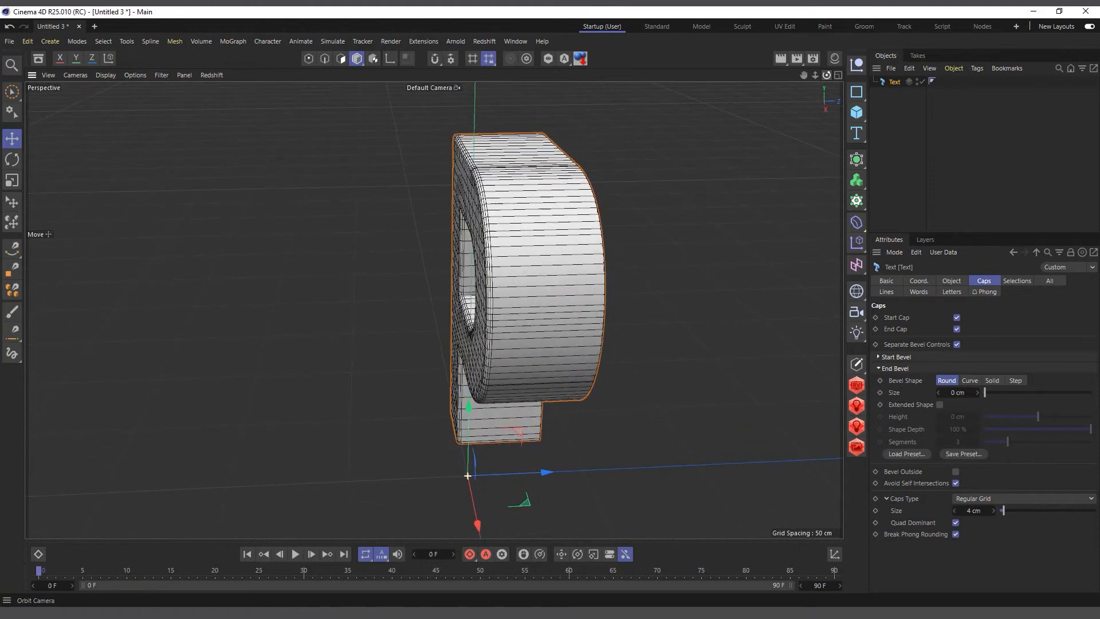
{"action": "left_click", "coordinate": [905, 358]}
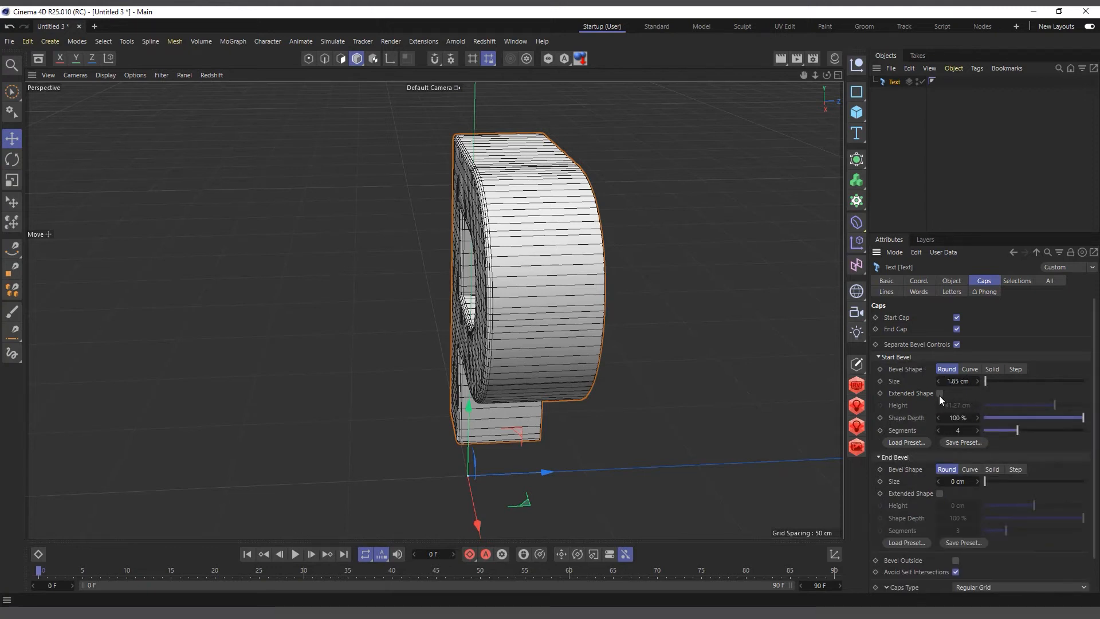
{"action": "left_click", "coordinate": [924, 357]}
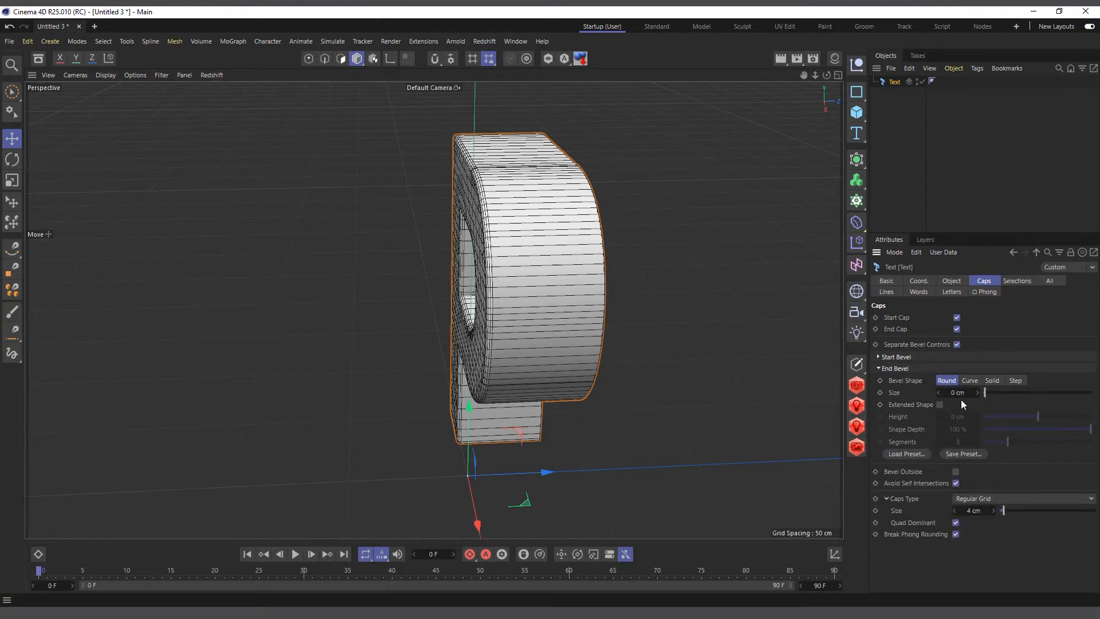
Set the Text object's start bevel size to 0 cm
{"action": "left_click", "coordinate": [902, 368]}
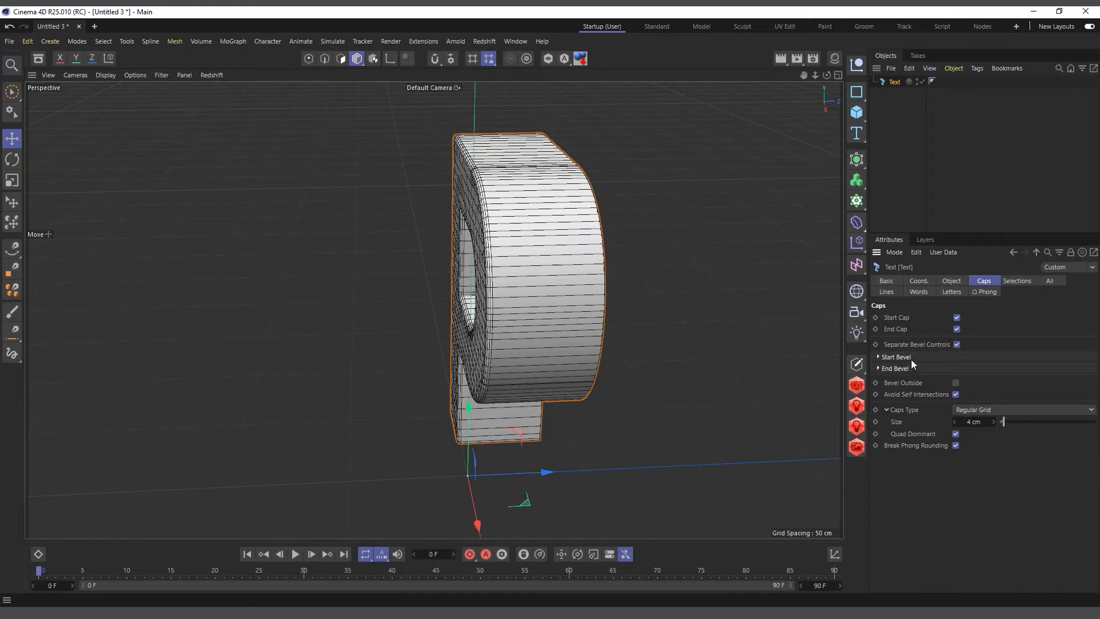
{"action": "left_click", "coordinate": [911, 358]}
{"action": "left_click_drag", "start_coordinate": [984, 380], "coordinate": [961, 380]}
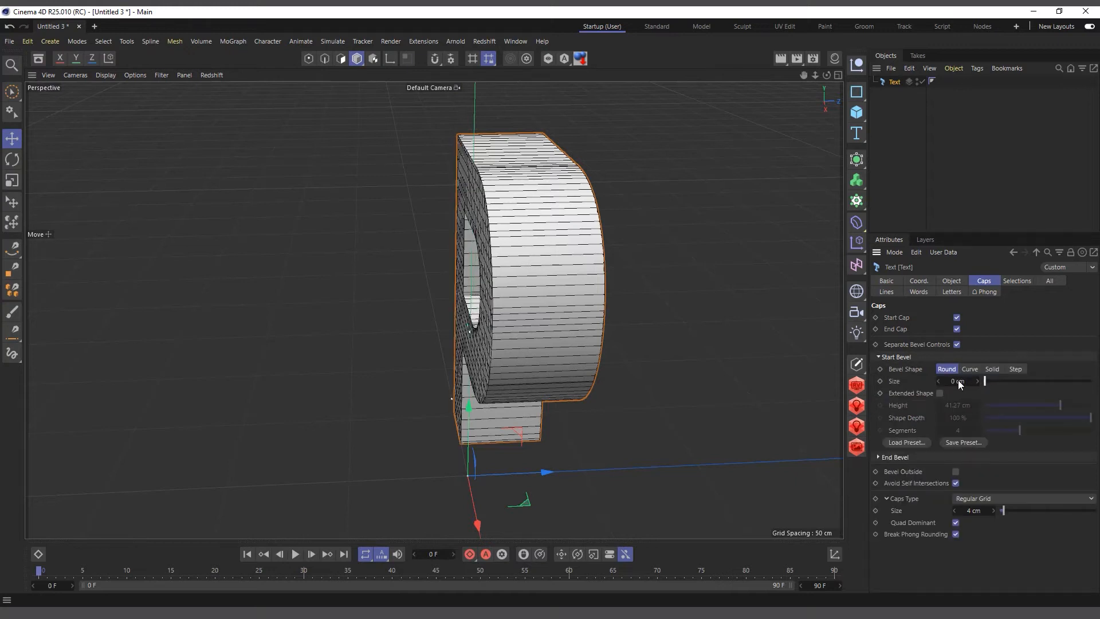
Set the end bevel size to about 5.03 cm and view the letter from the back edge and the front
{"action": "left_click", "coordinate": [910, 355]}
{"action": "left_click", "coordinate": [937, 370]}
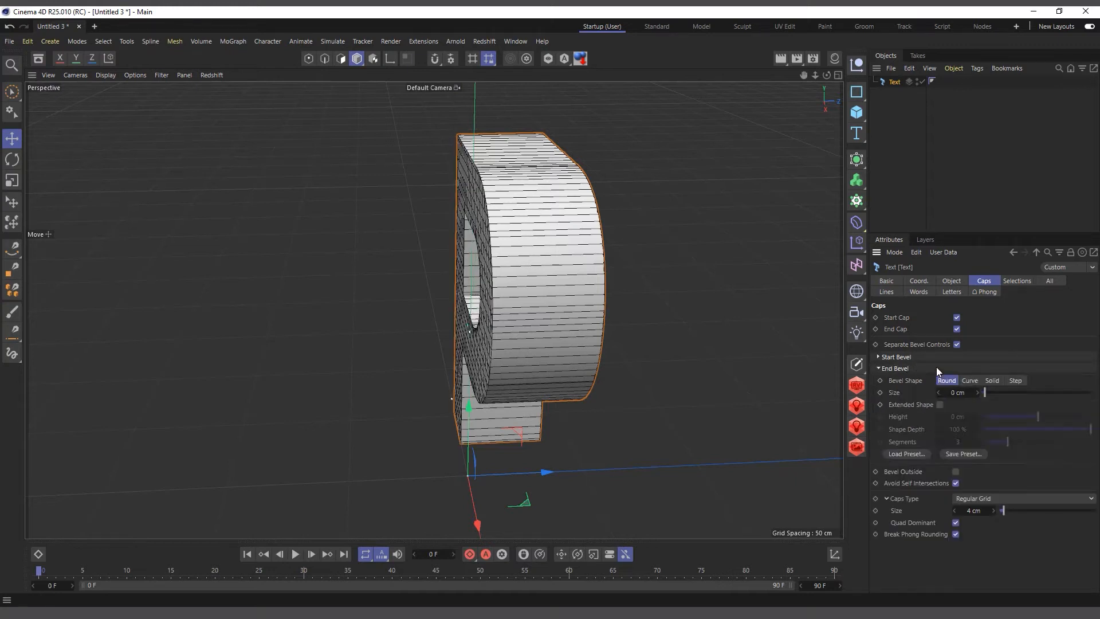
{"action": "left_click_drag", "start_coordinate": [988, 389], "coordinate": [988, 392]}
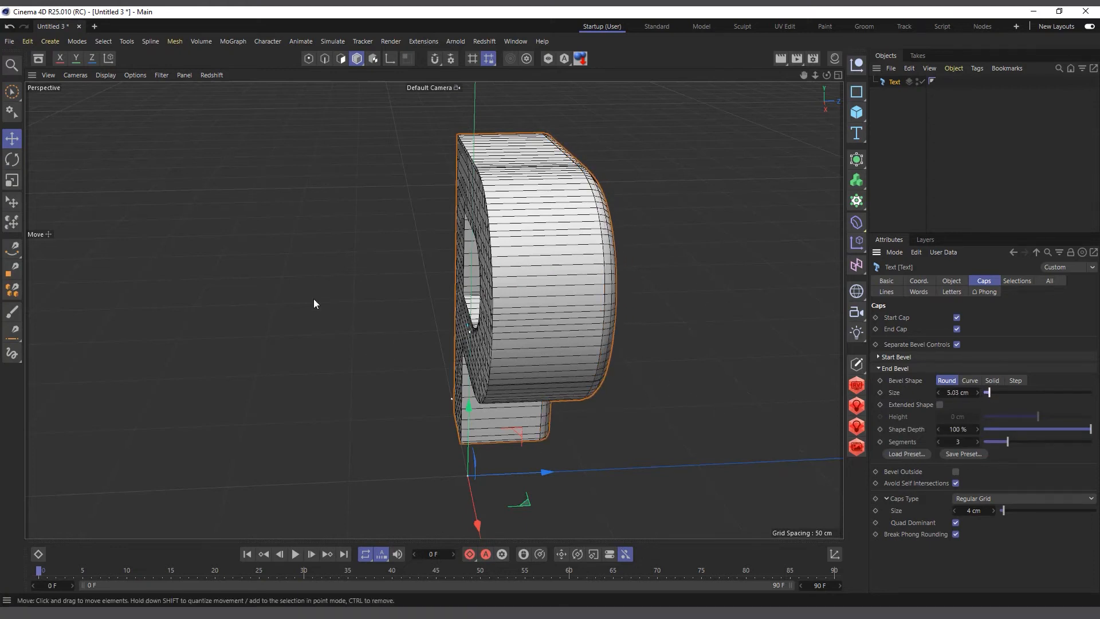
{"action": "left_click_drag", "start_coordinate": [827, 75], "coordinate": [745, 77]}
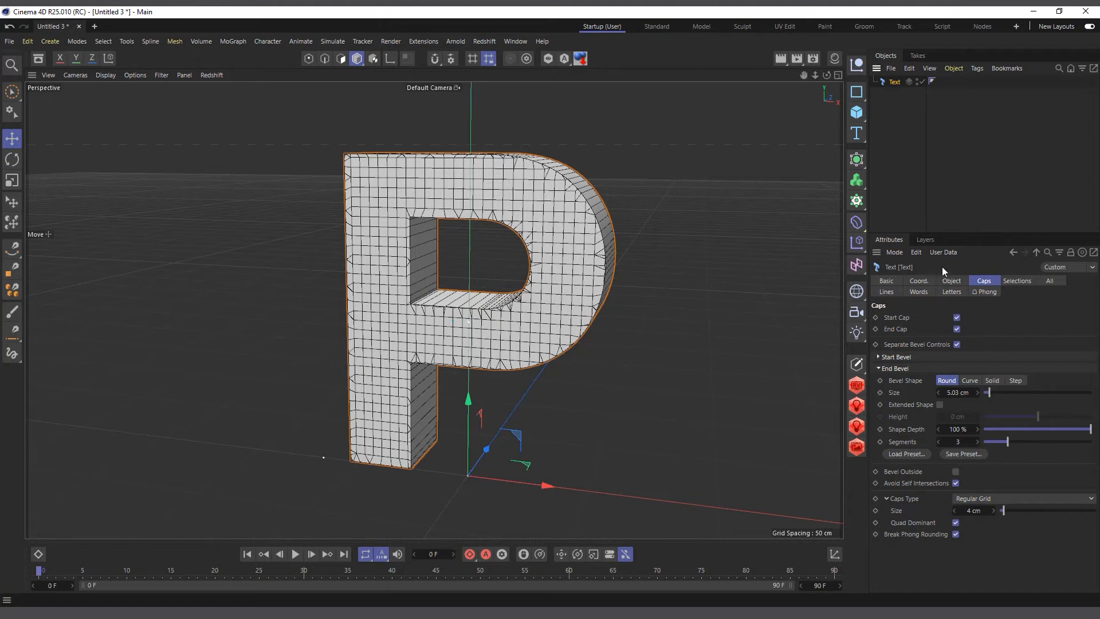
Extend the text spline from the single letter to "PIxelAffair" and frame the whole word from the front
{"action": "left_click", "coordinate": [953, 280]}
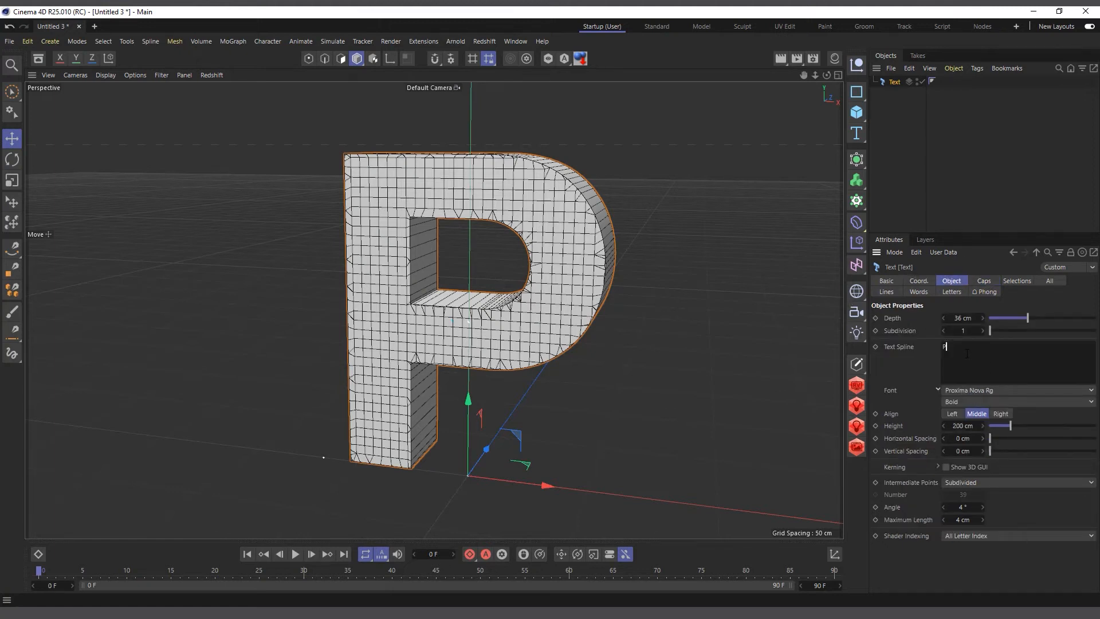
{"action": "type", "text": "ix"}
{"action": "type", "text": "e"}
{"action": "type", "text": "lAfa"}
{"action": "type", "text": "ir"}
{"action": "type", "text": "f"}
{"action": "left_click", "coordinate": [1074, 300]}
{"action": "scroll", "coordinate": [573, 290], "scroll_direction": "down", "scroll_amount": 4}
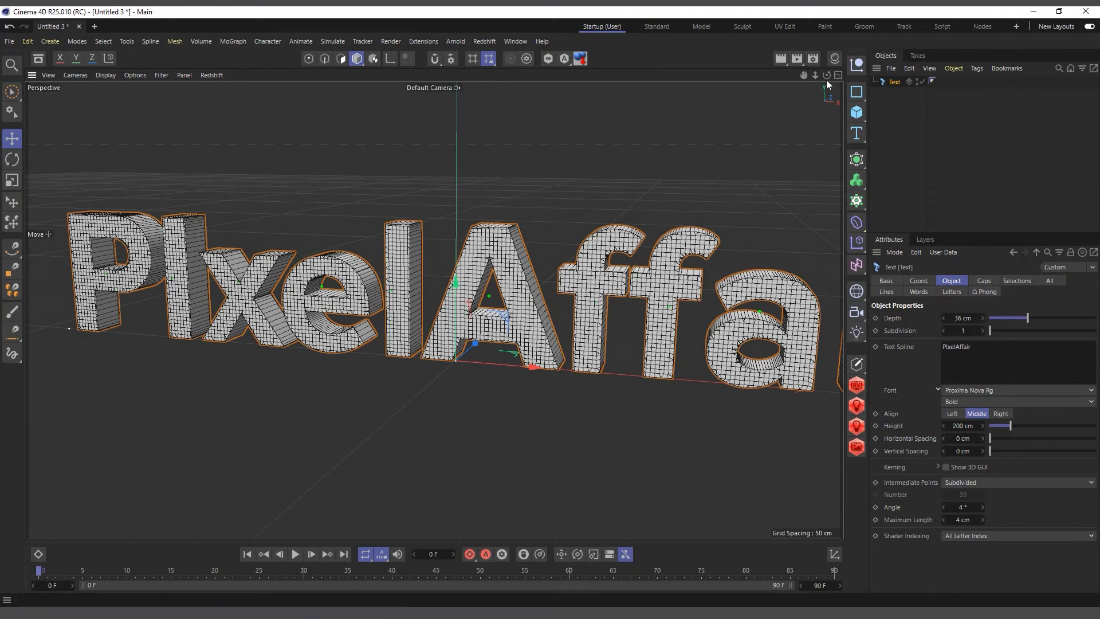
{"action": "left_click_drag", "start_coordinate": [827, 75], "coordinate": [813, 78]}
{"action": "scroll", "coordinate": [634, 314], "scroll_direction": "down", "scroll_amount": 5}
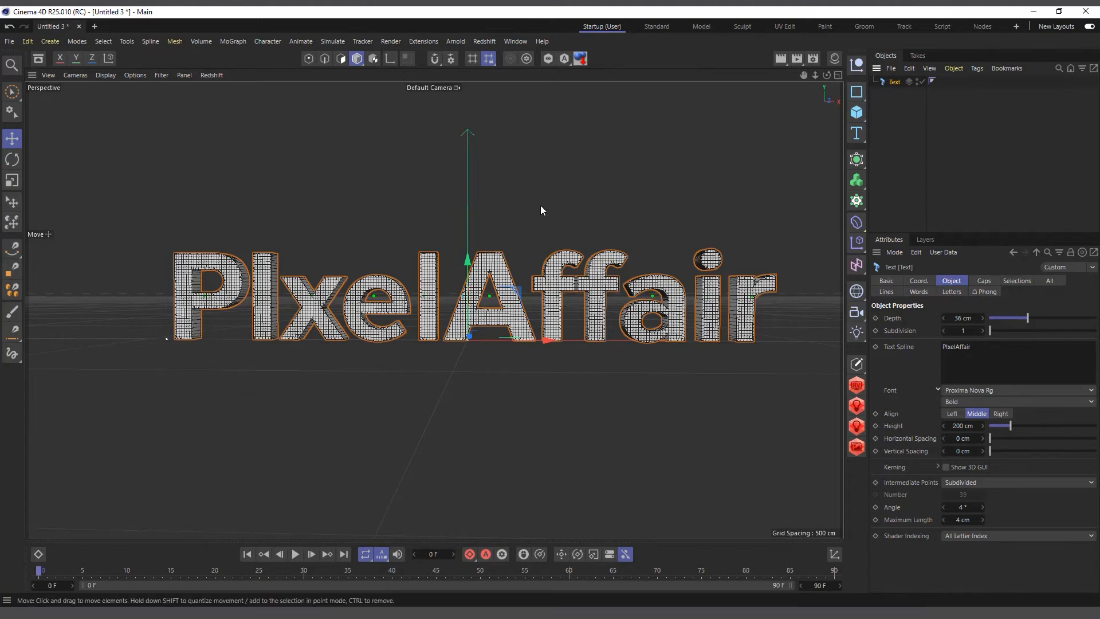
Add a MoGraph Plain effector to the selected text
{"action": "left_click", "coordinate": [225, 42]}
{"action": "mouse_move", "coordinate": [250, 60]}
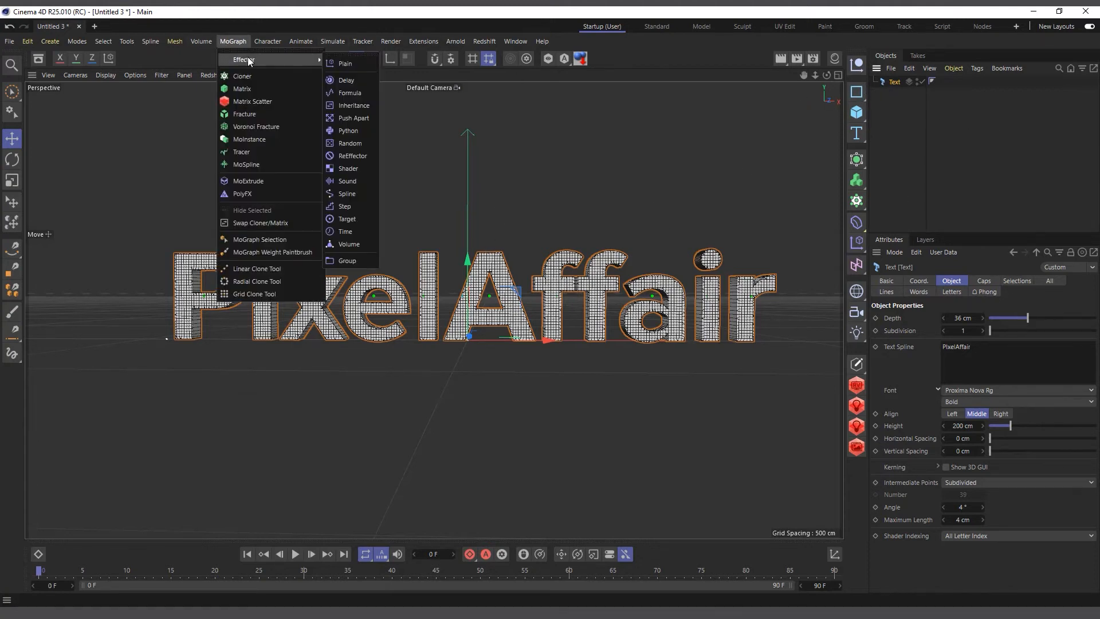
{"action": "left_click", "coordinate": [348, 64]}
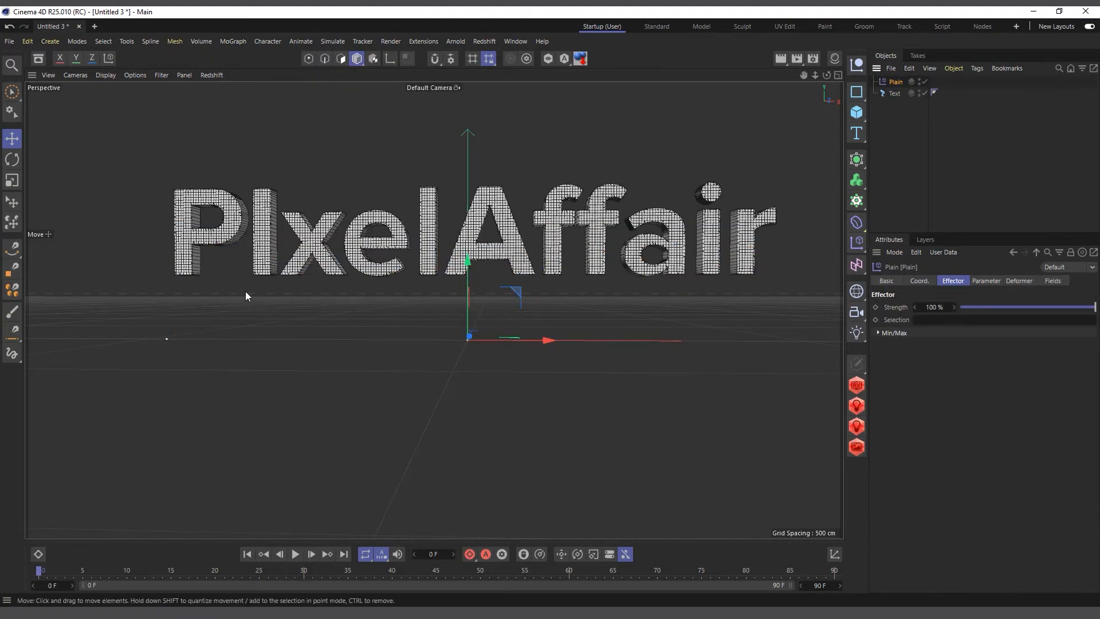
Correct the text to "PixelAffair" with a lowercase i and place the Plain effector below the Text object in the hierarchy
{"action": "left_click", "coordinate": [894, 93]}
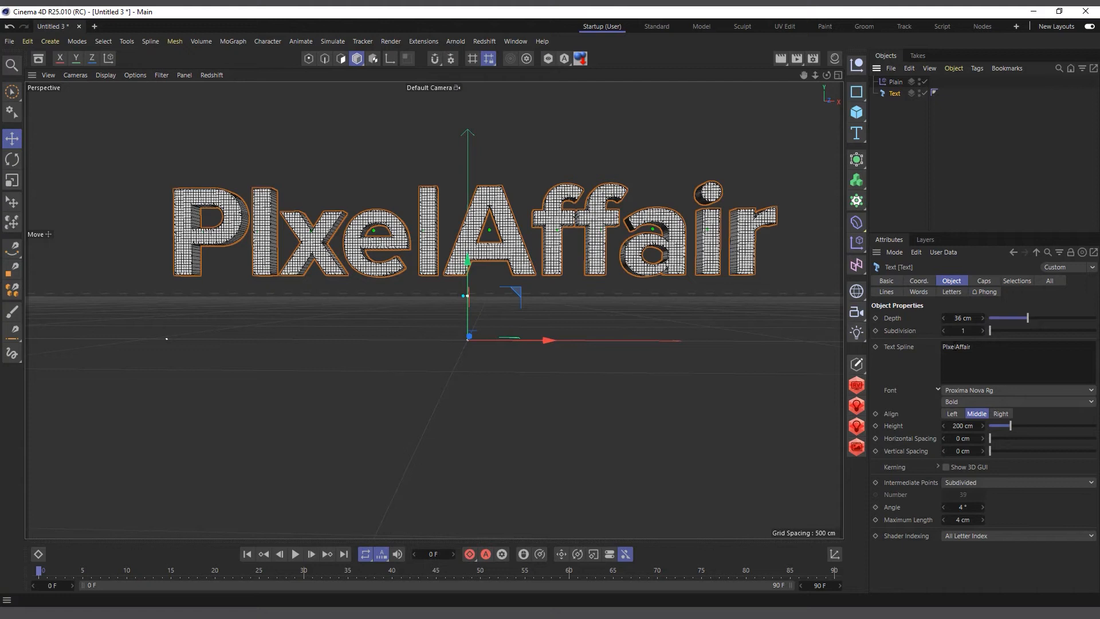
{"action": "left_click", "coordinate": [944, 346]}
{"action": "type", "text": "Pi"}
{"action": "left_click", "coordinate": [914, 366]}
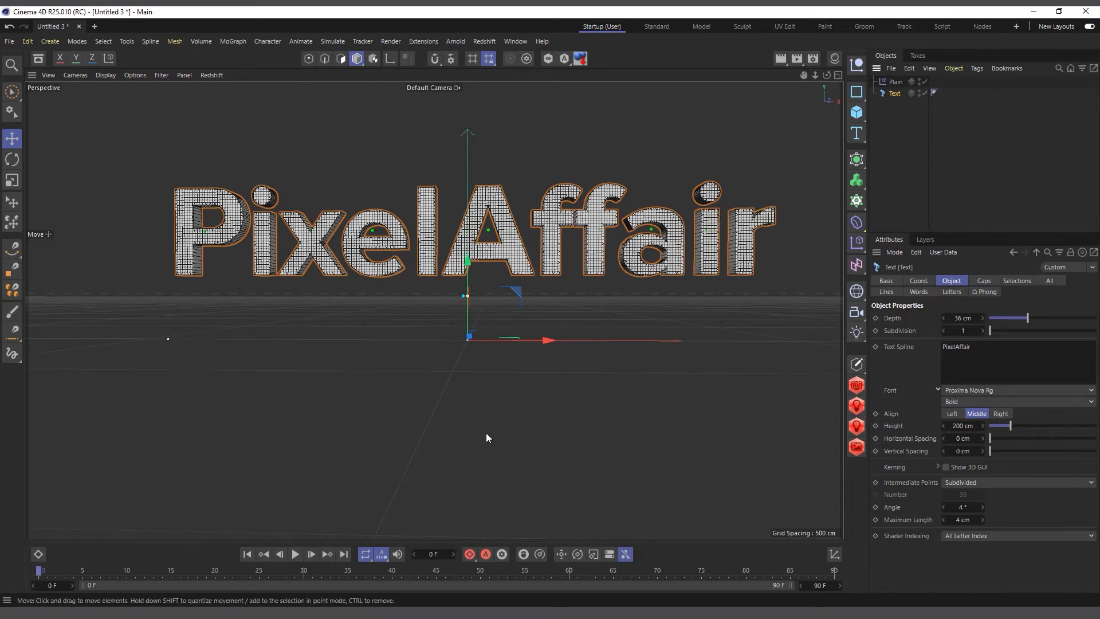
{"action": "left_click_drag", "start_coordinate": [895, 82], "coordinate": [896, 101]}
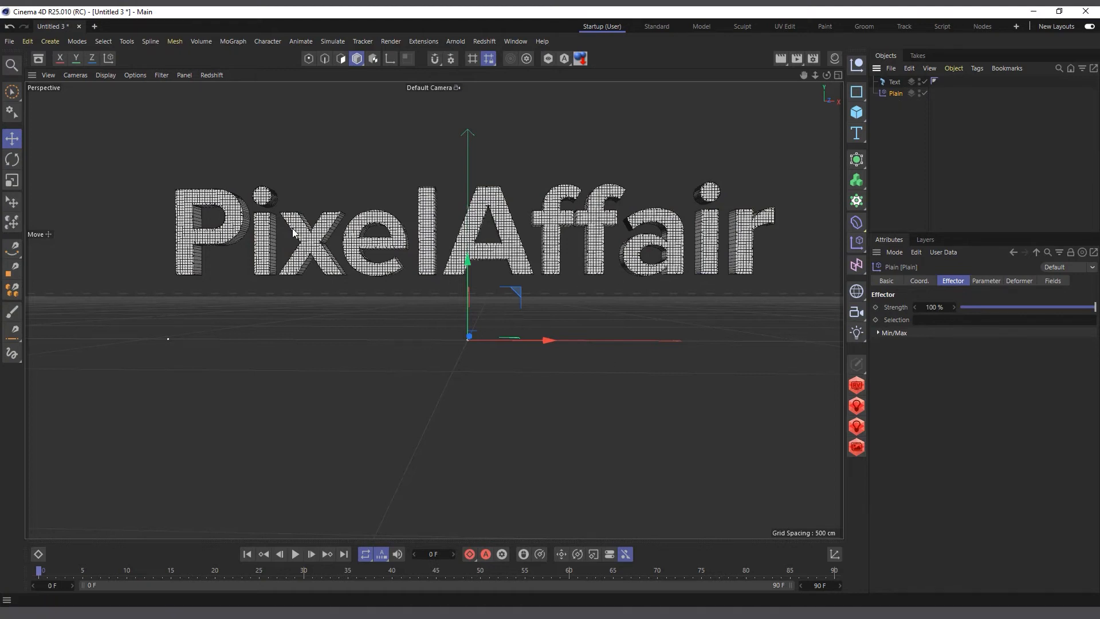
Add a Linear Field to the Plain effector and move it along X to before the first letter
{"action": "left_click", "coordinate": [993, 281]}
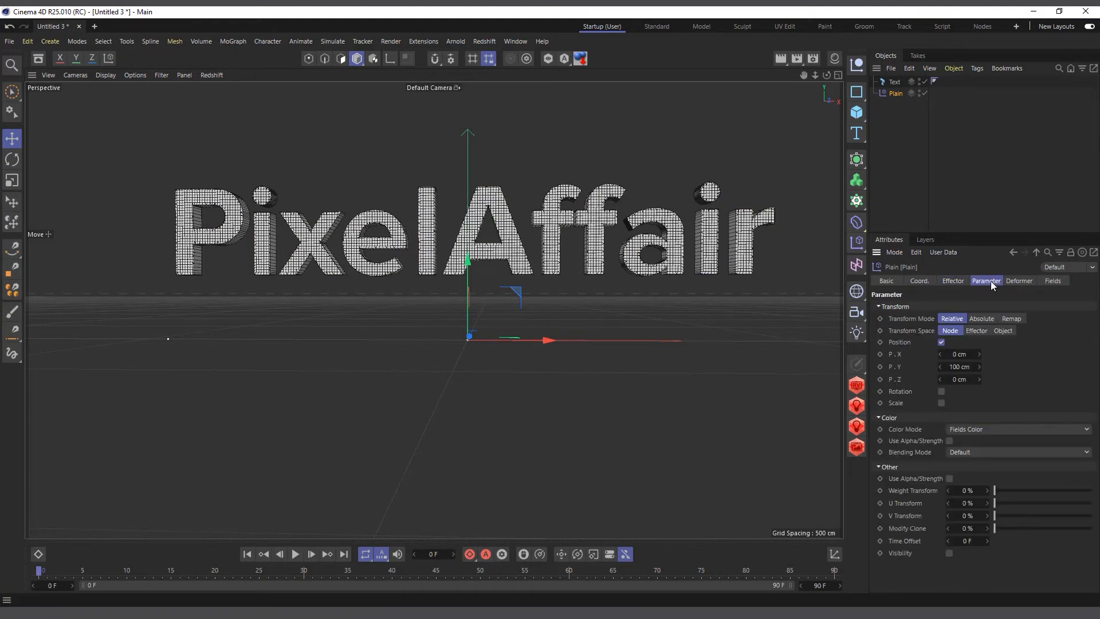
{"action": "left_click", "coordinate": [1055, 281]}
{"action": "left_click", "coordinate": [898, 393]}
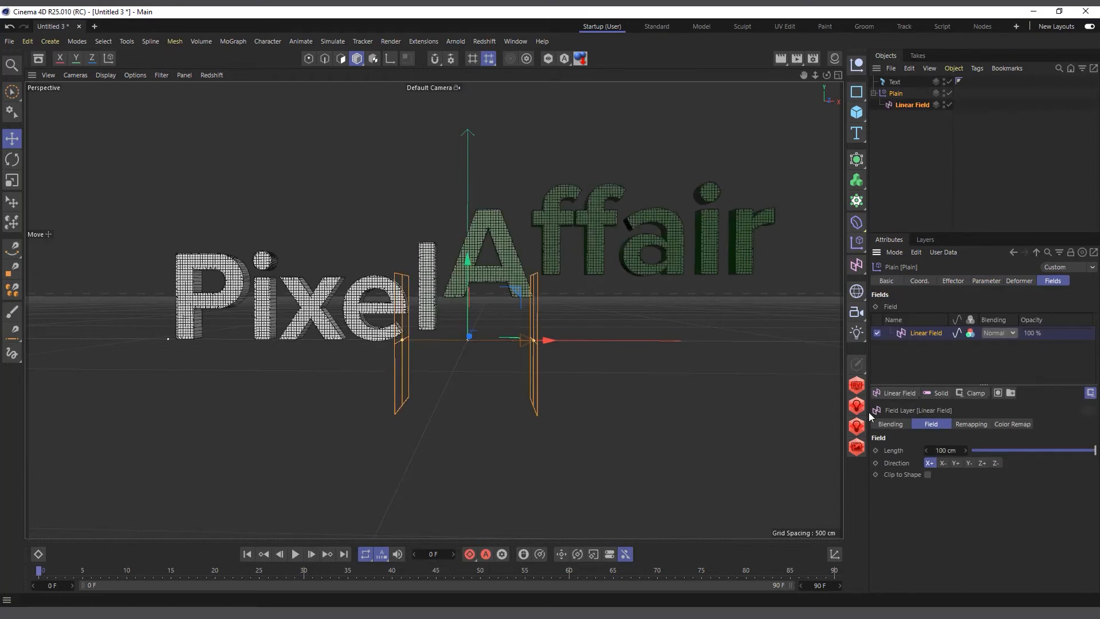
{"action": "left_click_drag", "start_coordinate": [548, 342], "coordinate": [169, 339]}
Enable Scale with Uniform Scale on the Plain effector and set the scale to -1
{"action": "left_click", "coordinate": [986, 281]}
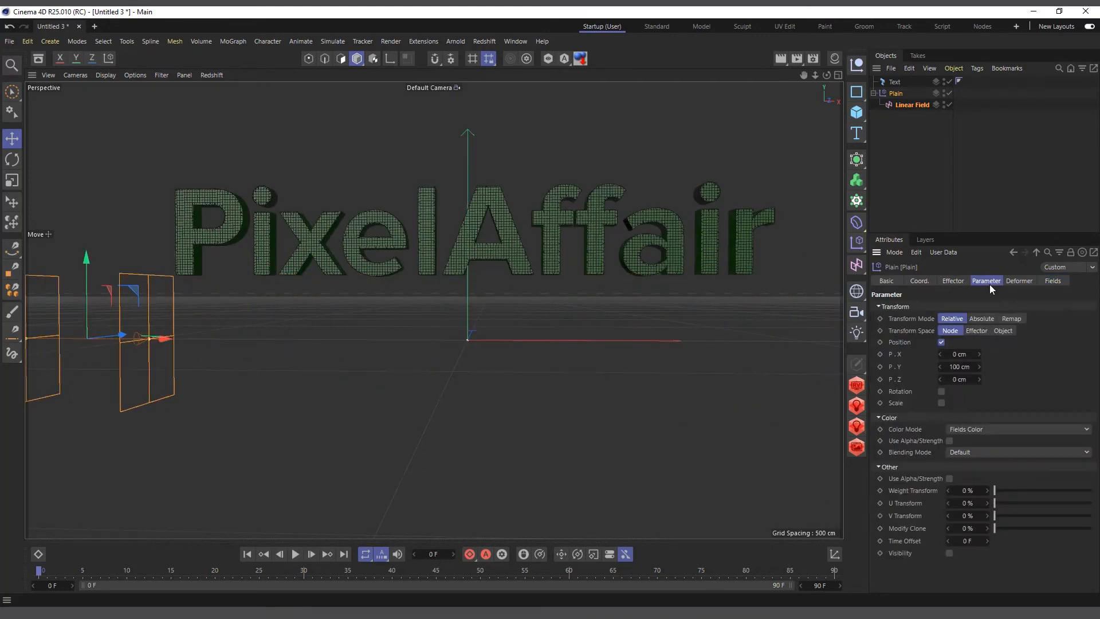
{"action": "left_click", "coordinate": [942, 403]}
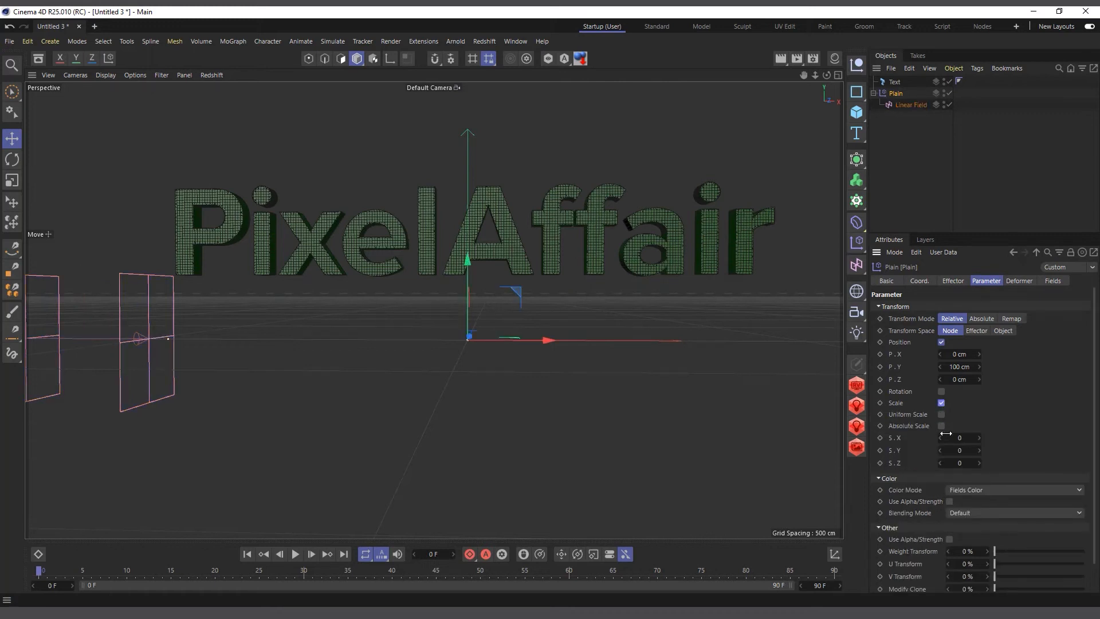
{"action": "left_click", "coordinate": [960, 437]}
{"action": "type", "text": "-"}
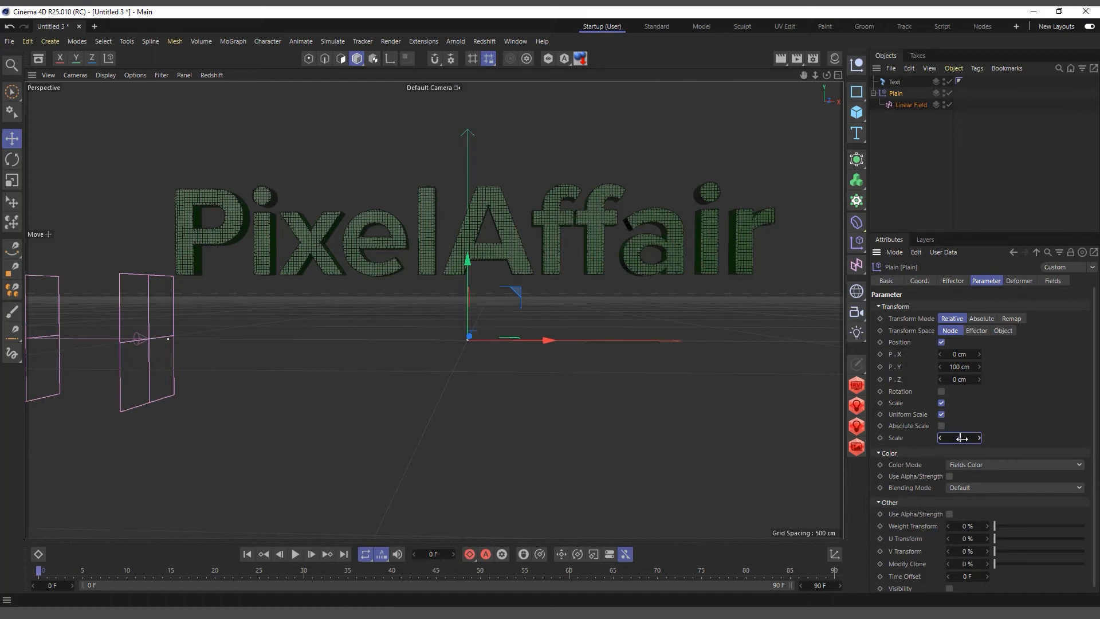
{"action": "type", "text": "1"}
{"action": "key", "text": "Return"}
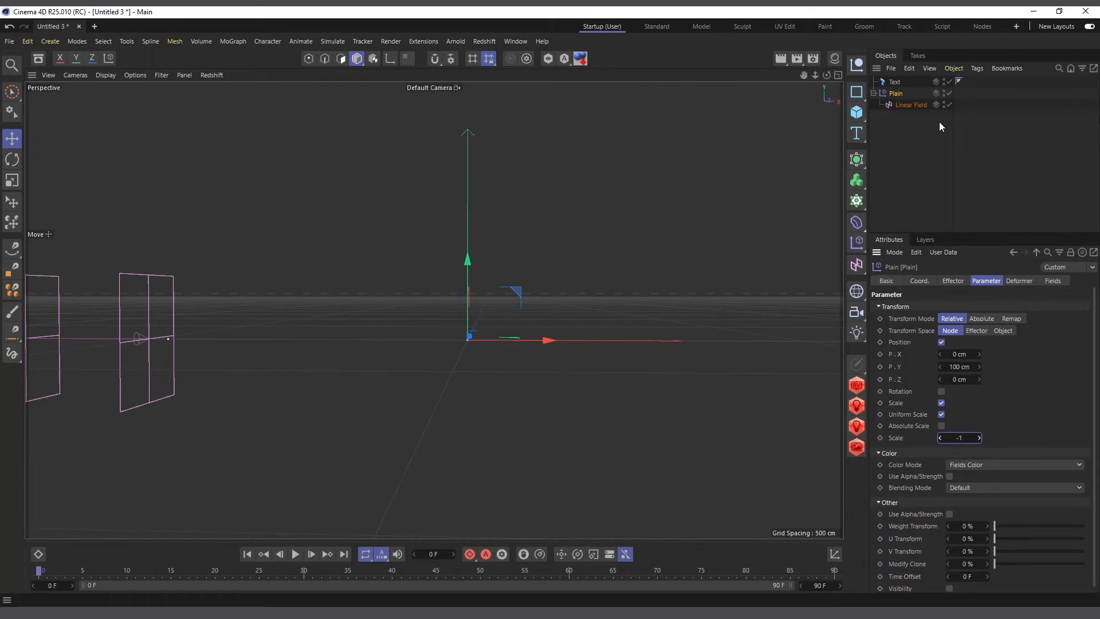
Shorten the Linear Field to about 67.5 cm and move it along X across the word to its last letter
{"action": "left_click", "coordinate": [919, 107]}
{"action": "left_click_drag", "start_coordinate": [169, 338], "coordinate": [561, 271]}
{"action": "left_click_drag", "start_coordinate": [534, 341], "coordinate": [831, 340]}
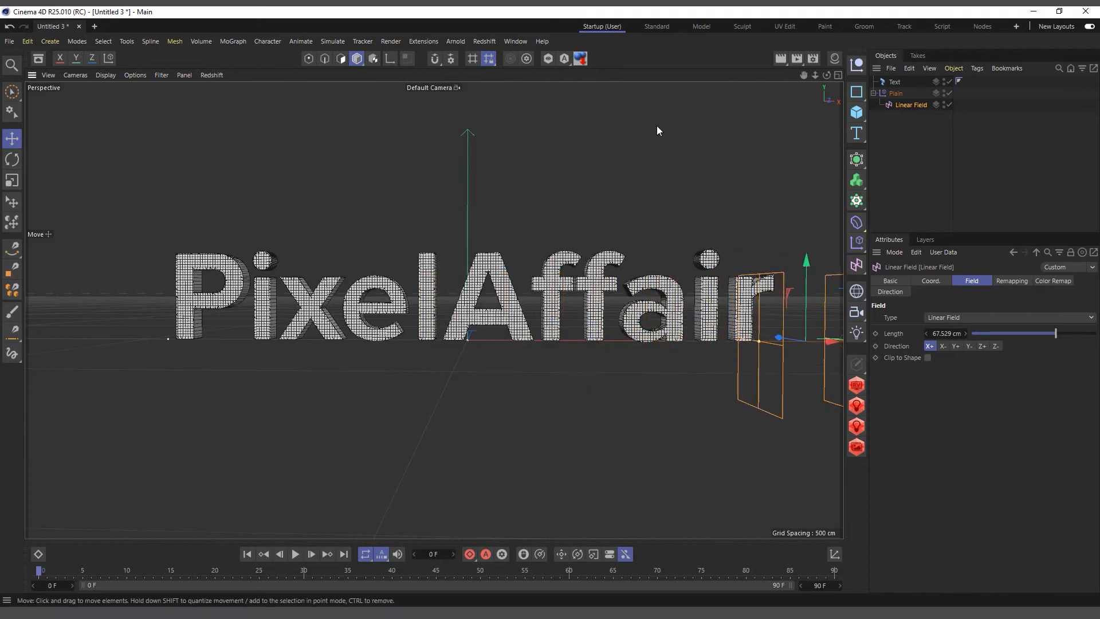
Examine the Text object's Letters settings to see how the Plain effector is assigned
{"action": "left_click", "coordinate": [894, 82]}
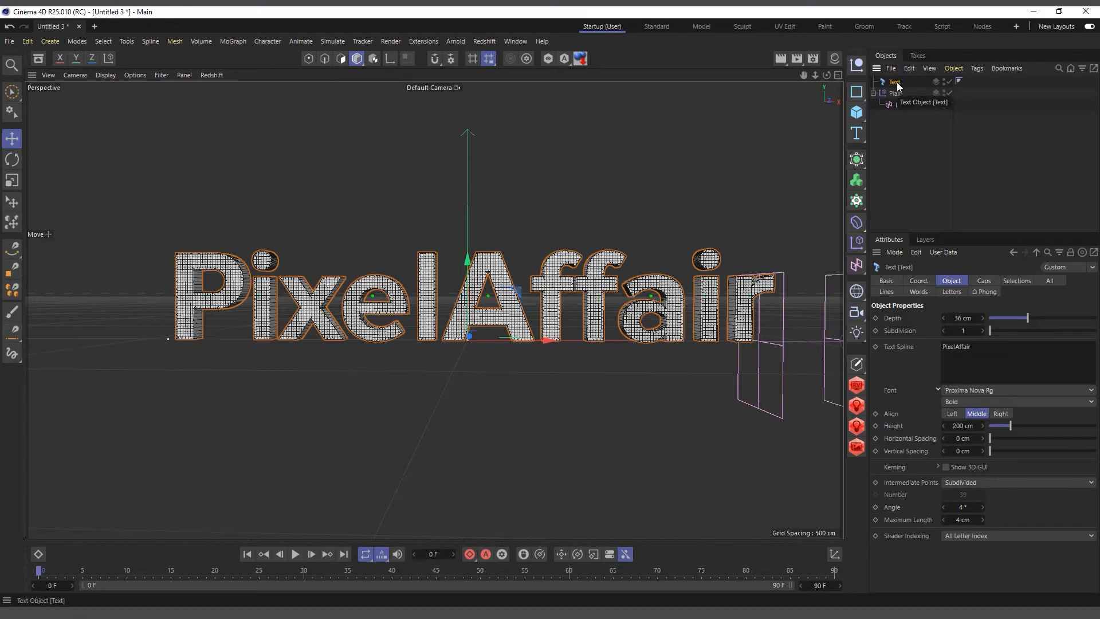
{"action": "left_click", "coordinate": [952, 293]}
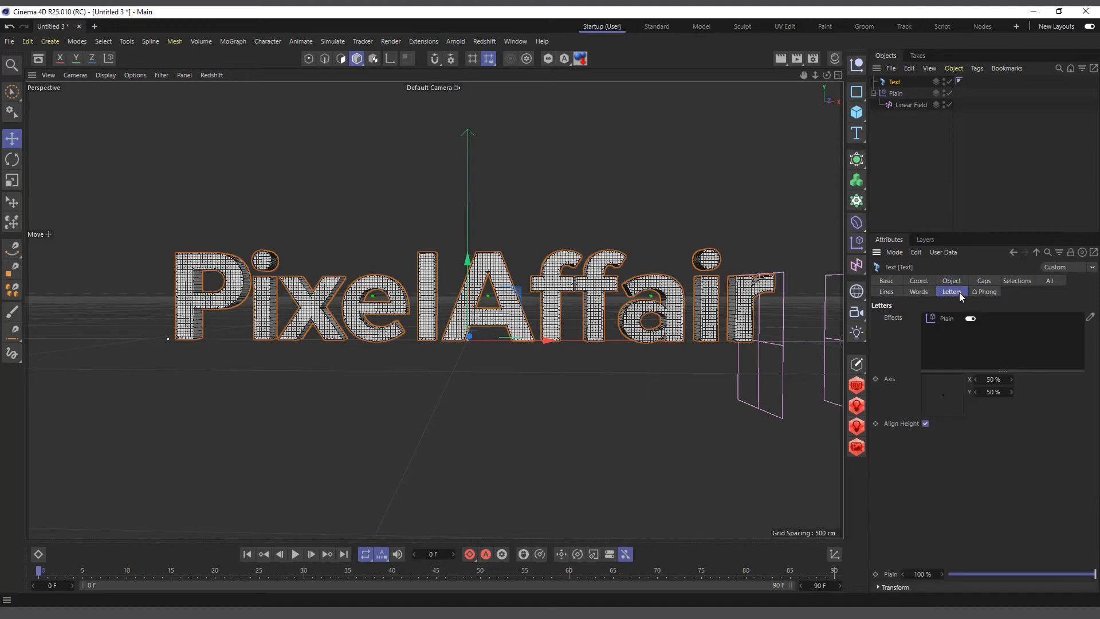
{"action": "scroll", "coordinate": [181, 369], "scroll_direction": "down", "scroll_amount": 3}
{"action": "scroll", "coordinate": [229, 369], "scroll_direction": "up", "scroll_amount": 3}
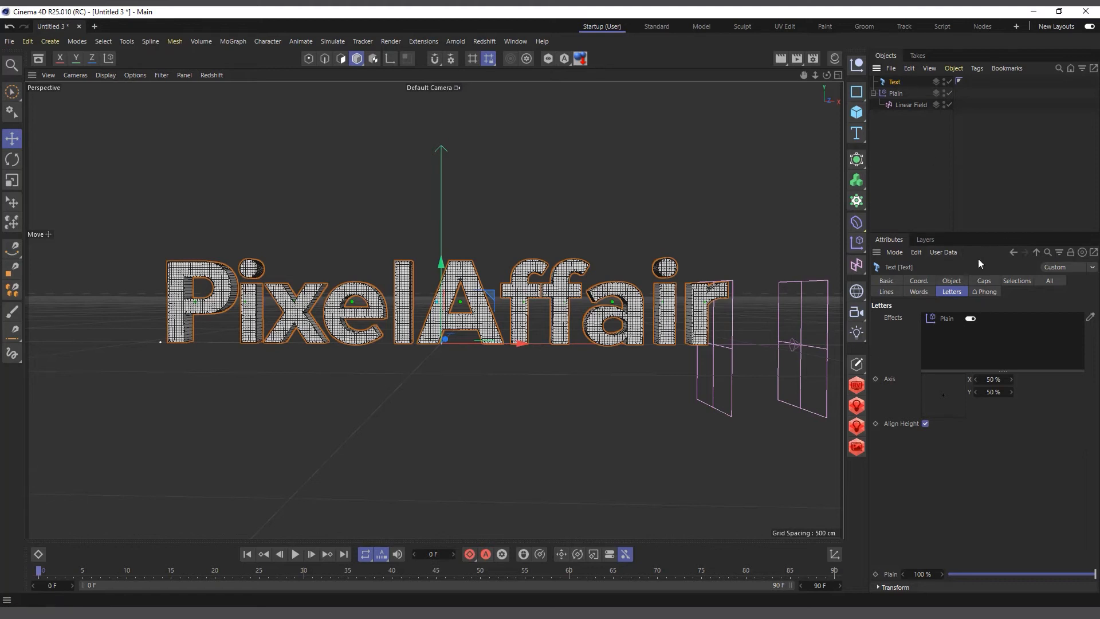
Change the text to three lines reading "Pixel Affair", "is Great" and "place to be"
{"action": "left_click", "coordinate": [952, 282]}
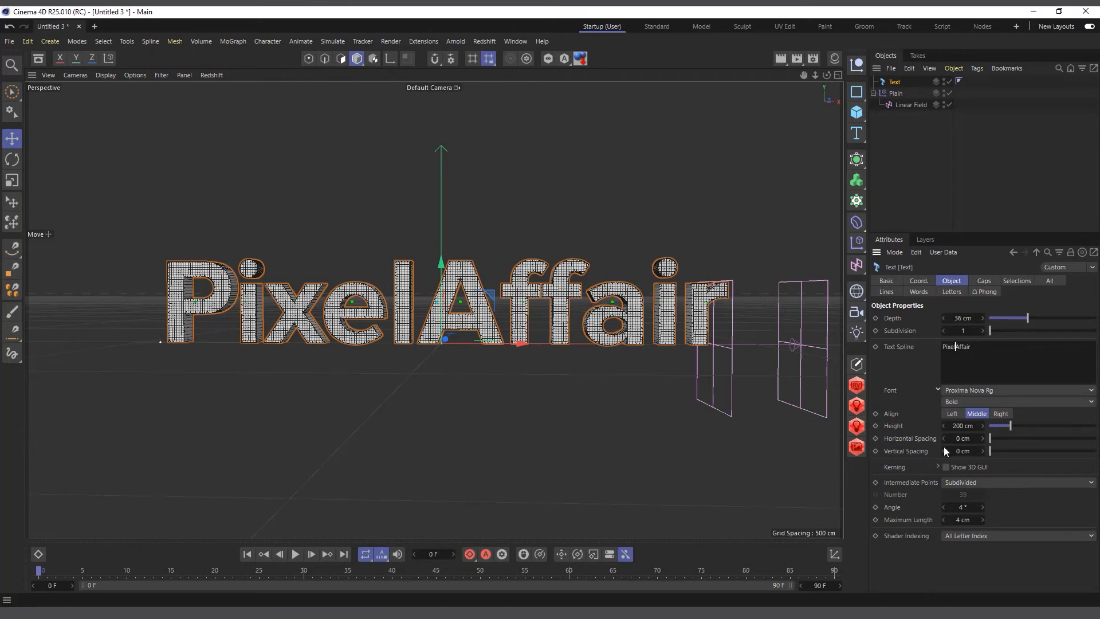
{"action": "type", "text": "Affa"}
{"action": "type", "text": "ir is"}
{"action": "type", "text": " Great "}
{"action": "type", "text": "place to be"}
{"action": "left_click", "coordinate": [418, 339]}
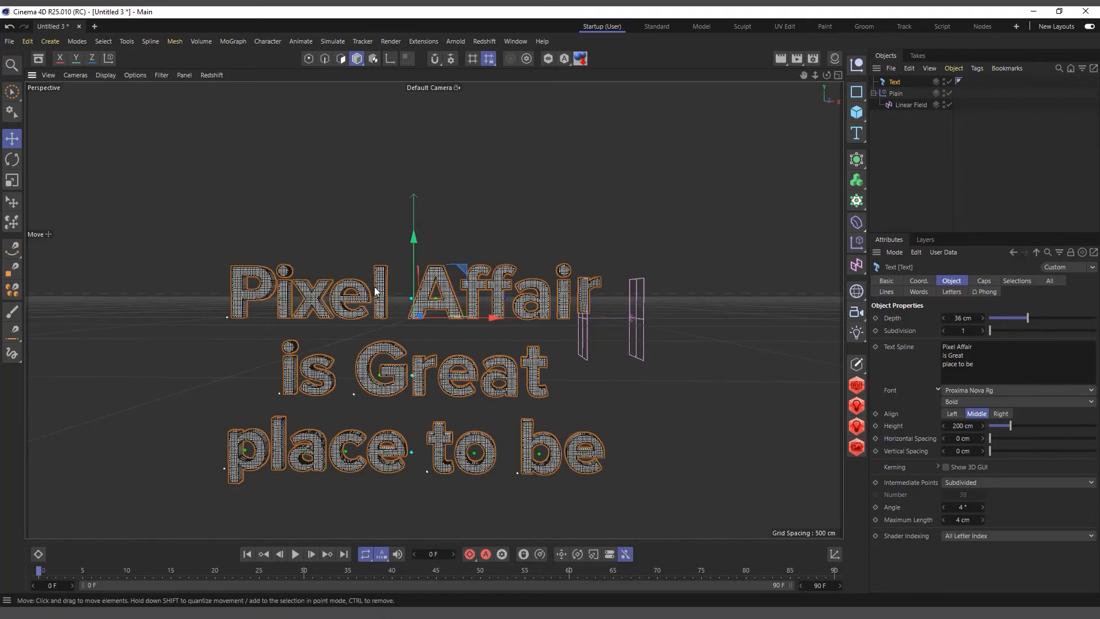
Sweep the Linear Field across the three lines along X, leave it beyond the line ends, and centre the view on the text
{"action": "left_click", "coordinate": [908, 104]}
{"action": "left_click_drag", "start_coordinate": [424, 352], "coordinate": [761, 389]}
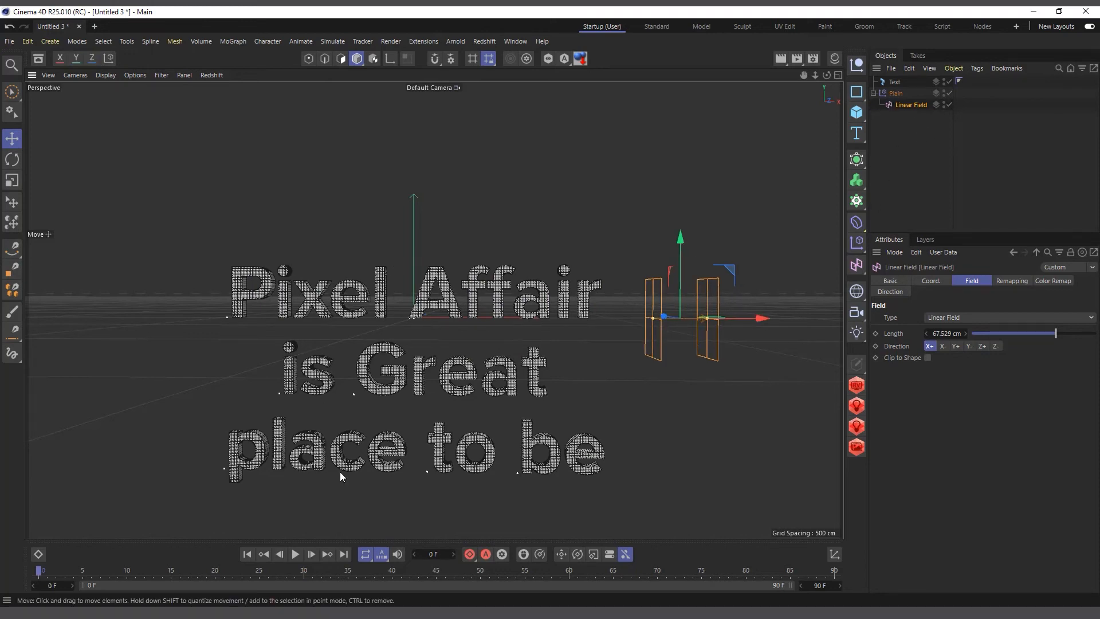
{"action": "left_click_drag", "start_coordinate": [803, 75], "coordinate": [963, 120]}
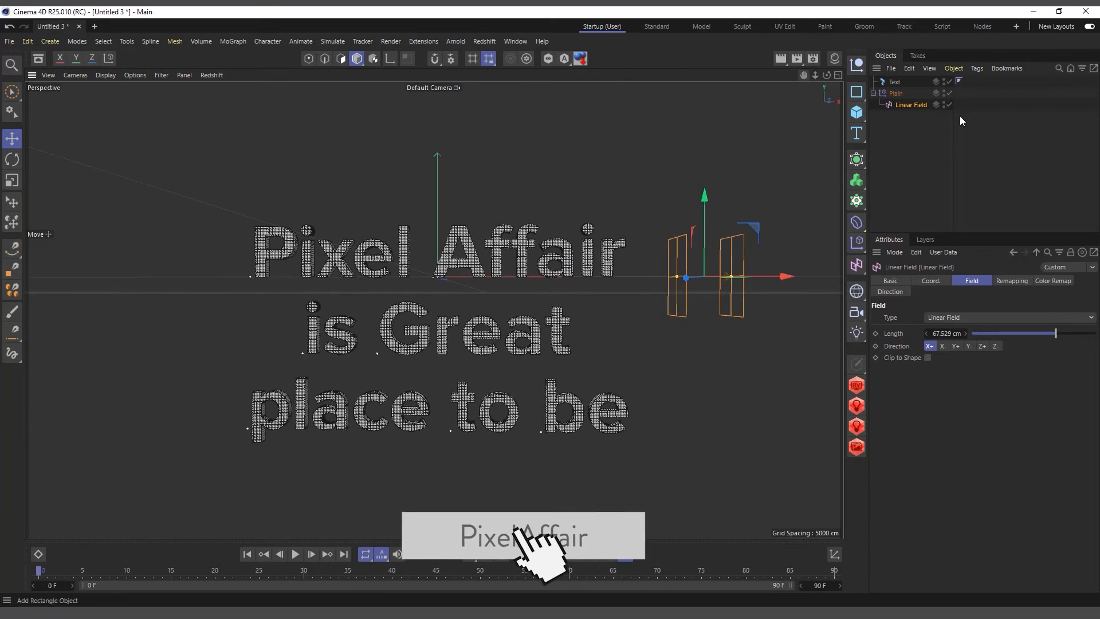
Switch the Plain effector from acting on letters to words and test it by sweeping the Linear Field across the text
{"action": "left_click", "coordinate": [895, 82]}
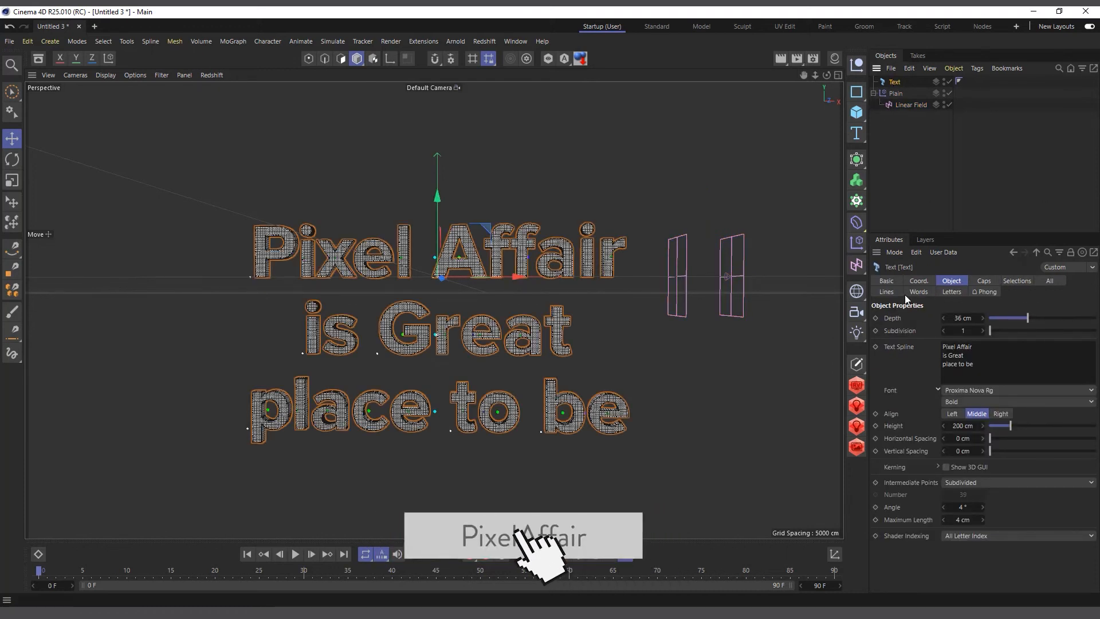
{"action": "left_click", "coordinate": [949, 292]}
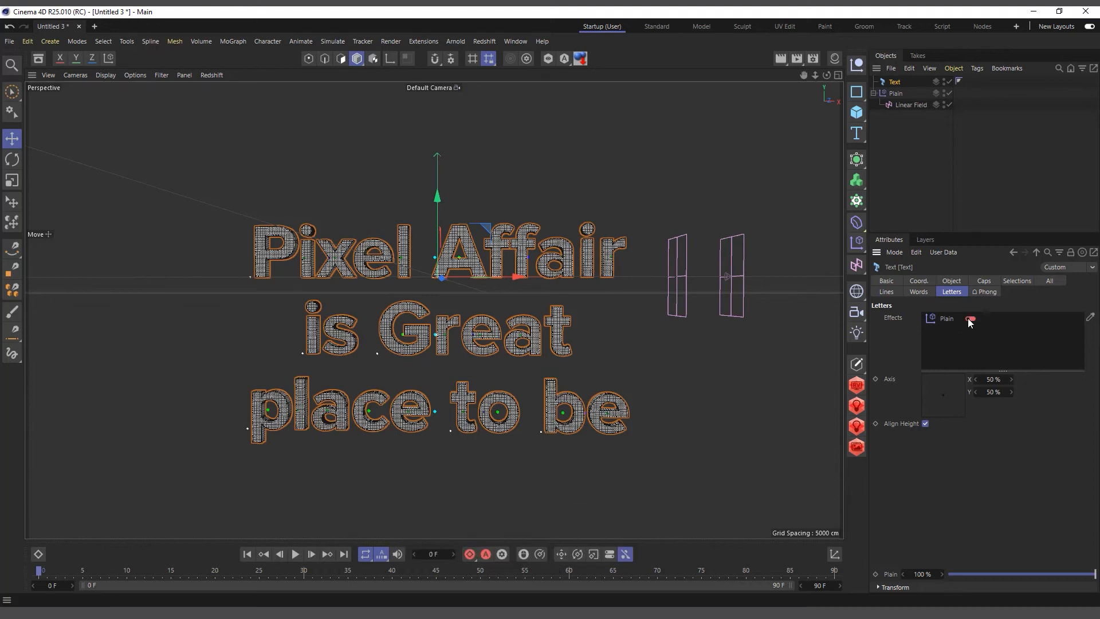
{"action": "left_click", "coordinate": [919, 292]}
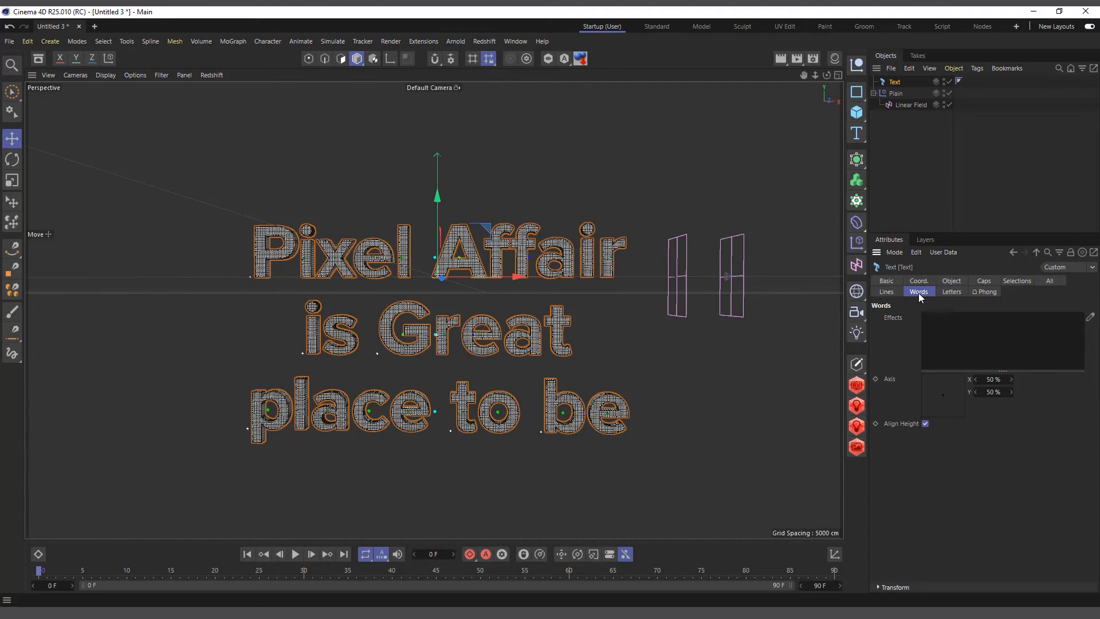
{"action": "left_click_drag", "start_coordinate": [895, 95], "coordinate": [968, 329]}
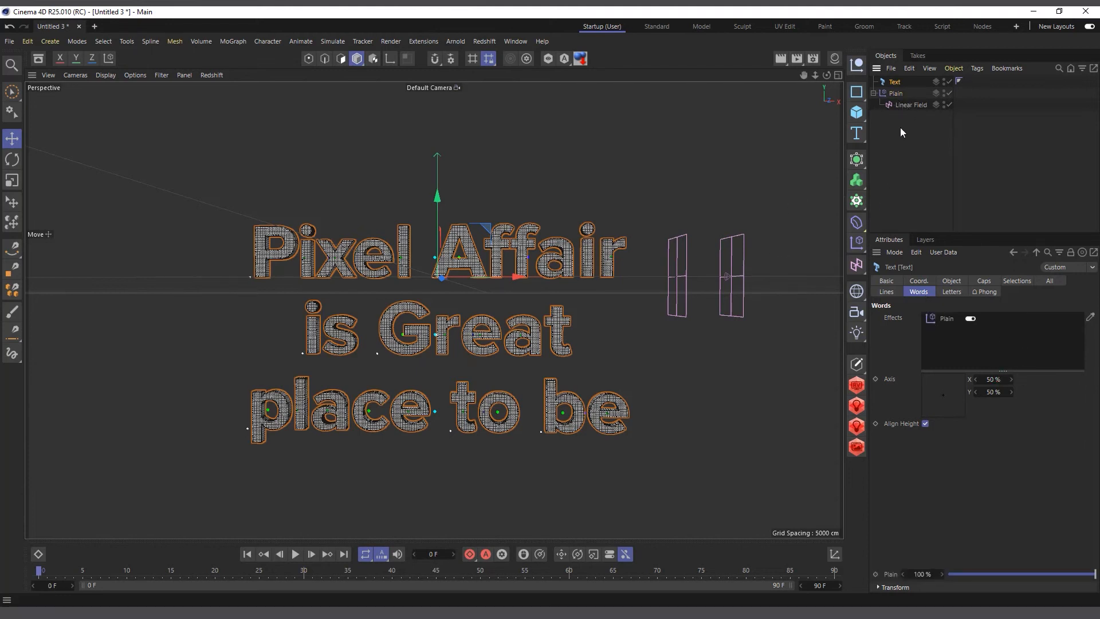
{"action": "left_click", "coordinate": [898, 103]}
{"action": "left_click_drag", "start_coordinate": [771, 277], "coordinate": [779, 303]}
Disable the Plain effector for words and assign it to the Text object's Lines effects instead
{"action": "left_click", "coordinate": [894, 82]}
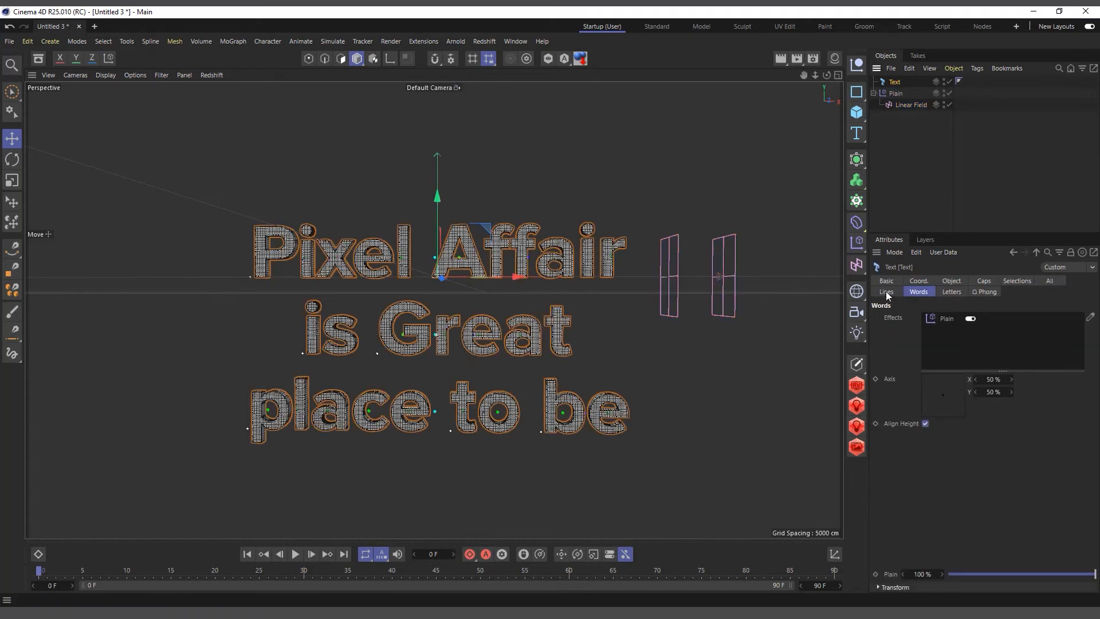
{"action": "left_click", "coordinate": [969, 319]}
{"action": "left_click", "coordinate": [886, 292]}
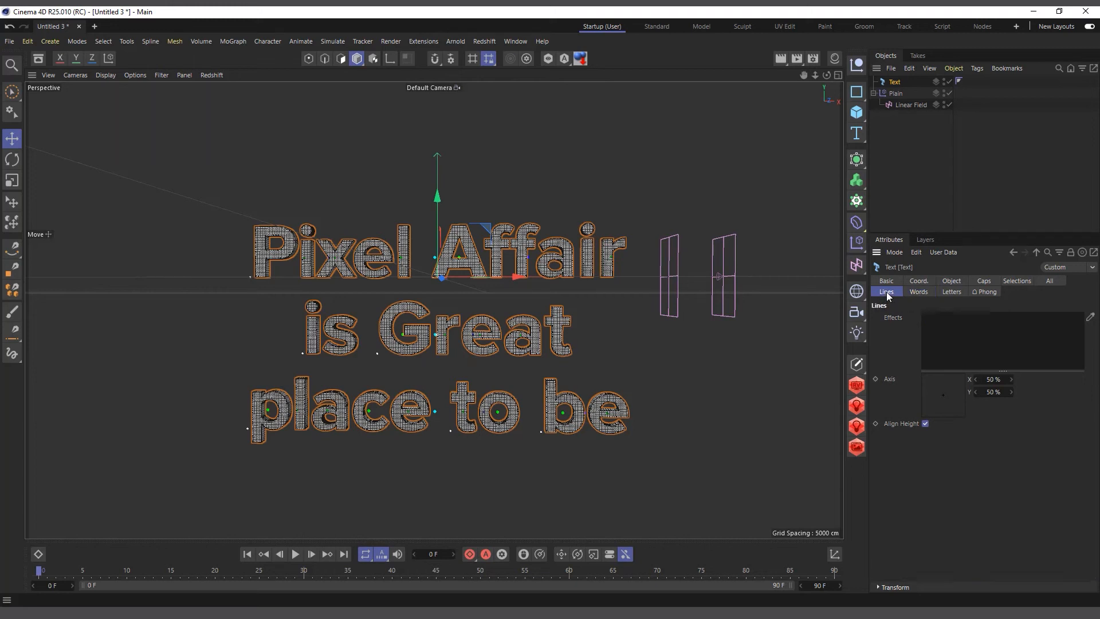
{"action": "left_click_drag", "start_coordinate": [900, 94], "coordinate": [978, 344]}
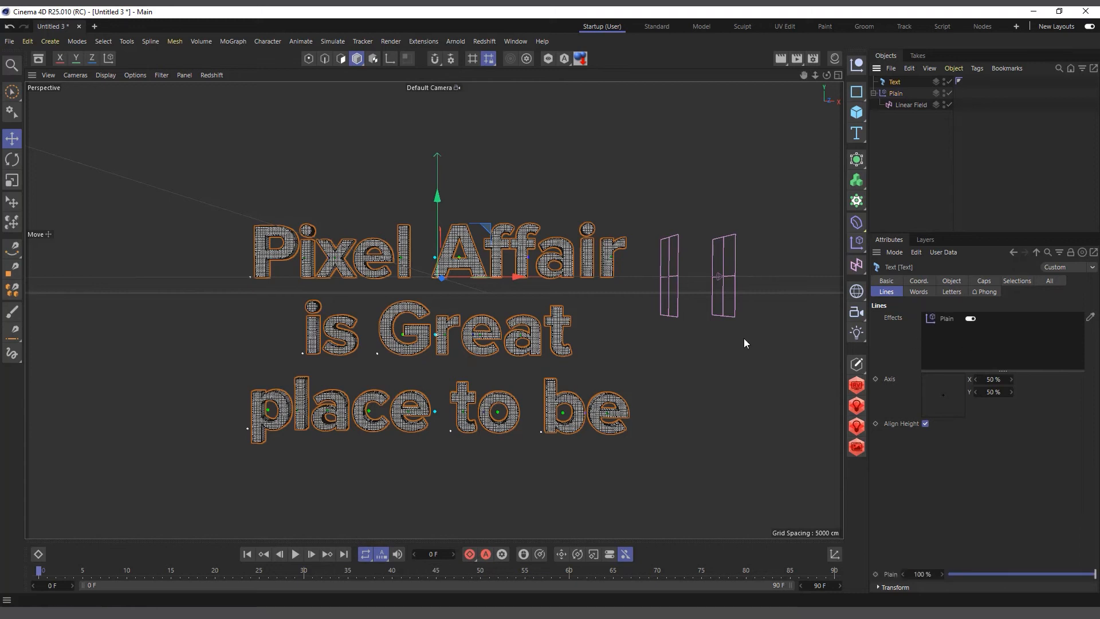
Set the Linear Field's direction to Y+
{"action": "left_click", "coordinate": [911, 104]}
{"action": "left_click", "coordinate": [955, 346]}
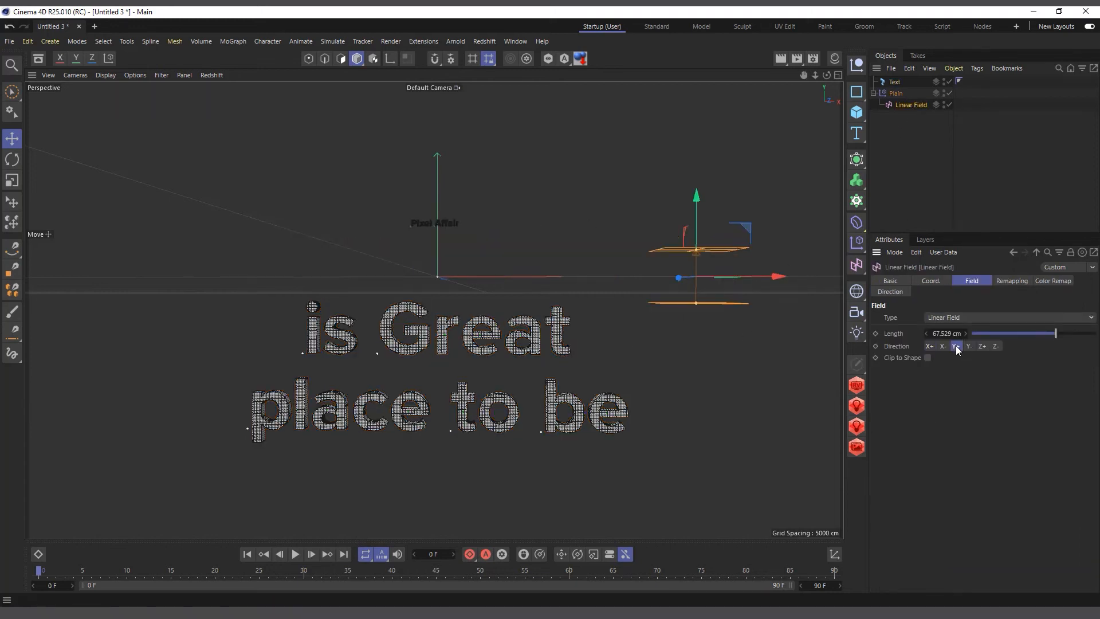
Raise the Linear Field along Y above the text and delete the lines "is Great" and "place to be" from the Text object
{"action": "left_click_drag", "start_coordinate": [702, 200], "coordinate": [632, 91]}
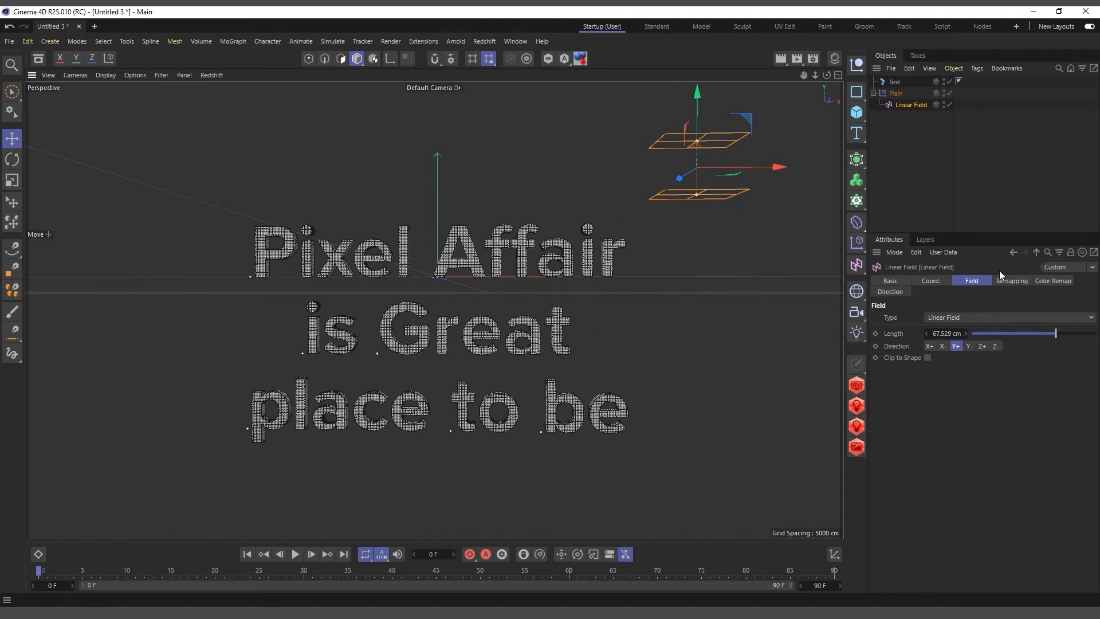
{"action": "left_click", "coordinate": [894, 94]}
{"action": "left_click", "coordinate": [903, 83]}
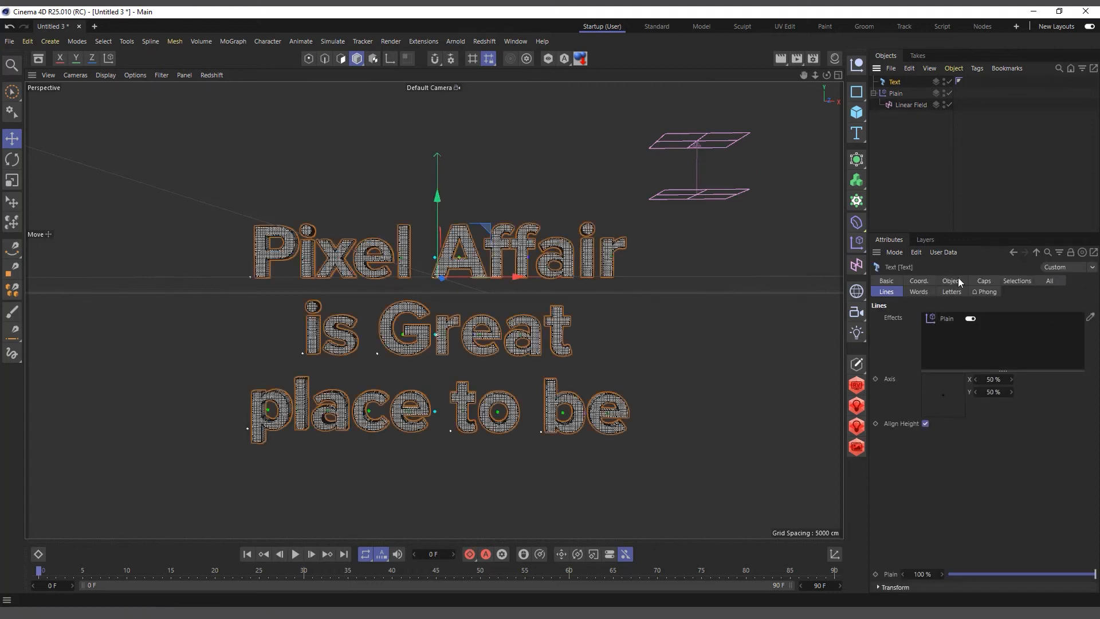
{"action": "left_click", "coordinate": [952, 280]}
{"action": "left_click_drag", "start_coordinate": [981, 367], "coordinate": [932, 357]}
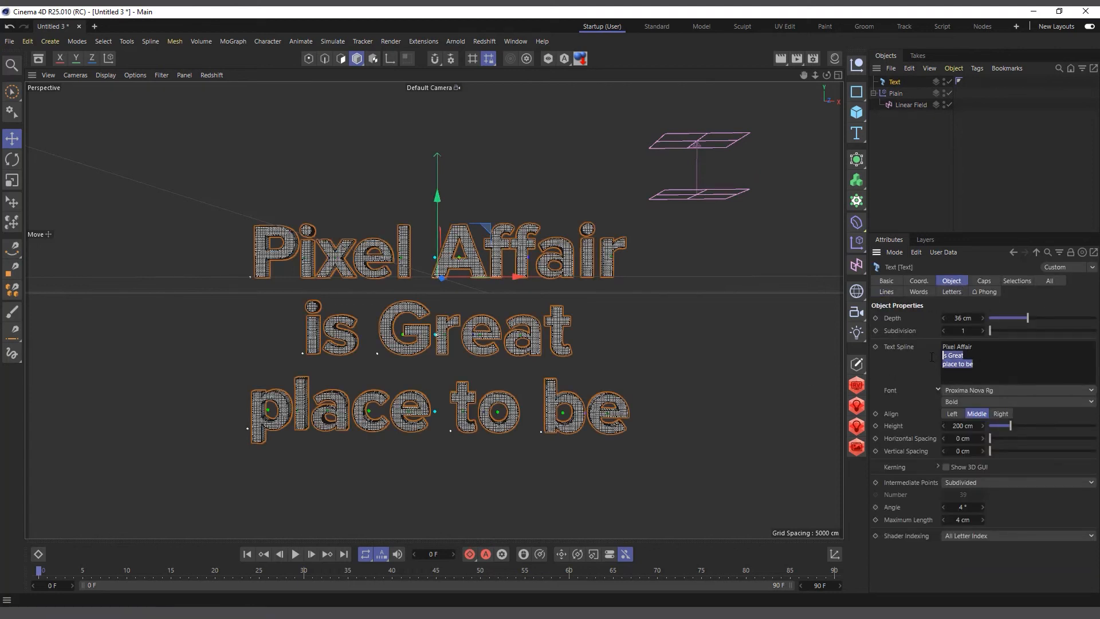
{"action": "key", "text": "BackSpace"}
Turn off the Plain effector in the text's Lines effects and enable it in the Letters effects
{"action": "left_click", "coordinate": [907, 292]}
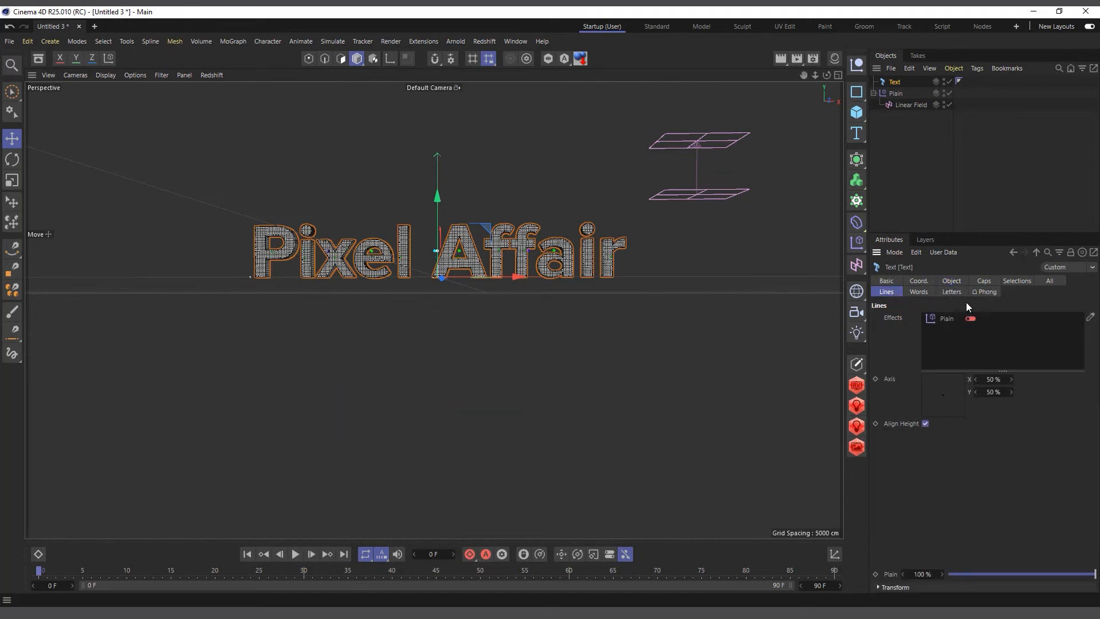
{"action": "left_click", "coordinate": [952, 292]}
{"action": "left_click", "coordinate": [970, 318]}
Switch the viewport display to Gouraud Shading without lines for a closer view of the text
{"action": "scroll", "coordinate": [356, 191], "scroll_direction": "up", "scroll_amount": 4}
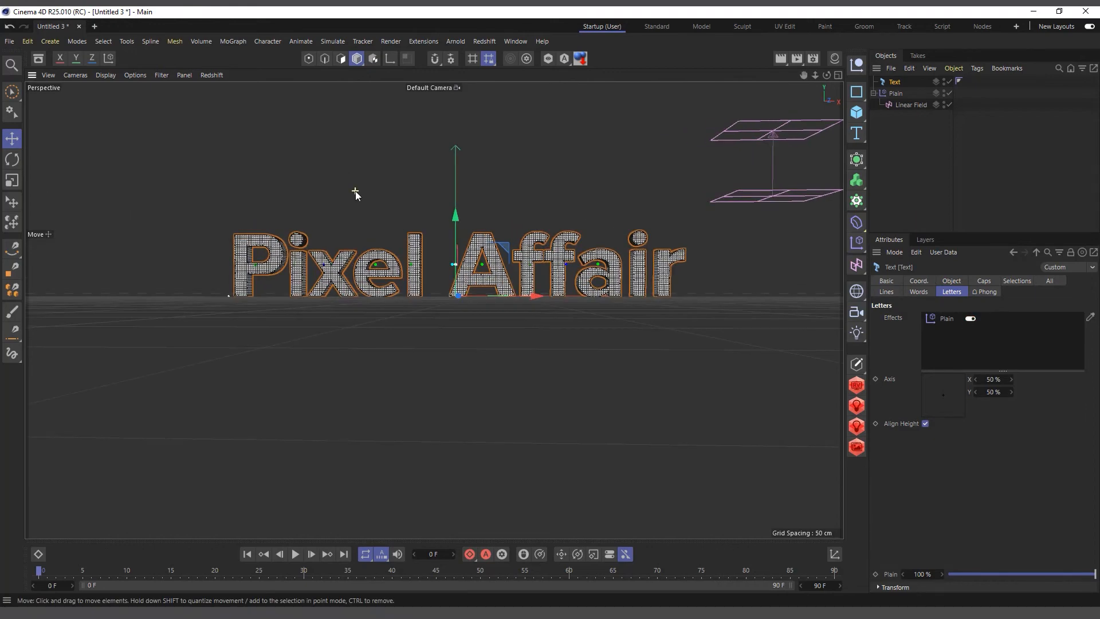
{"action": "scroll", "coordinate": [476, 332], "scroll_direction": "up", "scroll_amount": 2}
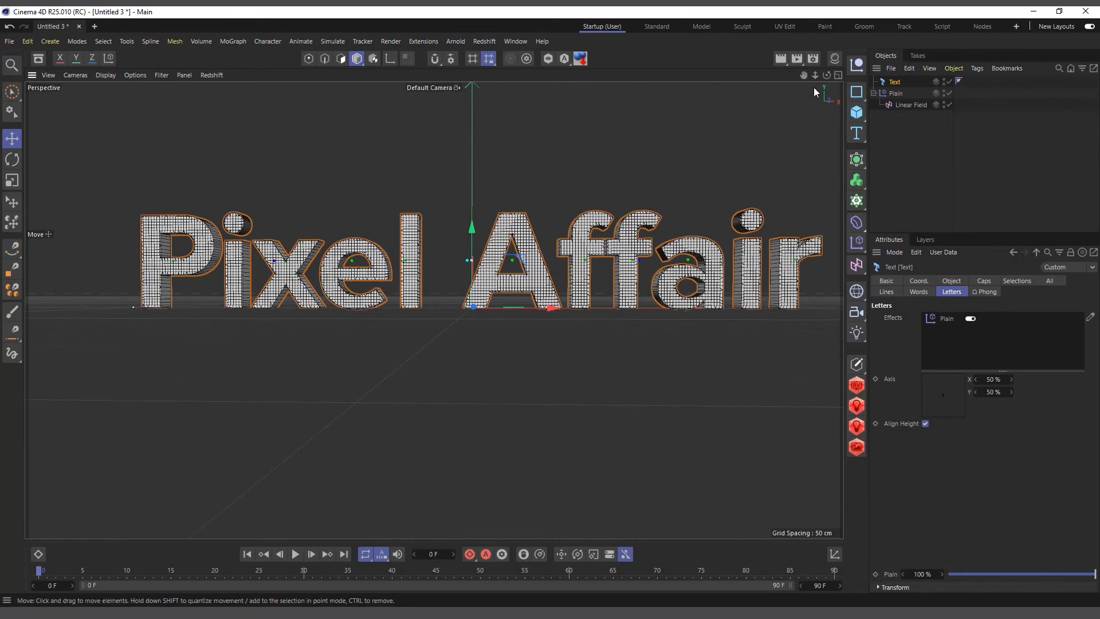
{"action": "left_click_drag", "start_coordinate": [826, 75], "coordinate": [848, 102]}
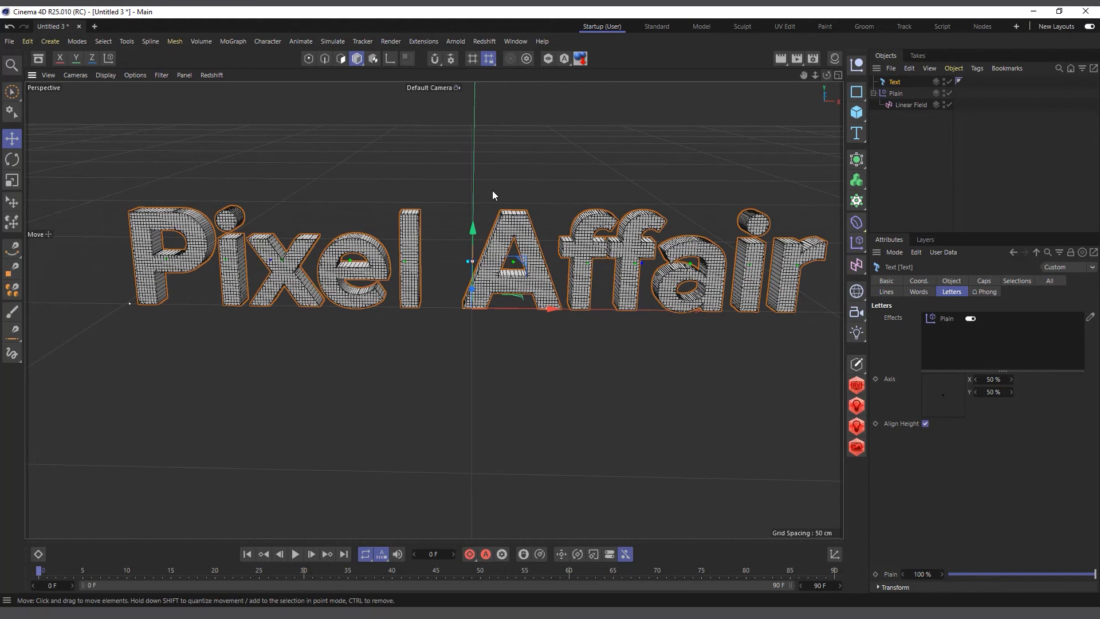
{"action": "scroll", "coordinate": [493, 190], "scroll_direction": "up", "scroll_amount": 1}
{"action": "scroll", "coordinate": [499, 210], "scroll_direction": "up", "scroll_amount": 1}
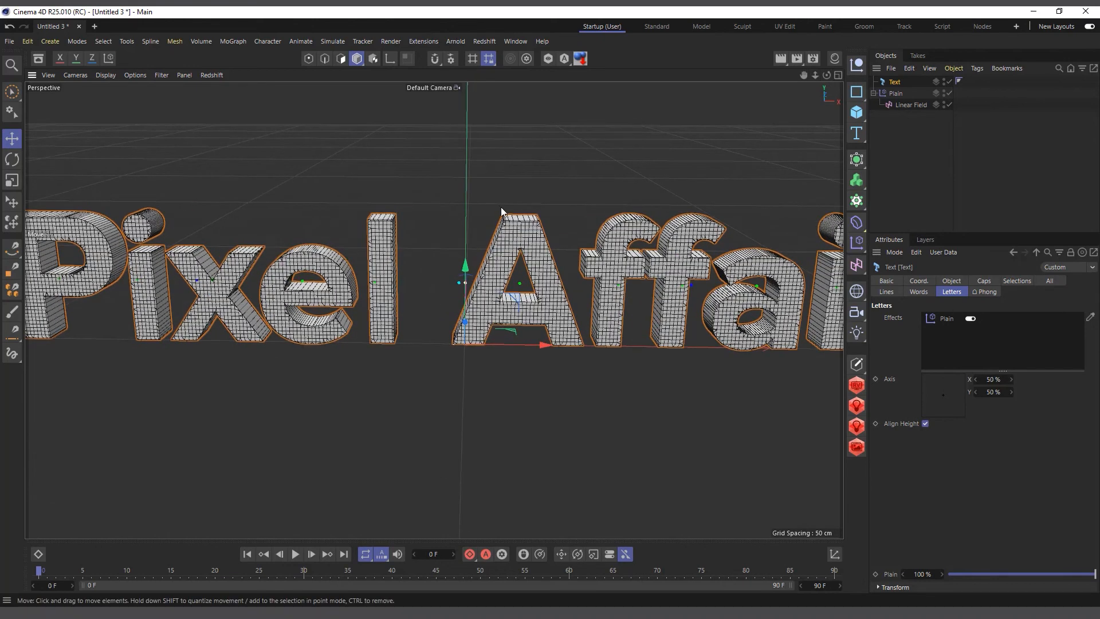
{"action": "left_click", "coordinate": [105, 75]}
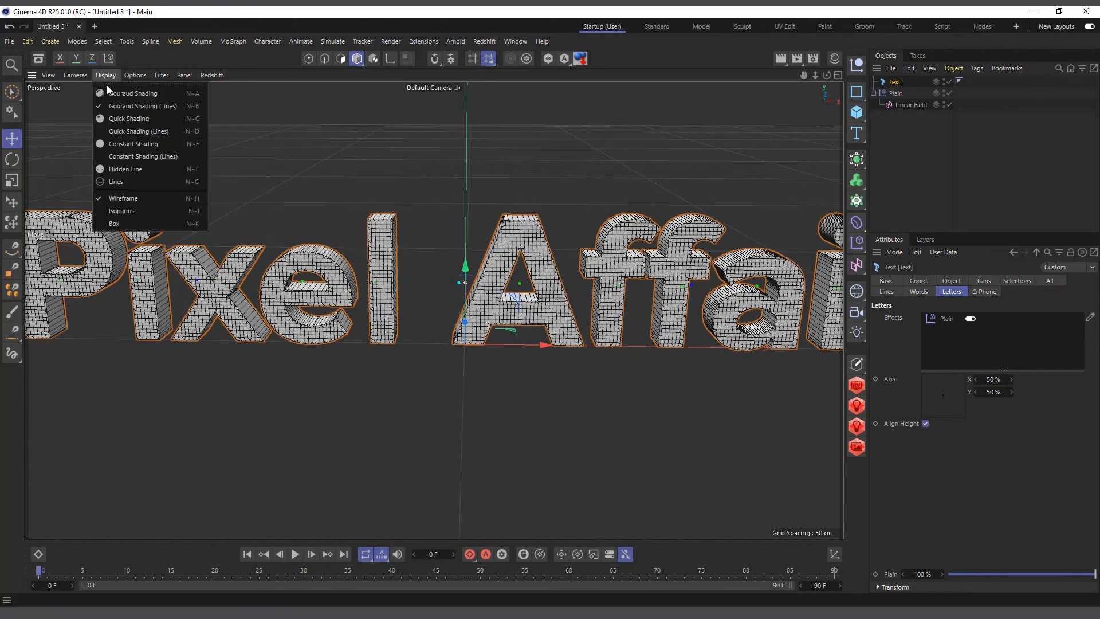
{"action": "left_click", "coordinate": [120, 94]}
{"action": "scroll", "coordinate": [609, 244], "scroll_direction": "up", "scroll_amount": 1}
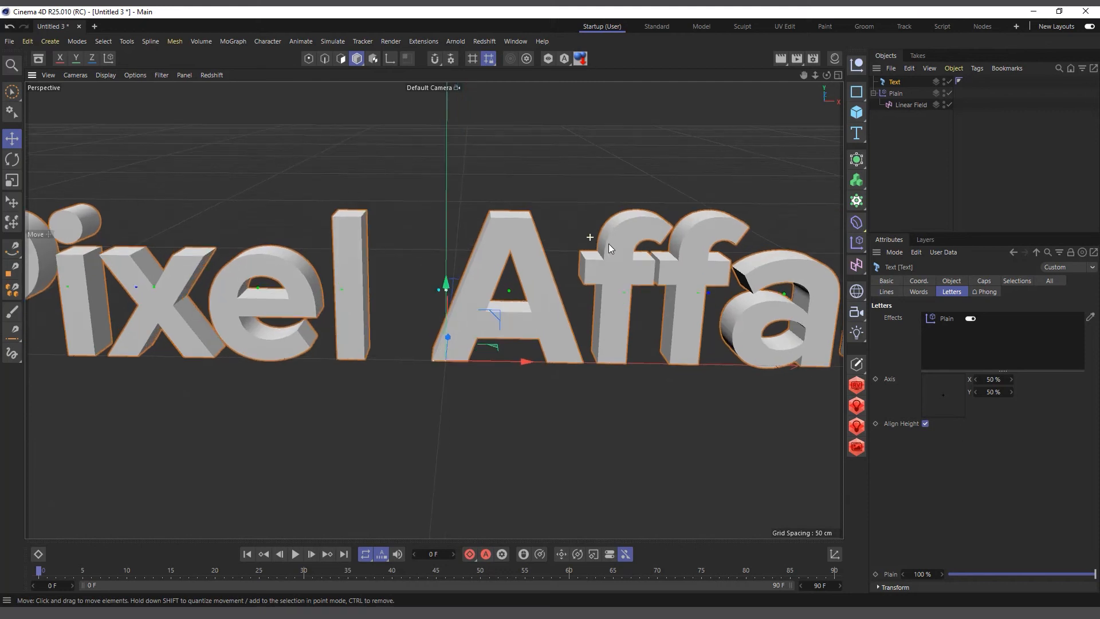
Enable the Shell polygon selection on the Text object
{"action": "left_click_drag", "start_coordinate": [827, 75], "coordinate": [1015, 191]}
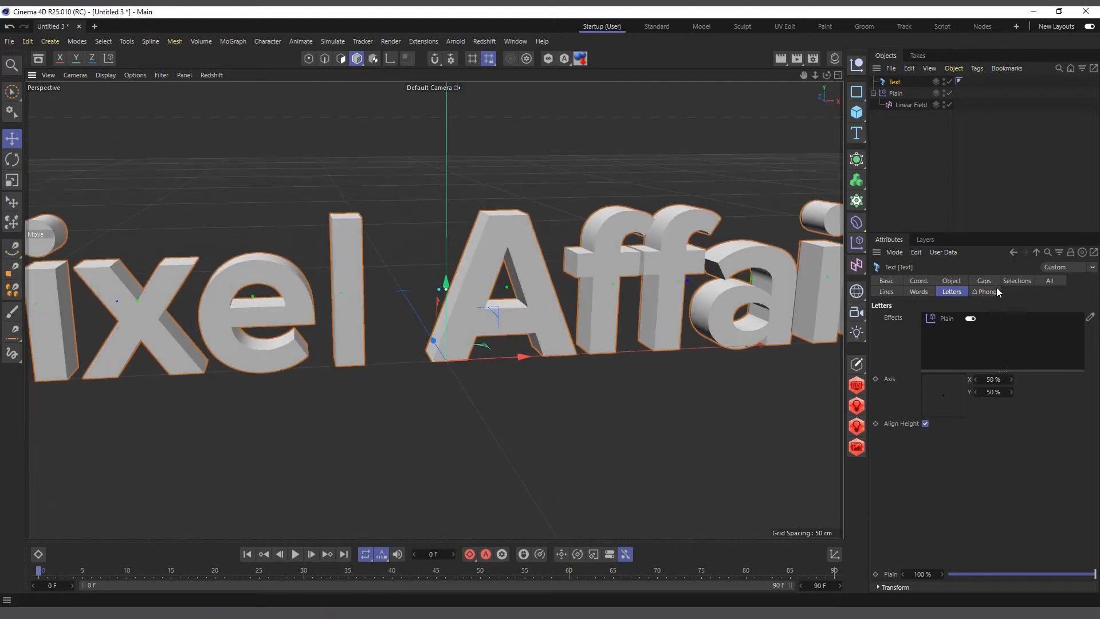
{"action": "left_click", "coordinate": [1014, 281]}
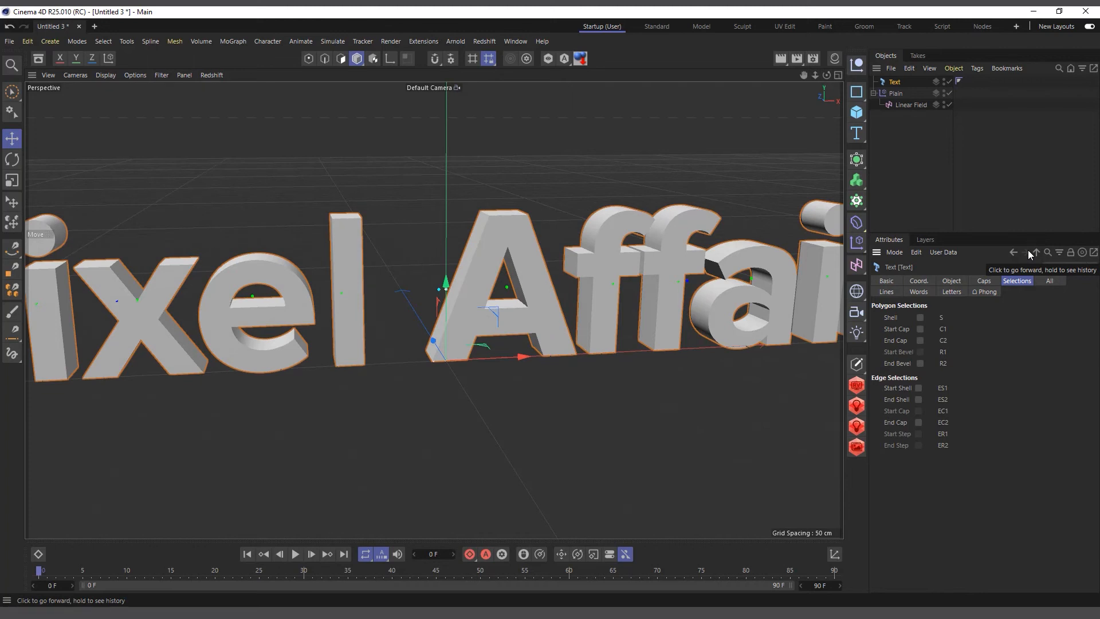
{"action": "left_click", "coordinate": [920, 318]}
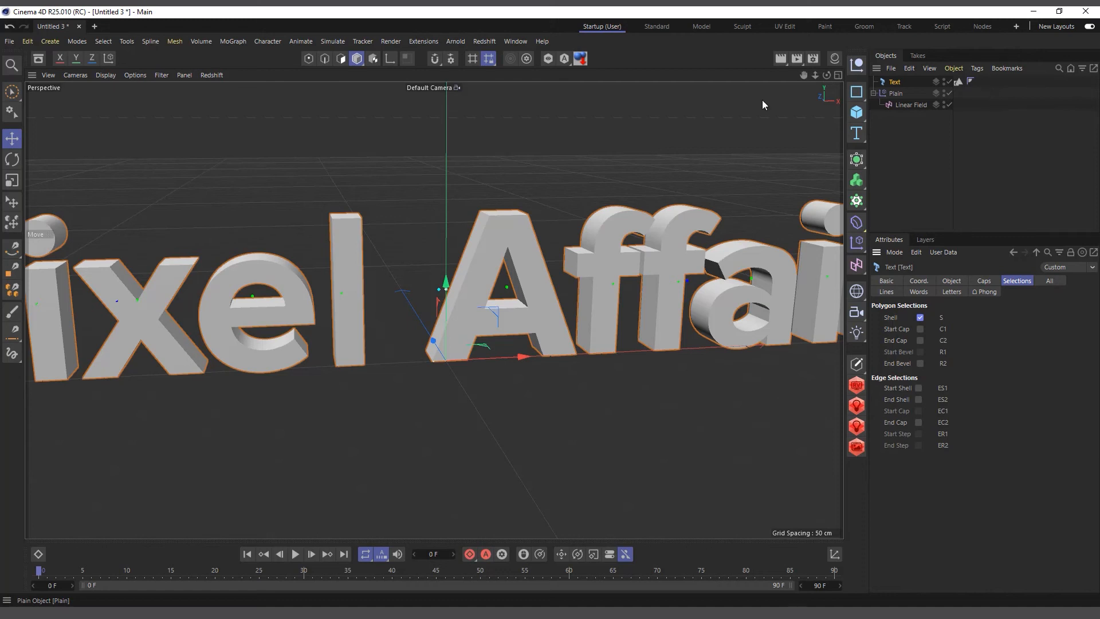
Show the material manager and create a red material with hue 0° and saturation 84%
{"action": "left_click", "coordinate": [834, 58]}
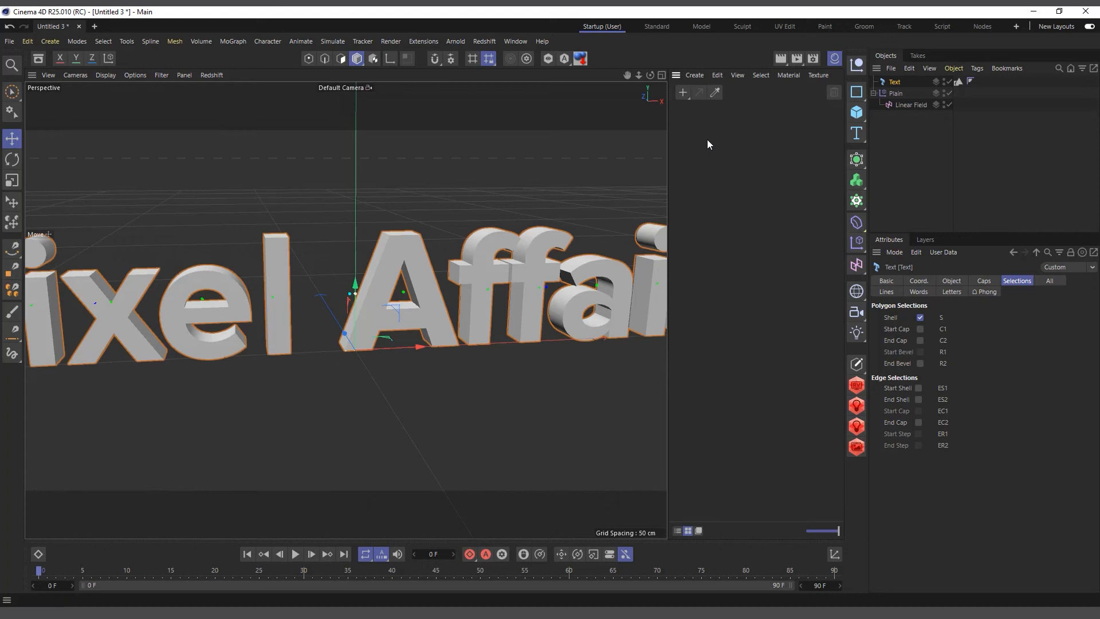
{"action": "left_click", "coordinate": [682, 92]}
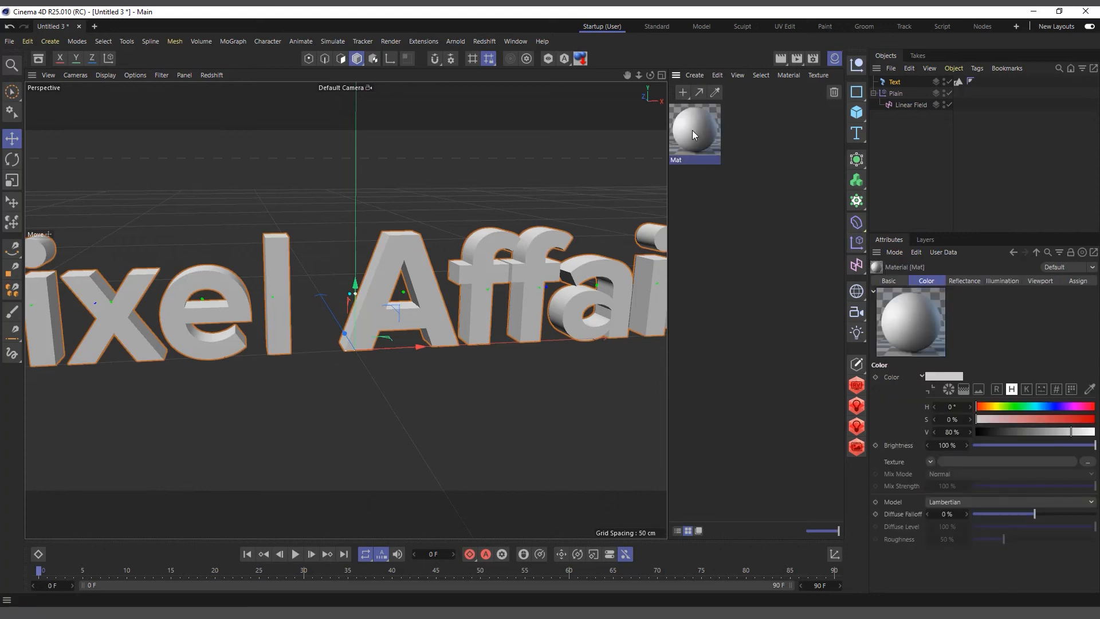
{"action": "double_click", "coordinate": [692, 130]}
{"action": "left_click_drag", "start_coordinate": [981, 209], "coordinate": [1036, 208]}
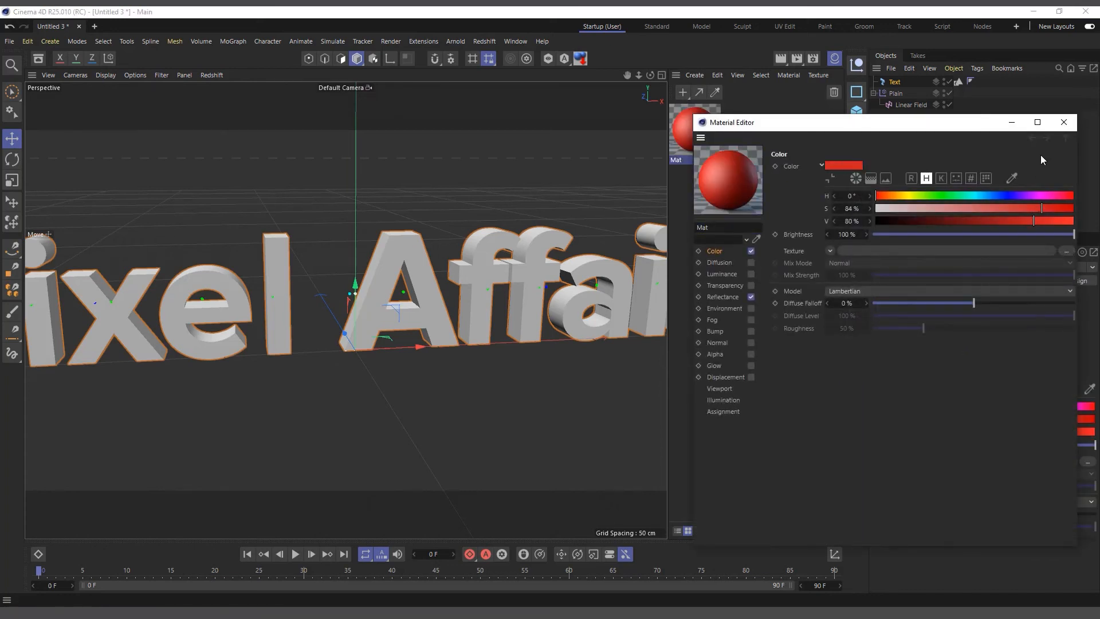
{"action": "left_click", "coordinate": [1064, 122]}
Create a second material with an orange colour, hue 44° and saturation 97%
{"action": "left_click", "coordinate": [683, 92]}
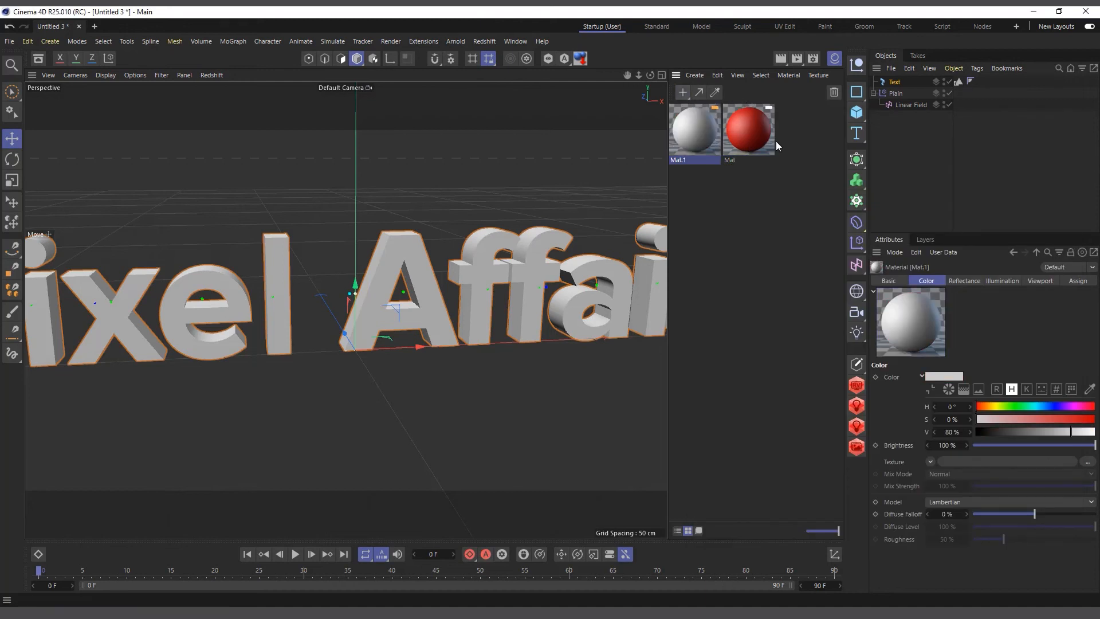
{"action": "double_click", "coordinate": [707, 131]}
{"action": "left_click", "coordinate": [916, 197]}
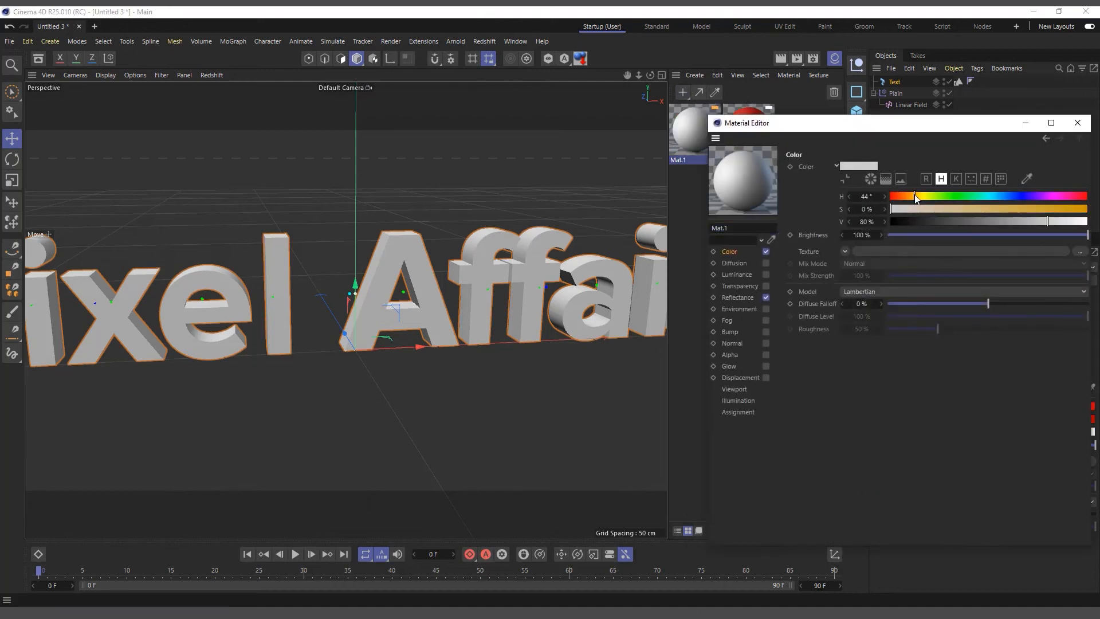
{"action": "left_click", "coordinate": [1080, 209]}
{"action": "left_click", "coordinate": [1077, 122]}
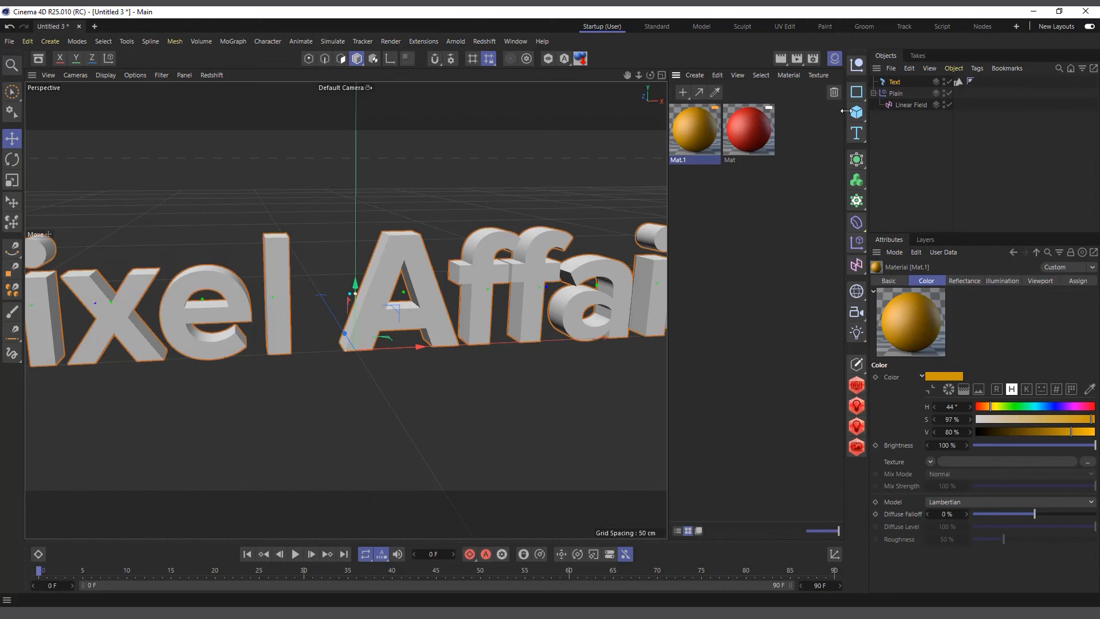
Create a third material with a blue colour, hue 234° and saturation 100%
{"action": "left_click", "coordinate": [682, 92]}
{"action": "double_click", "coordinate": [698, 123]}
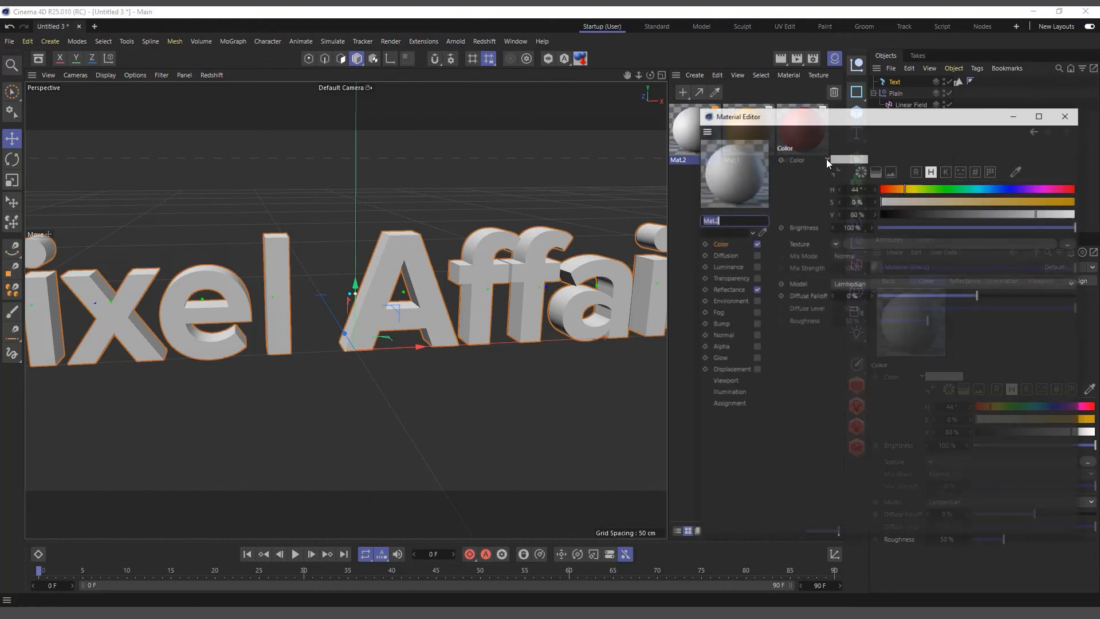
{"action": "left_click", "coordinate": [1008, 187]}
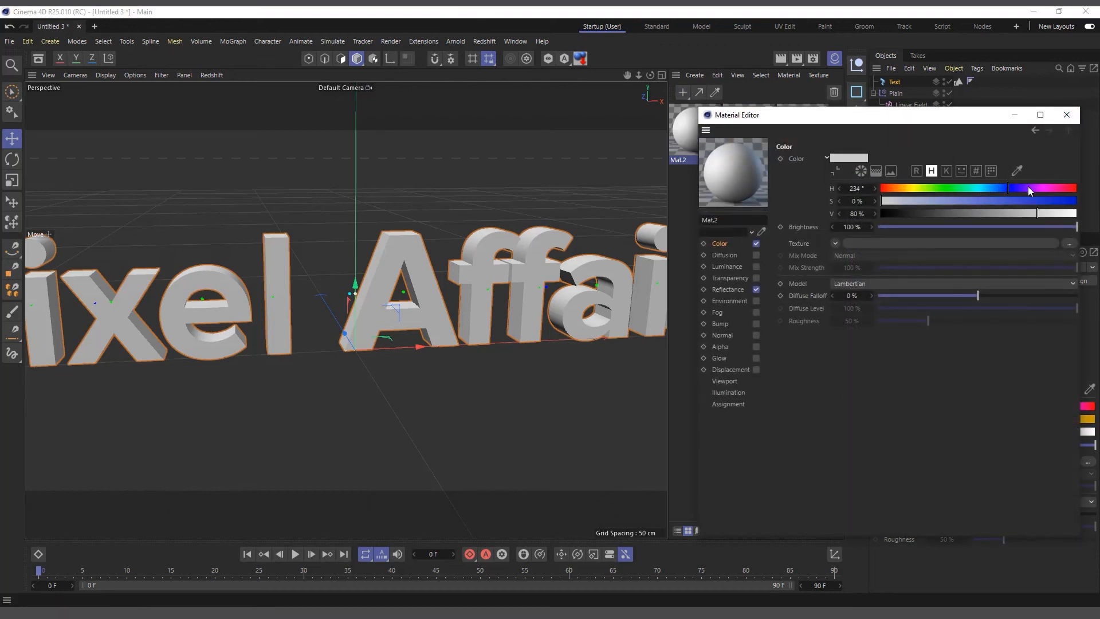
{"action": "left_click", "coordinate": [1076, 202]}
{"action": "left_click", "coordinate": [1066, 115]}
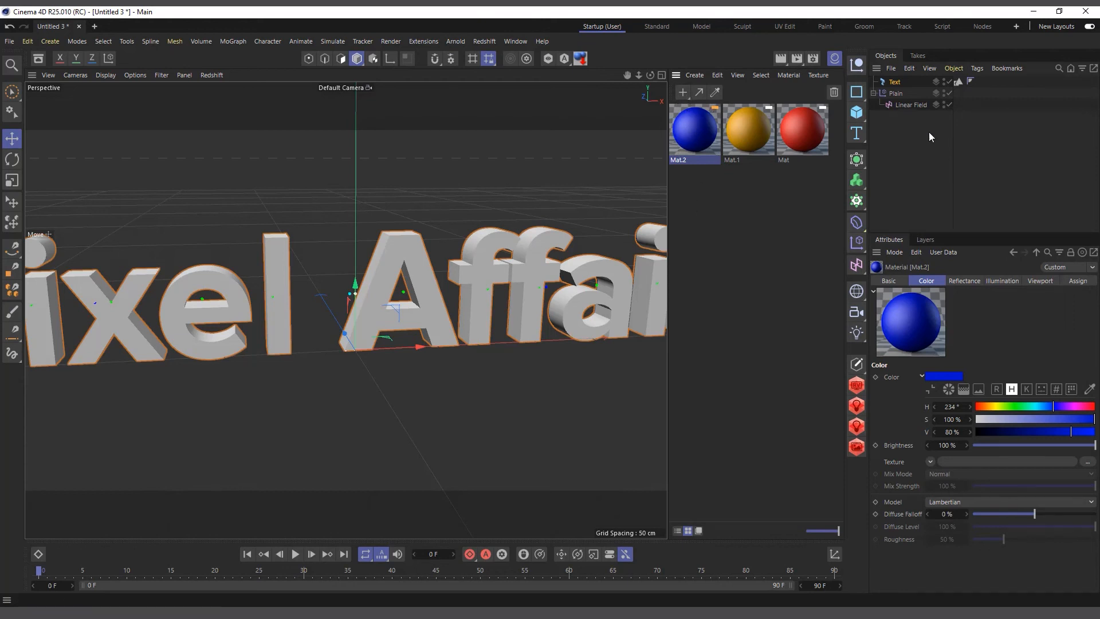
Apply the blue material to the Text object and restrict it to the shell selection S
{"action": "left_click_drag", "start_coordinate": [686, 134], "coordinate": [895, 83]}
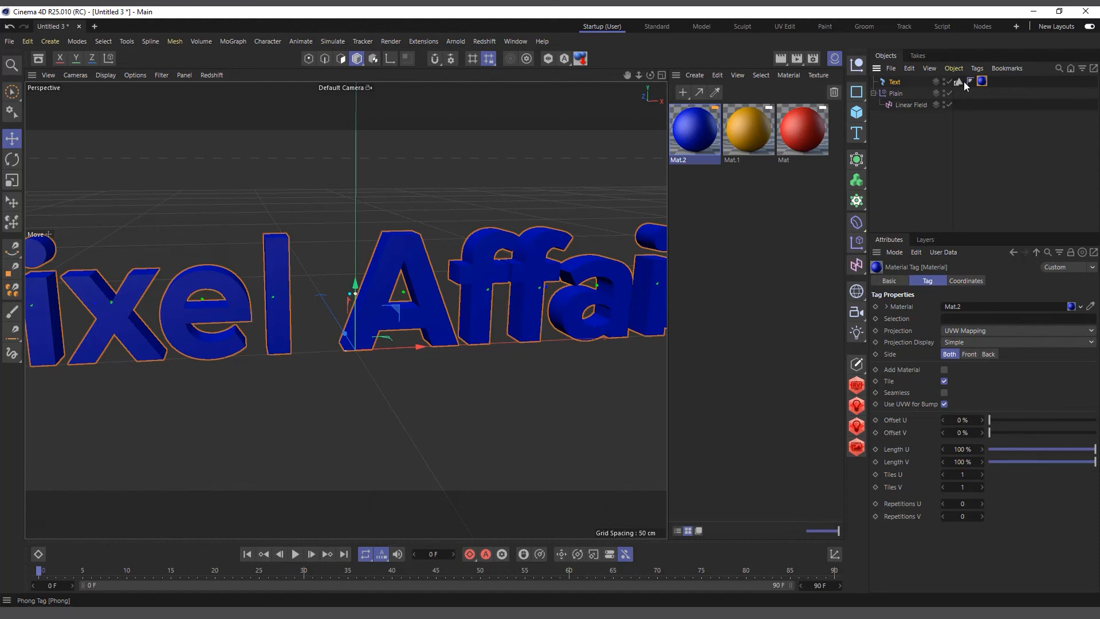
{"action": "left_click", "coordinate": [977, 320]}
{"action": "type", "text": "S"}
{"action": "scroll", "coordinate": [445, 269], "scroll_direction": "down", "scroll_amount": 3}
{"action": "scroll", "coordinate": [333, 294], "scroll_direction": "up", "scroll_amount": 2}
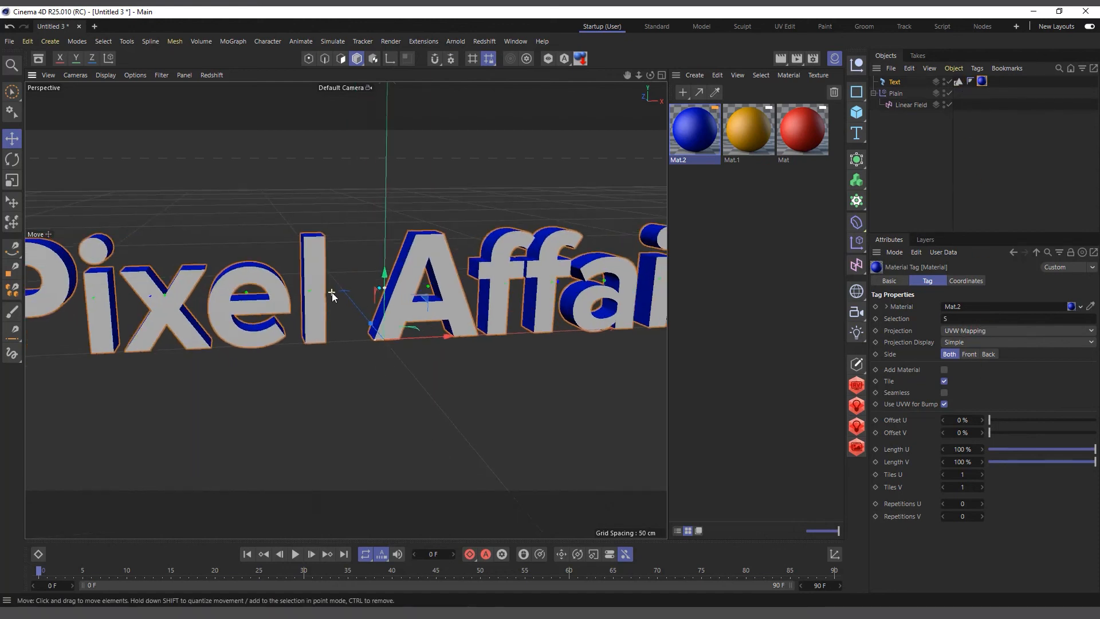
{"action": "left_click_drag", "start_coordinate": [650, 74], "coordinate": [707, 75]}
Apply the orange material to the Text object and restrict it to the start cap selection C1
{"action": "left_click_drag", "start_coordinate": [739, 126], "coordinate": [895, 83]}
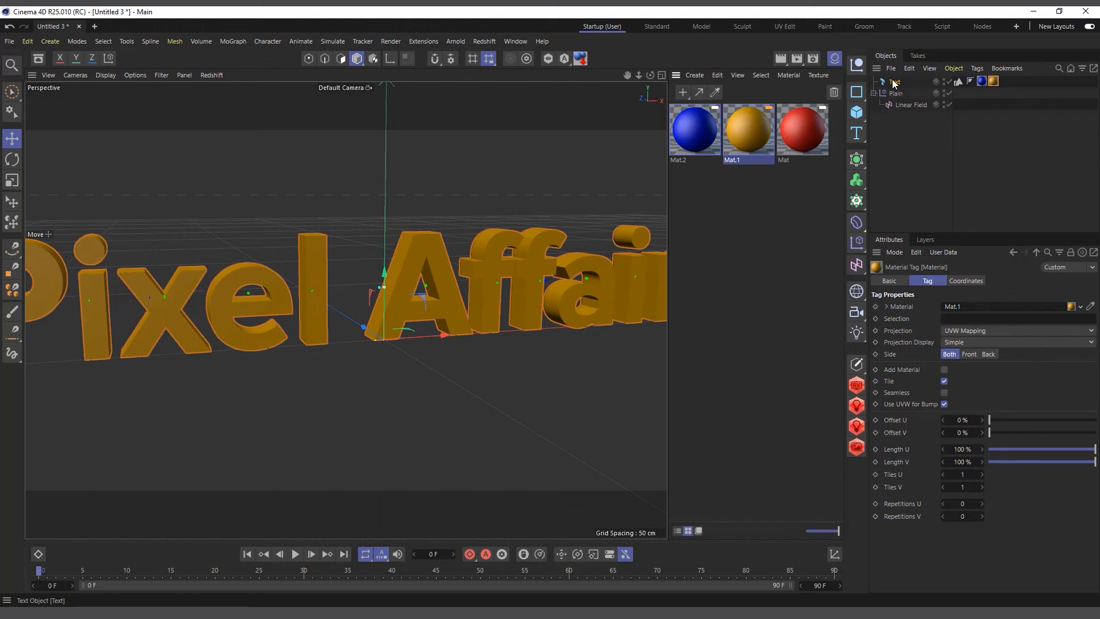
{"action": "left_click", "coordinate": [895, 83]}
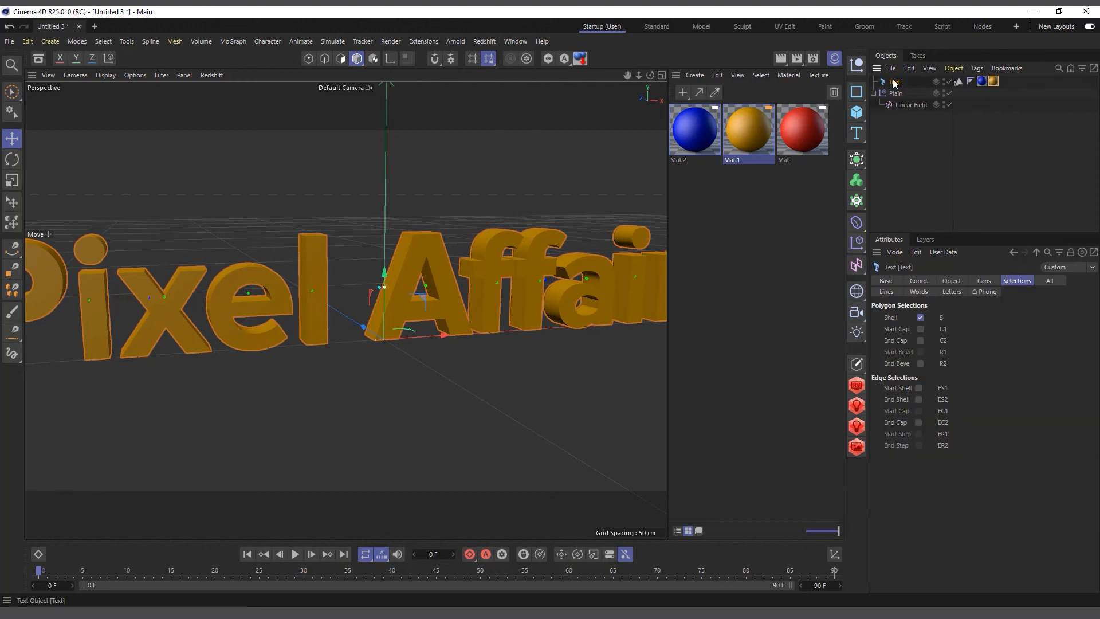
{"action": "left_click", "coordinate": [993, 81]}
{"action": "left_click", "coordinate": [961, 318]}
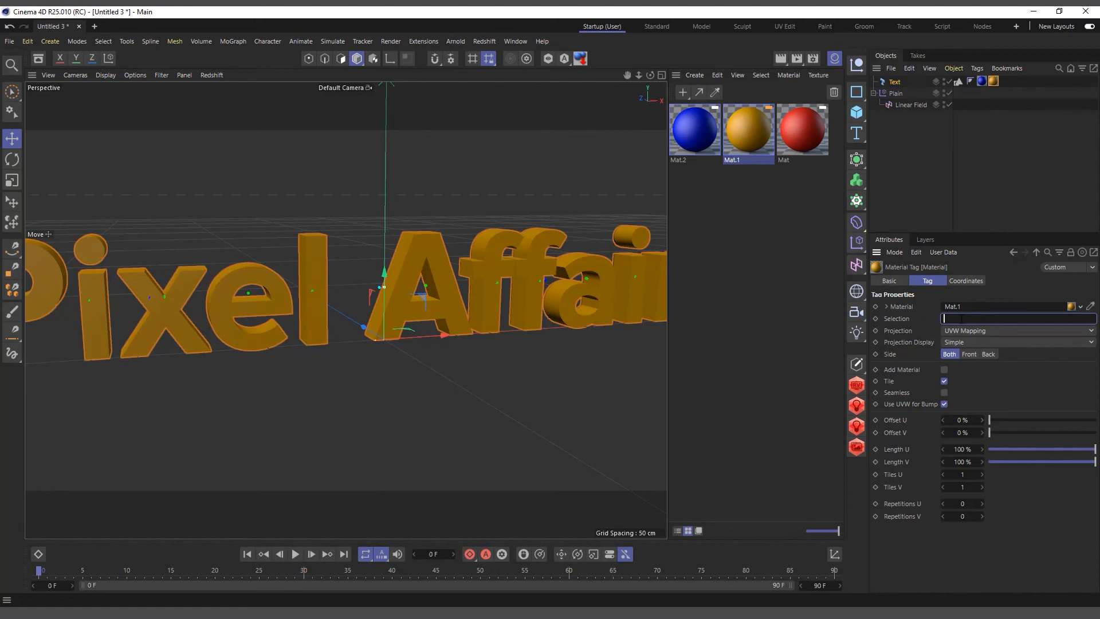
{"action": "type", "text": "C1"}
{"action": "key", "text": "Return"}
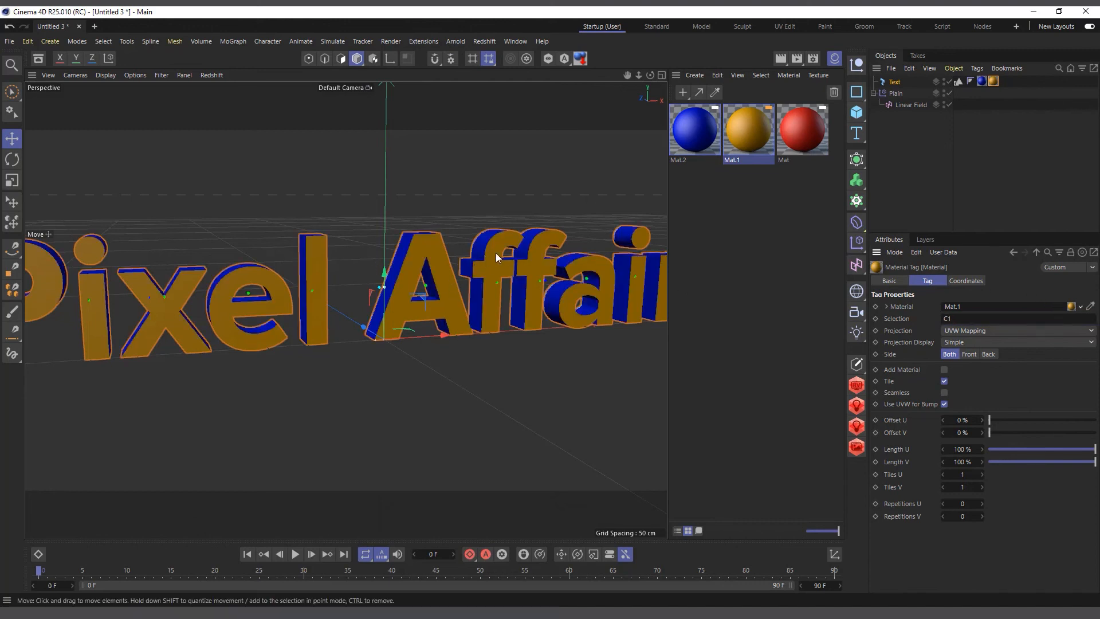
Change the orange material tag's selection to C2 and inspect the text from the side
{"action": "left_click_drag", "start_coordinate": [650, 75], "coordinate": [628, 80]}
{"action": "left_click_drag", "start_coordinate": [206, 327], "coordinate": [234, 318], "text": "alt"}
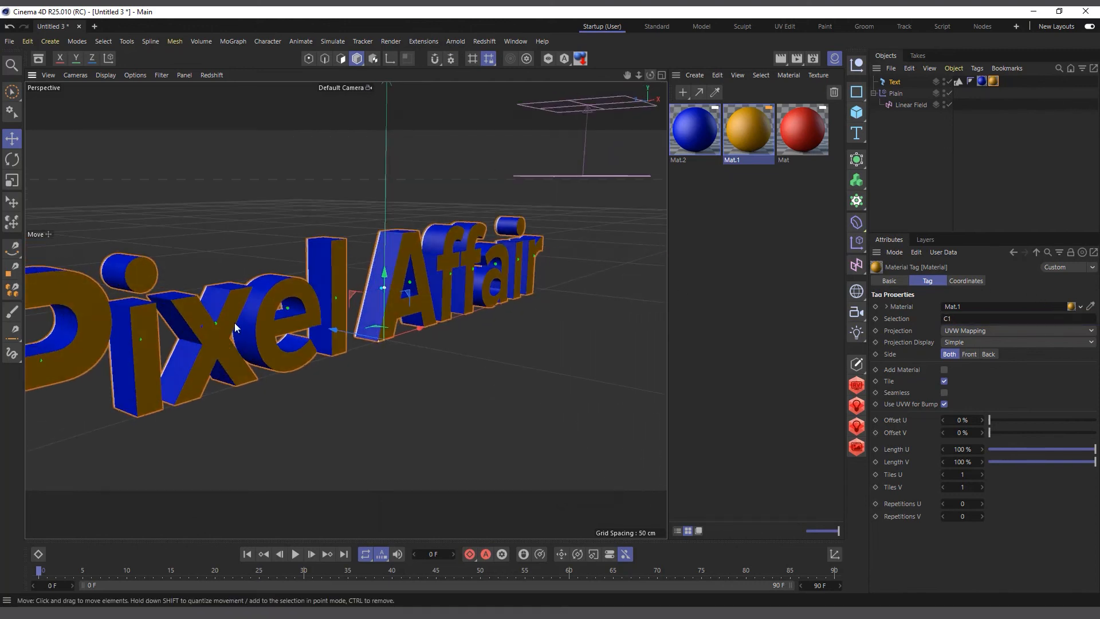
{"action": "scroll", "coordinate": [206, 328], "scroll_direction": "up", "scroll_amount": 1}
{"action": "double_click", "coordinate": [956, 318]}
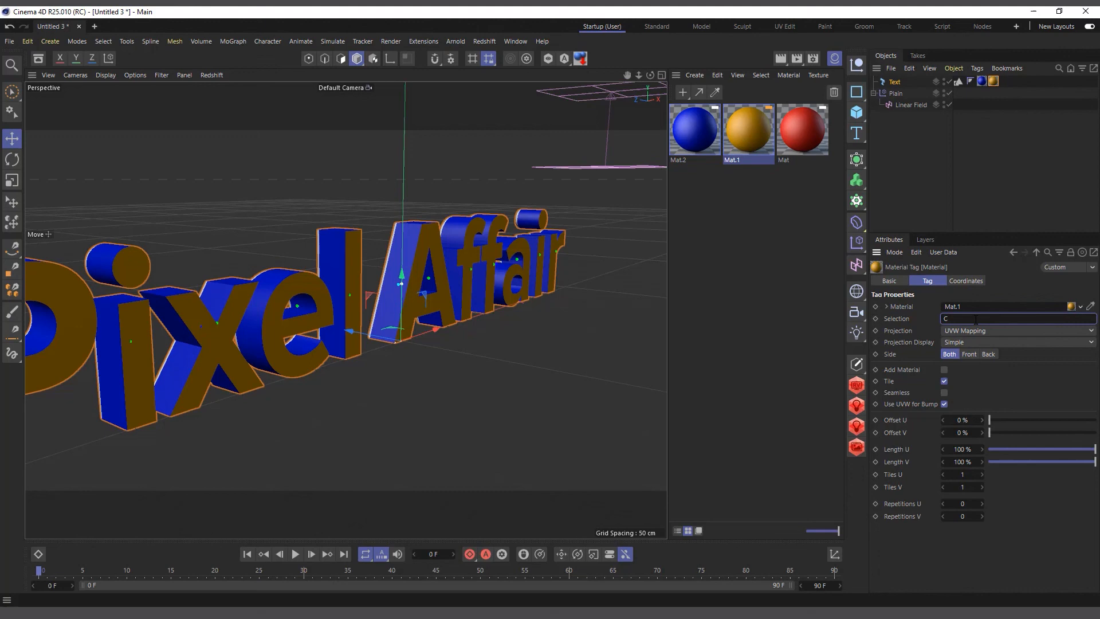
{"action": "key", "text": "Return"}
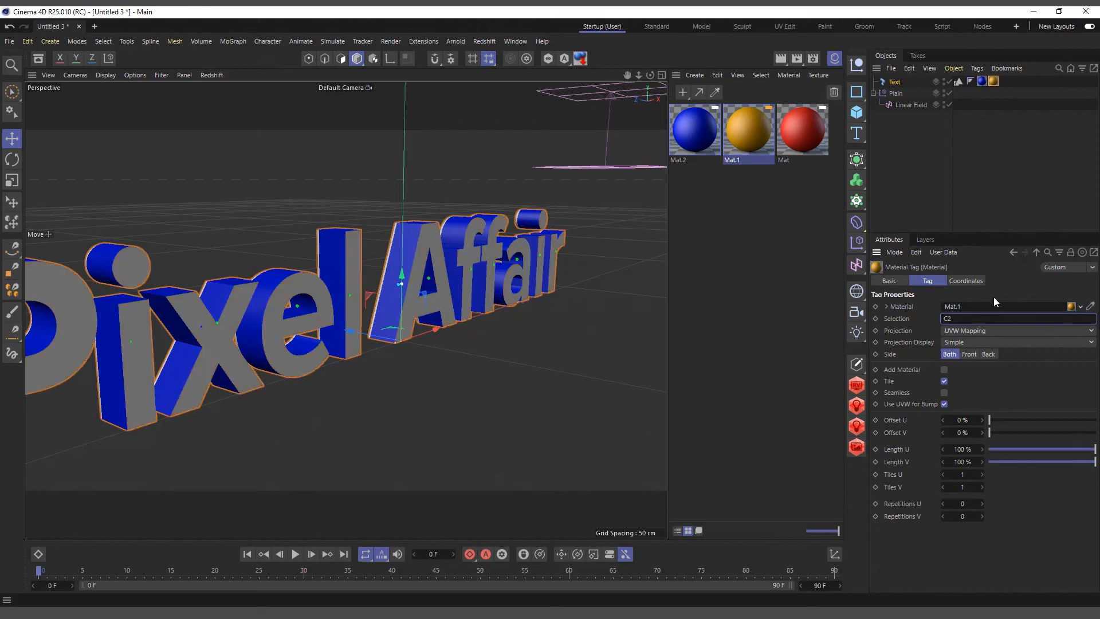
{"action": "left_click_drag", "start_coordinate": [650, 75], "coordinate": [418, 90]}
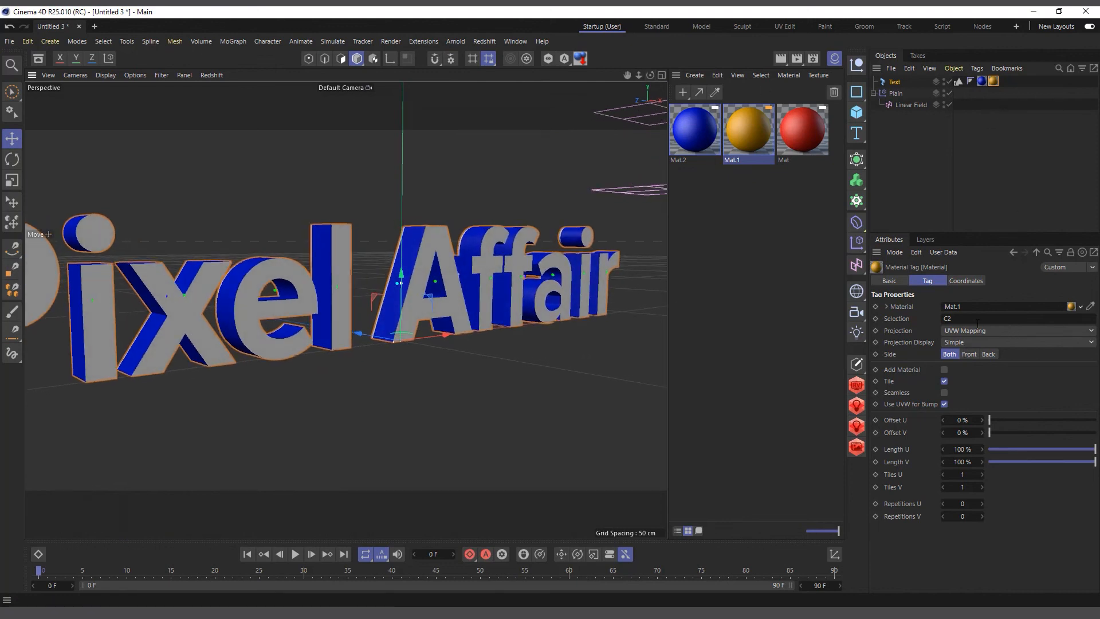
{"action": "left_click", "coordinate": [949, 319]}
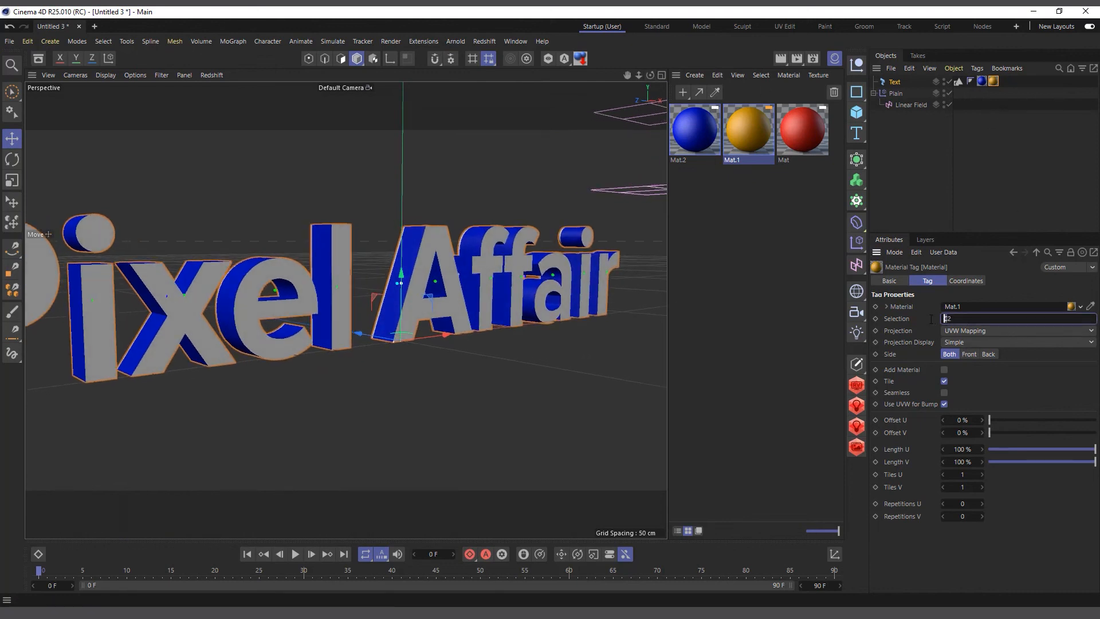
Apply the red material to the Text object
{"action": "left_click", "coordinate": [809, 132]}
{"action": "left_click_drag", "start_coordinate": [809, 131], "coordinate": [895, 82]}
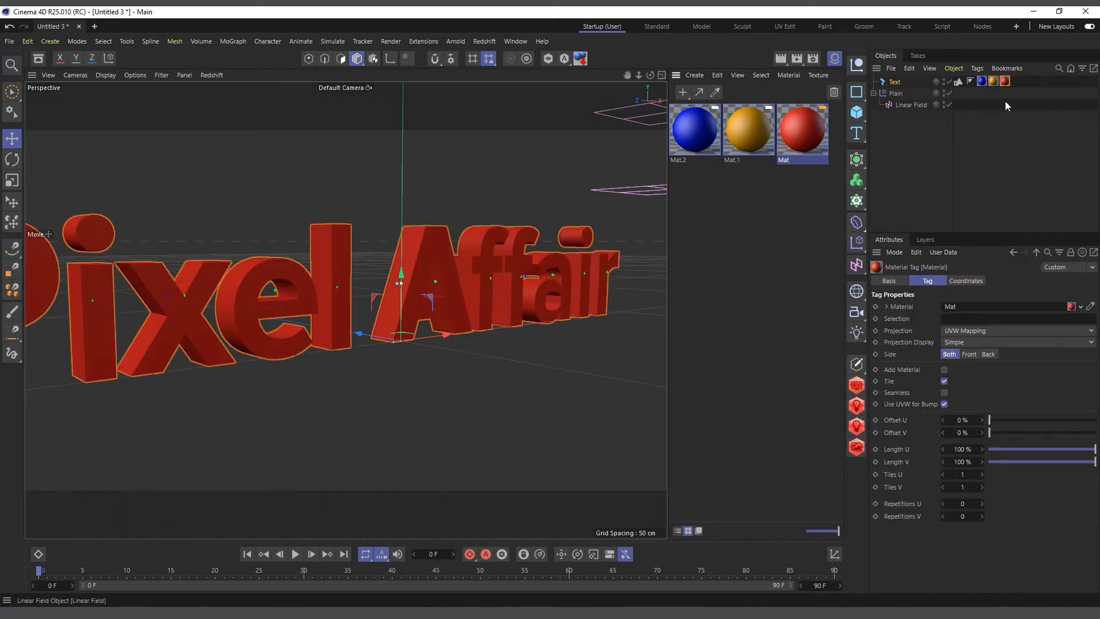
Turn off separate bevel controls for the text's caps and set the shared bevel size to about 3.44 cm
{"action": "left_click", "coordinate": [894, 82]}
{"action": "left_click", "coordinate": [983, 280]}
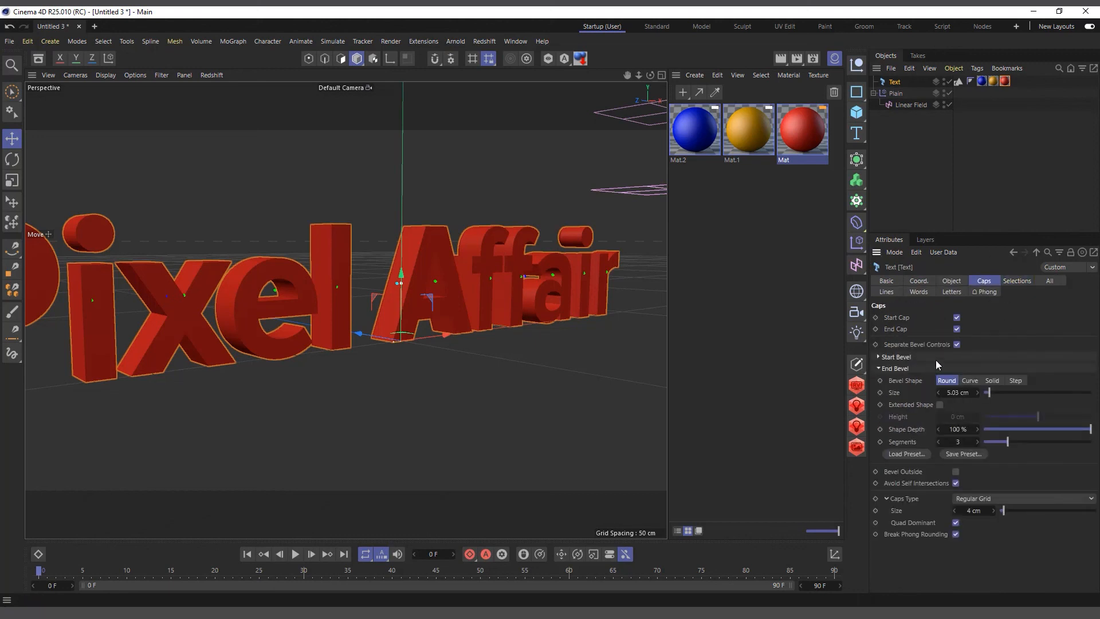
{"action": "left_click", "coordinate": [957, 344]}
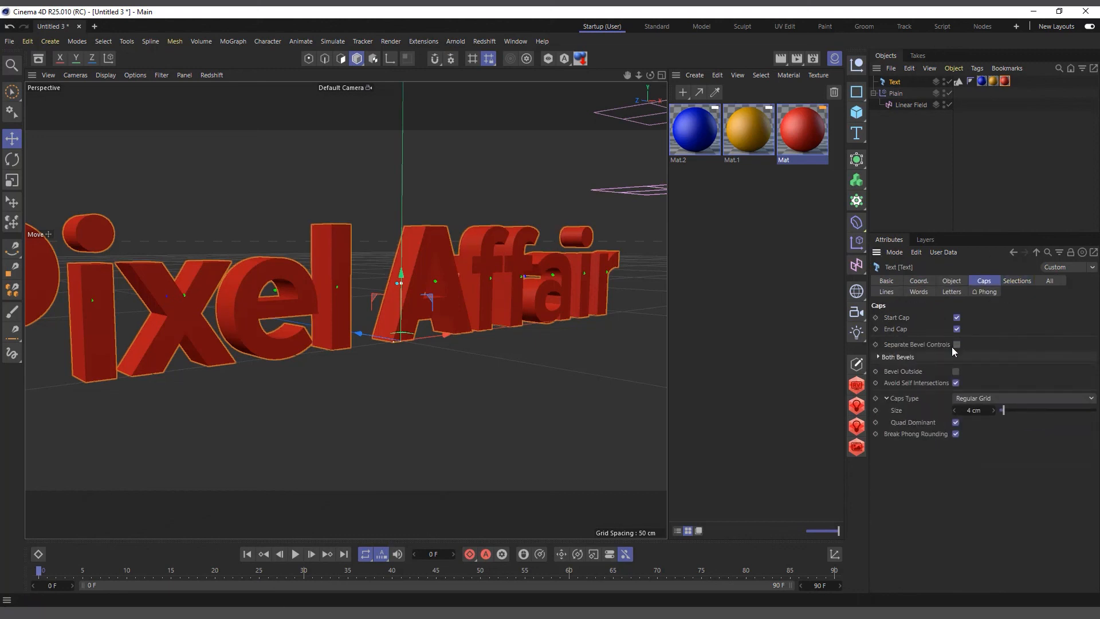
{"action": "left_click", "coordinate": [912, 357]}
{"action": "left_click_drag", "start_coordinate": [991, 383], "coordinate": [988, 385]}
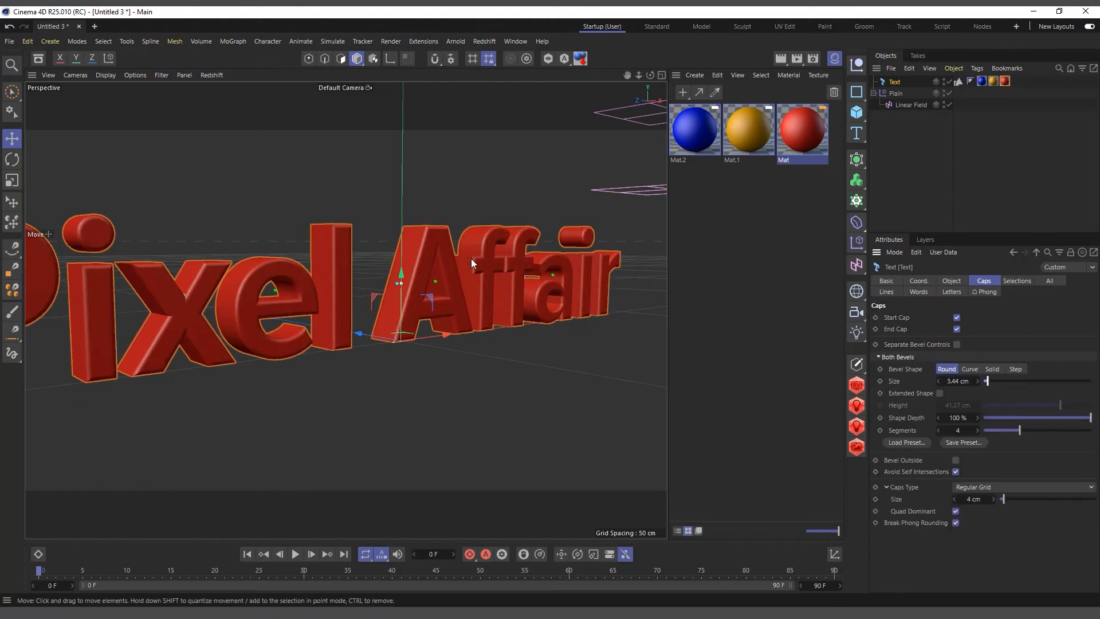
Restrict the Text object's red material to the start bevel selection R1
{"action": "left_click", "coordinate": [1004, 81]}
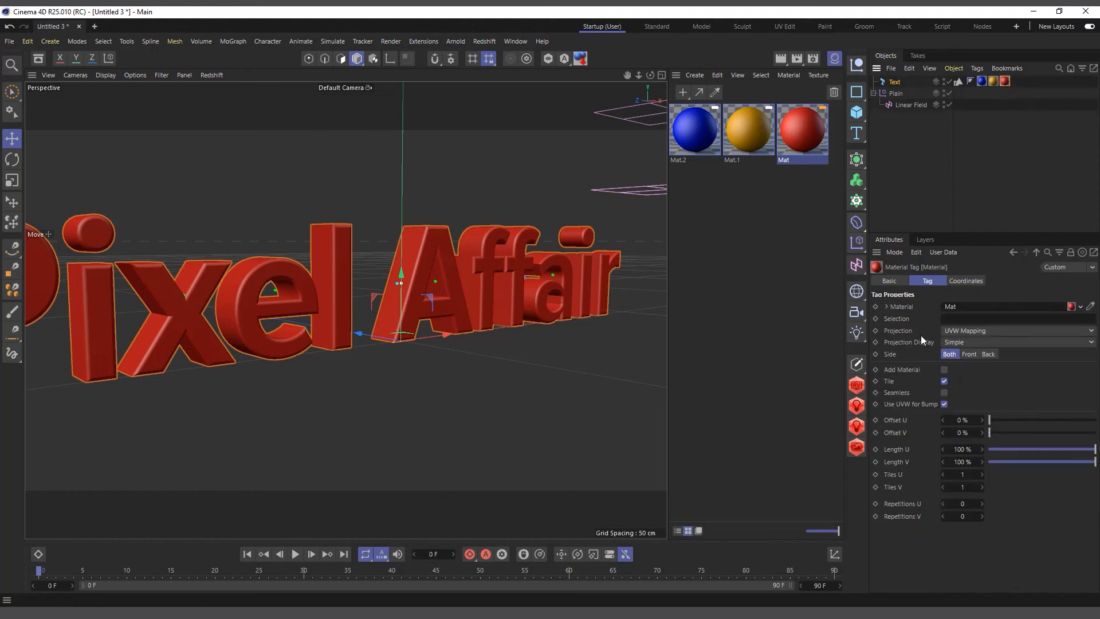
{"action": "left_click", "coordinate": [951, 319]}
{"action": "type", "text": "R1"}
{"action": "key", "text": "Return"}
Duplicate the red material tag on the Text object and restrict the copy to the end bevel selection R2
{"action": "scroll", "coordinate": [424, 238], "scroll_direction": "up", "scroll_amount": 2}
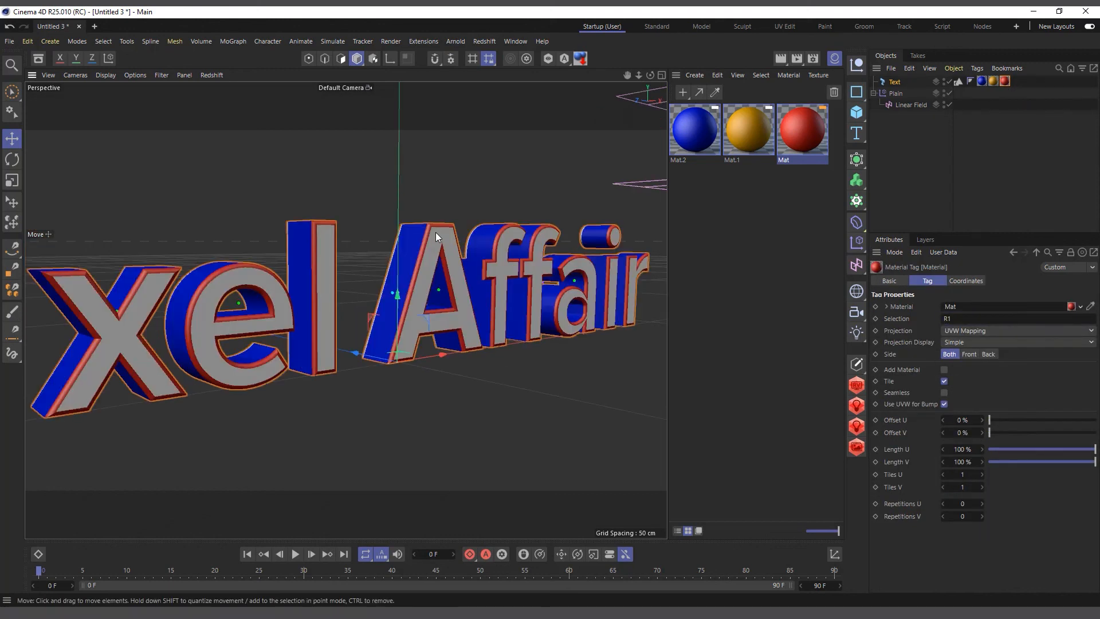
{"action": "scroll", "coordinate": [435, 233], "scroll_direction": "up", "scroll_amount": 4}
{"action": "left_click_drag", "start_coordinate": [651, 75], "coordinate": [652, 77]}
{"action": "scroll", "coordinate": [421, 228], "scroll_direction": "up", "scroll_amount": 4}
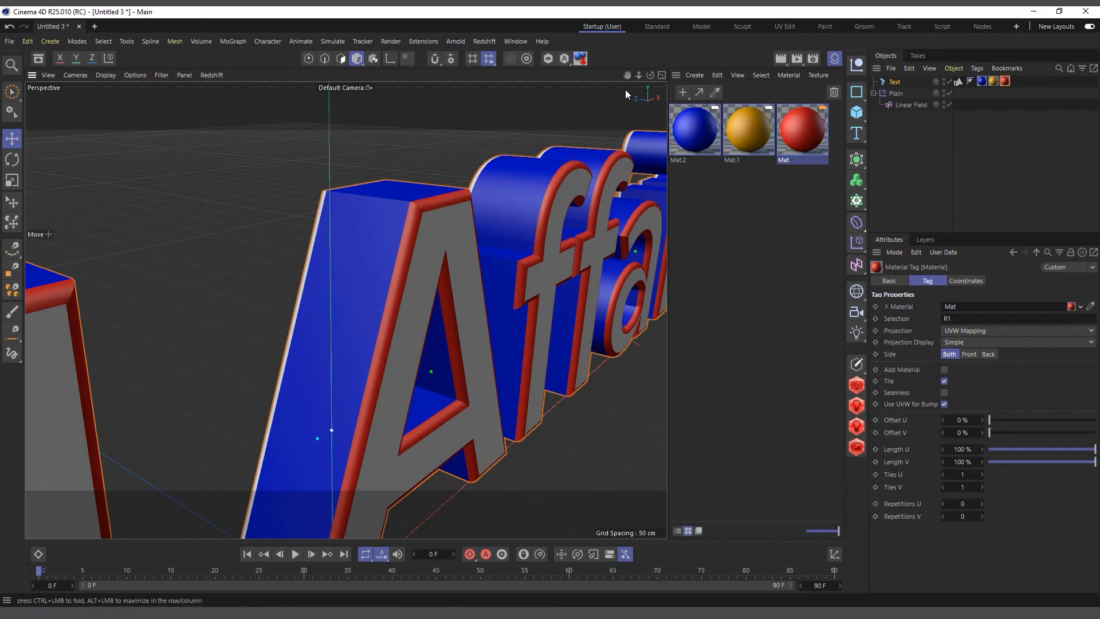
{"action": "left_click_drag", "start_coordinate": [650, 75], "coordinate": [664, 79]}
{"action": "left_click_drag", "start_coordinate": [650, 75], "coordinate": [636, 75]}
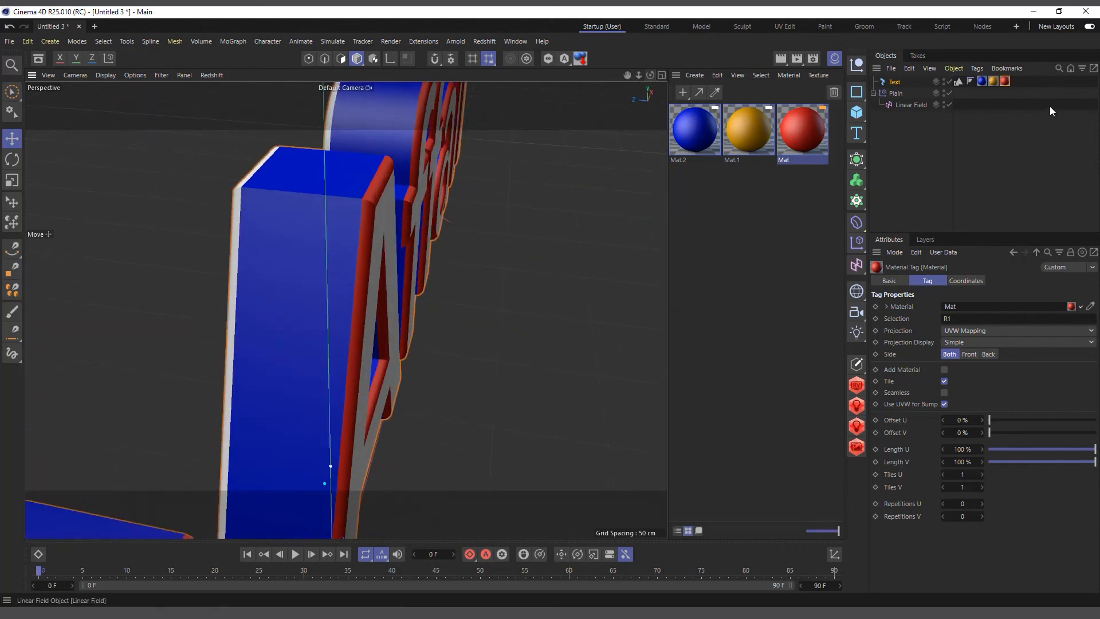
{"action": "left_click_drag", "start_coordinate": [1005, 81], "coordinate": [1017, 82], "text": "ctrl"}
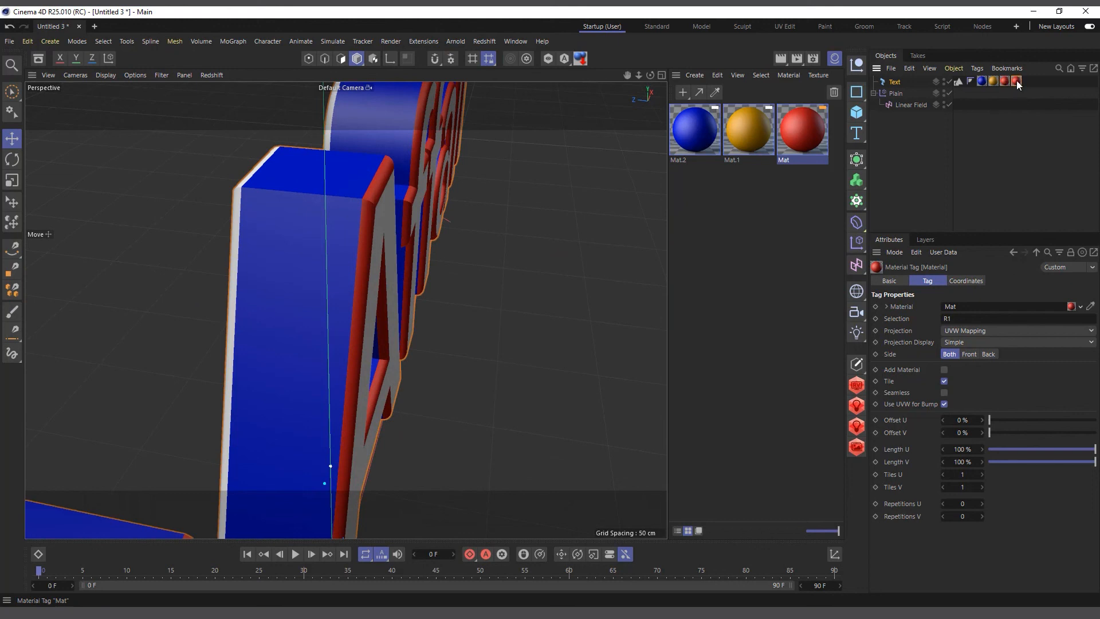
{"action": "left_click", "coordinate": [965, 318]}
{"action": "key", "text": "BackSpace"}
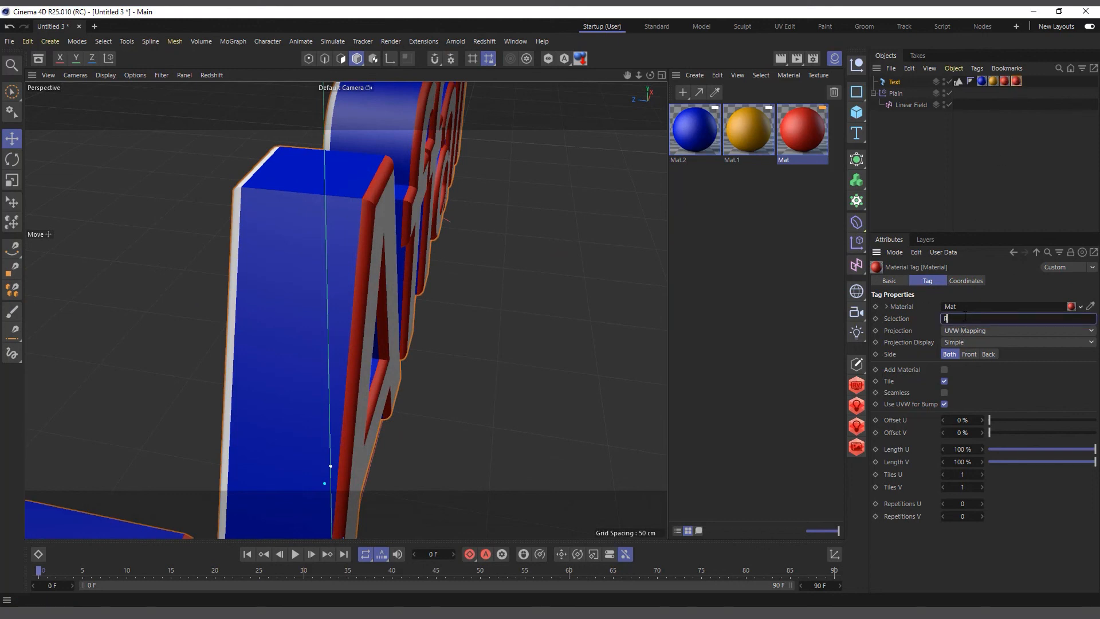
{"action": "type", "text": "2"}
{"action": "key", "text": "Return"}
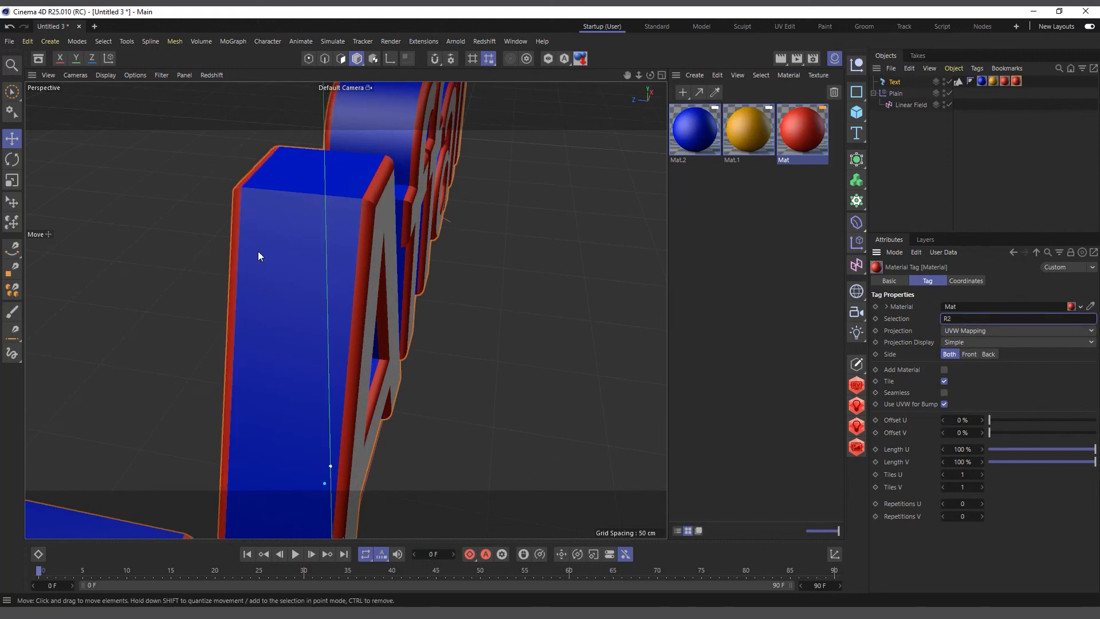
Examine the coloured bevels and the Text object's polygon and edge selection options, trying the Start Shell edge selection on and off
{"action": "left_click", "coordinate": [896, 82]}
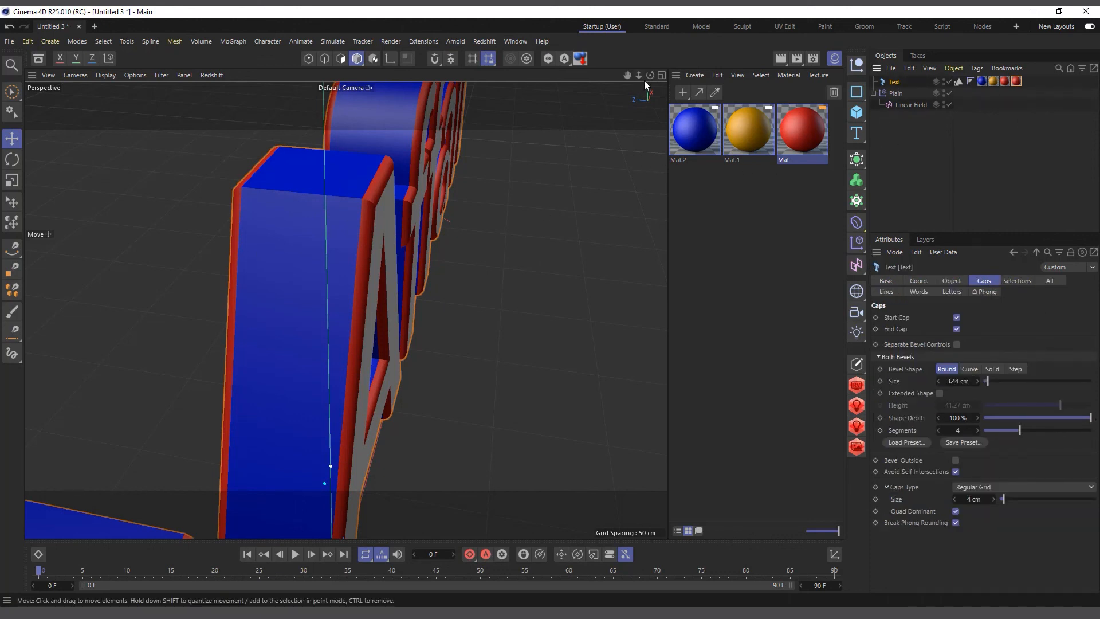
{"action": "left_click_drag", "start_coordinate": [650, 75], "coordinate": [648, 84]}
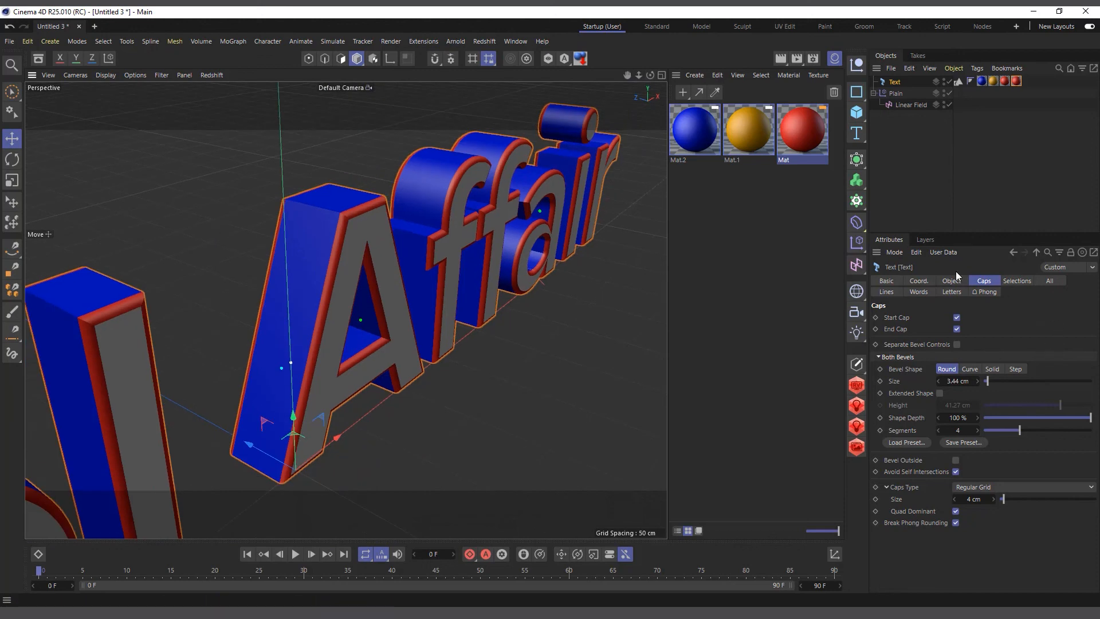
{"action": "left_click_drag", "start_coordinate": [649, 75], "coordinate": [636, 77]}
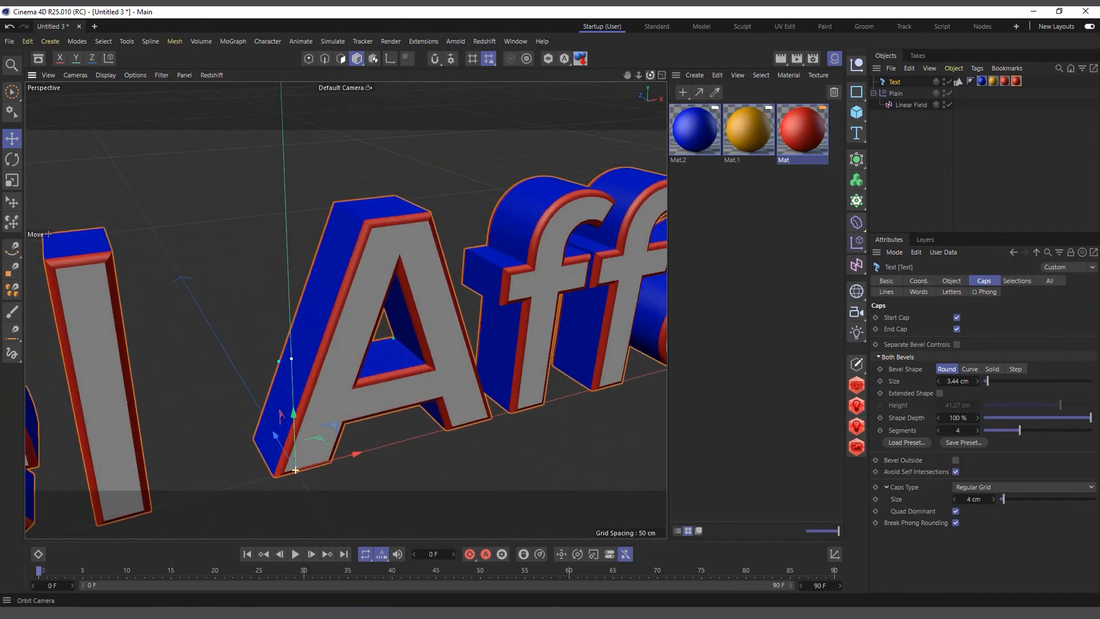
{"action": "left_click", "coordinate": [1016, 281]}
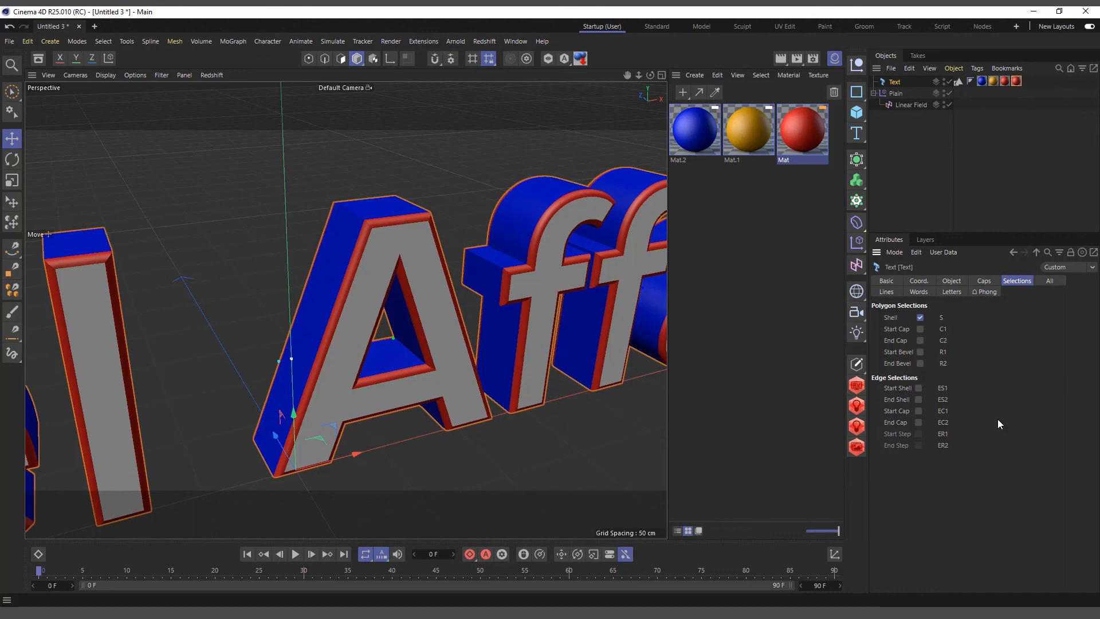
{"action": "left_click", "coordinate": [919, 388]}
{"action": "left_click", "coordinate": [919, 389]}
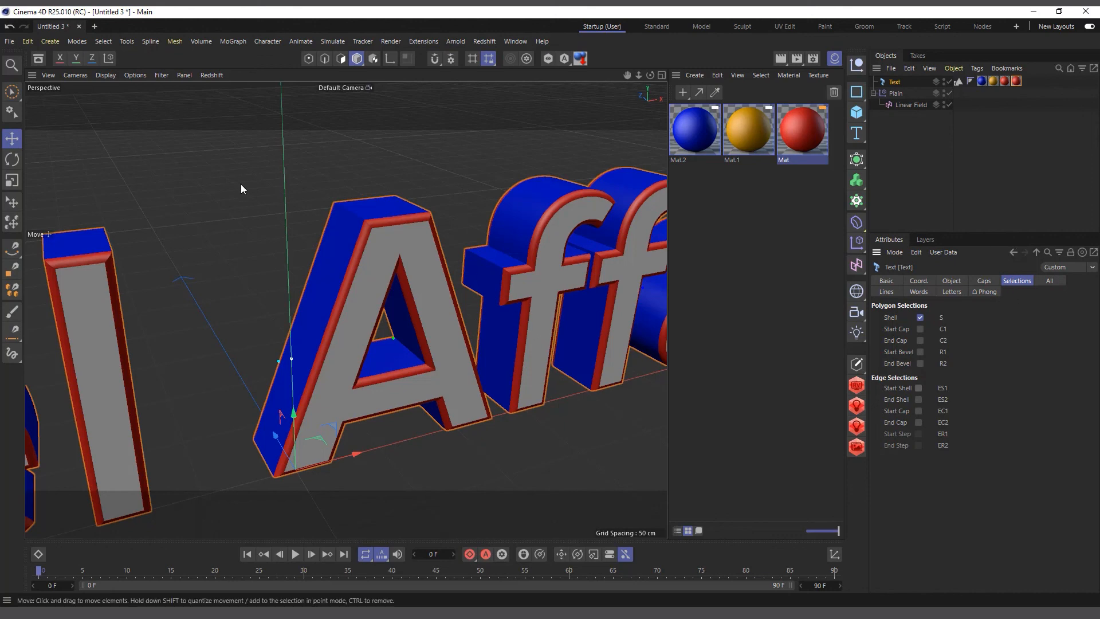
{"action": "left_click_drag", "start_coordinate": [638, 75], "coordinate": [651, 75]}
{"action": "scroll", "coordinate": [463, 258], "scroll_direction": "down", "scroll_amount": 1}
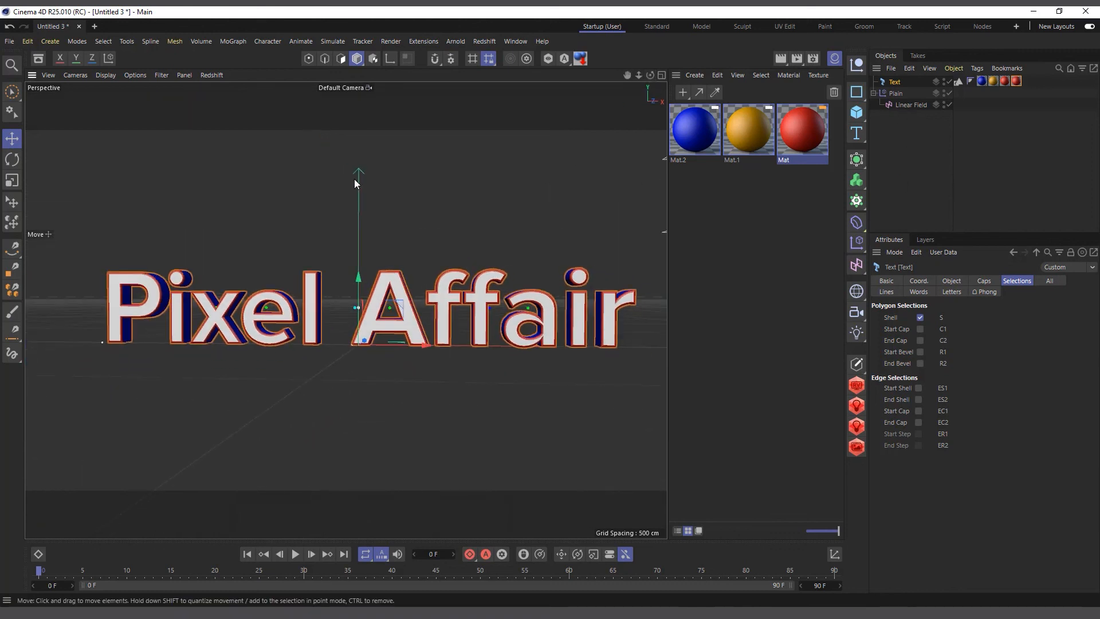